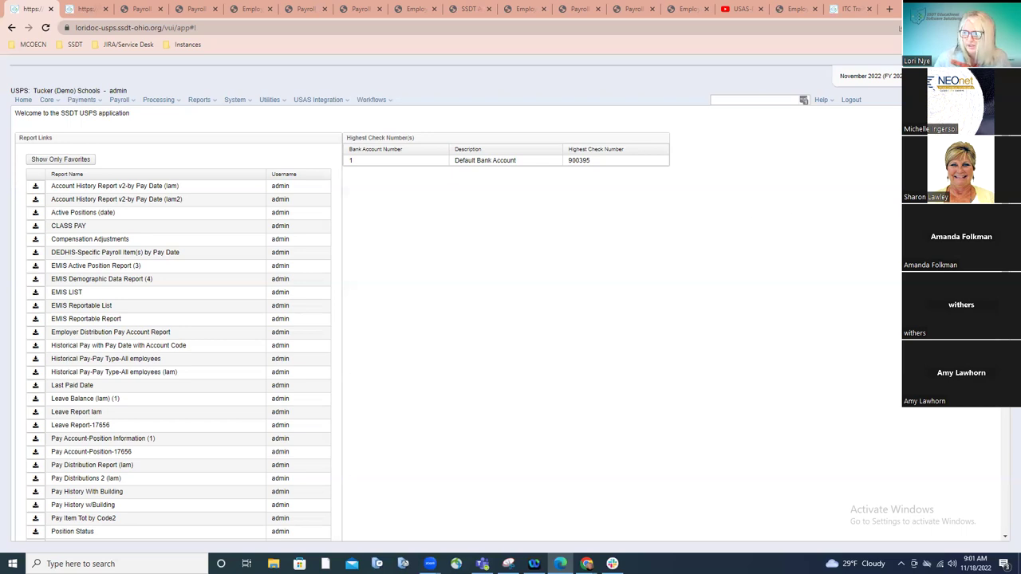
# Step: Switch to the Employer Distributions FWF.pdf window, maximize it and view the start of the document
pyautogui.hotkey('alt', 'Tab')
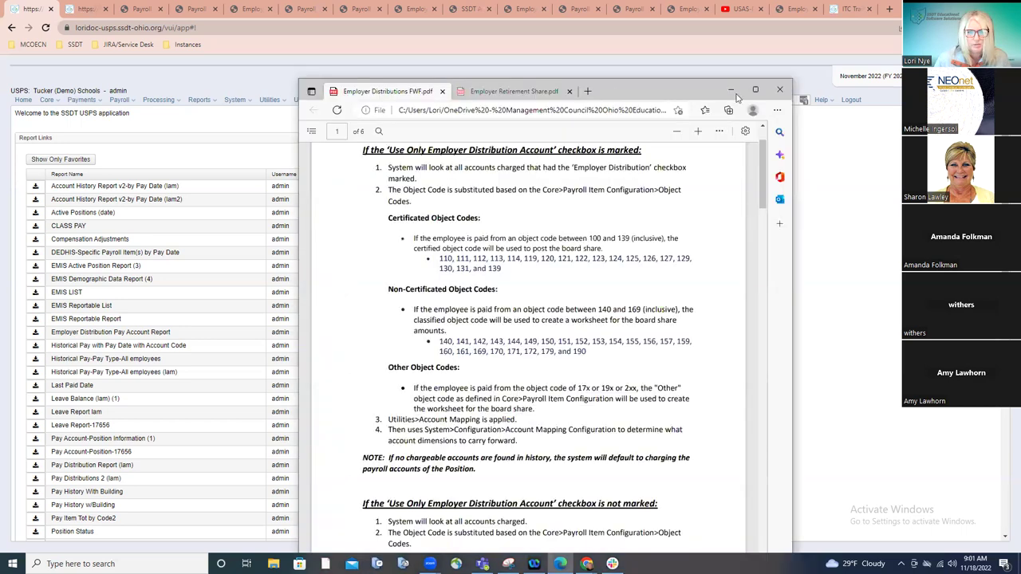
pyautogui.click(756, 90)
pyautogui.scroll(1, 679, 182)
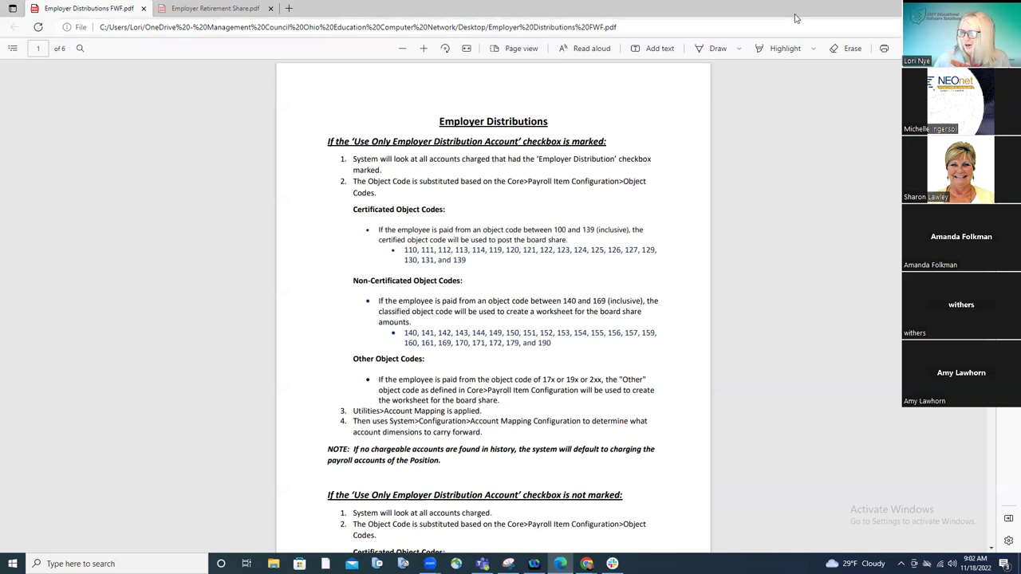
# Step: Return to the USPS payroll application and open the Employer Distributions report form
pyautogui.hotkey('alt', 'Tab')
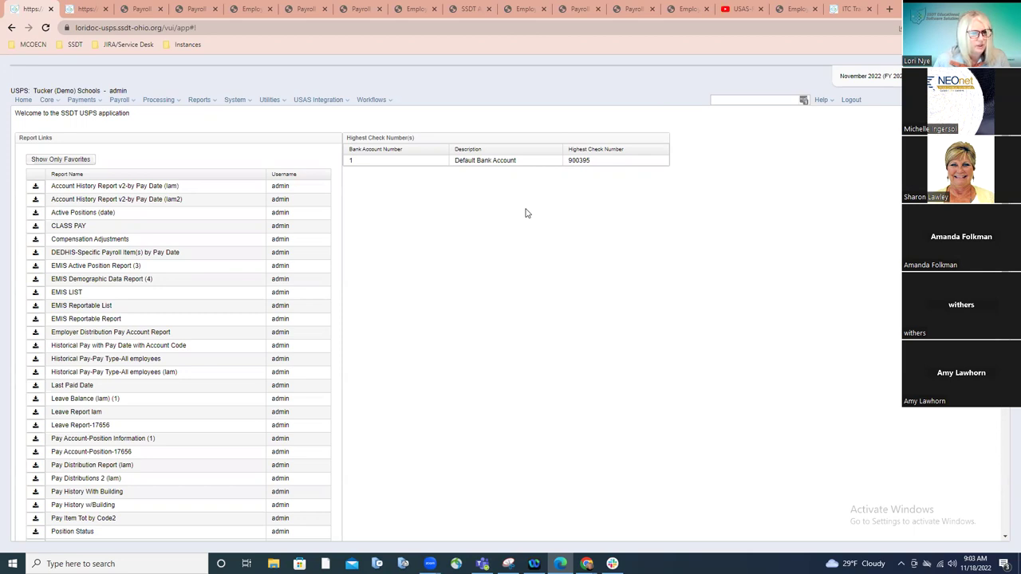
pyautogui.click(209, 104)
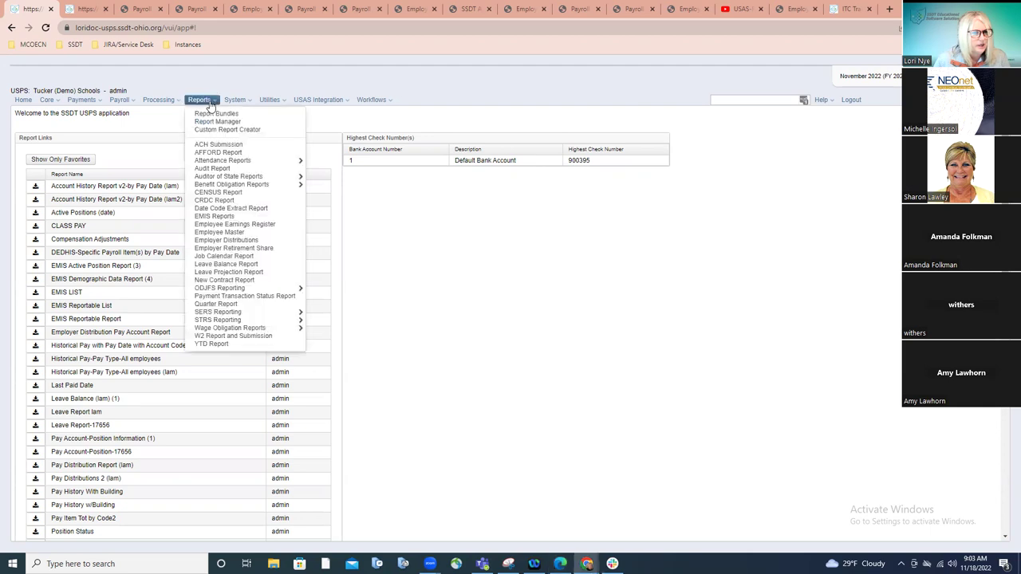
pyautogui.click(219, 242)
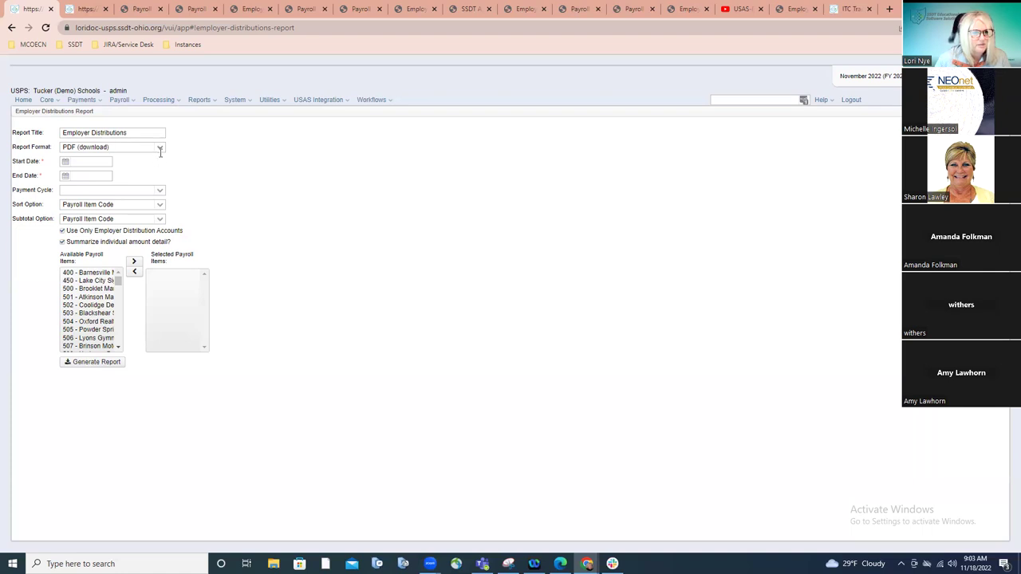
# Step: Review the available report format and payment cycle choices for the Employer Distributions report
pyautogui.click(161, 154)
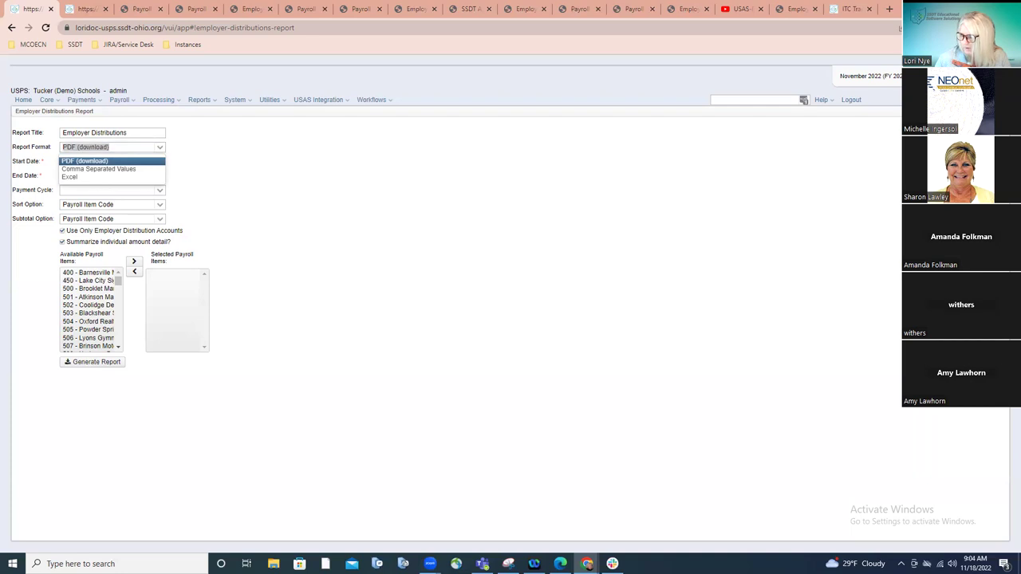
pyautogui.click(244, 186)
pyautogui.click(160, 151)
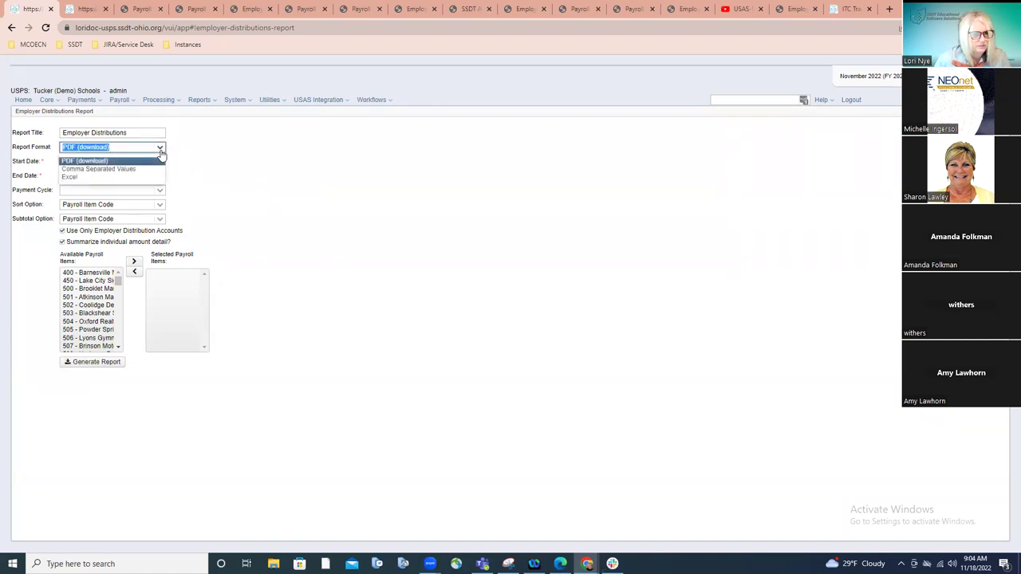
pyautogui.click(179, 155)
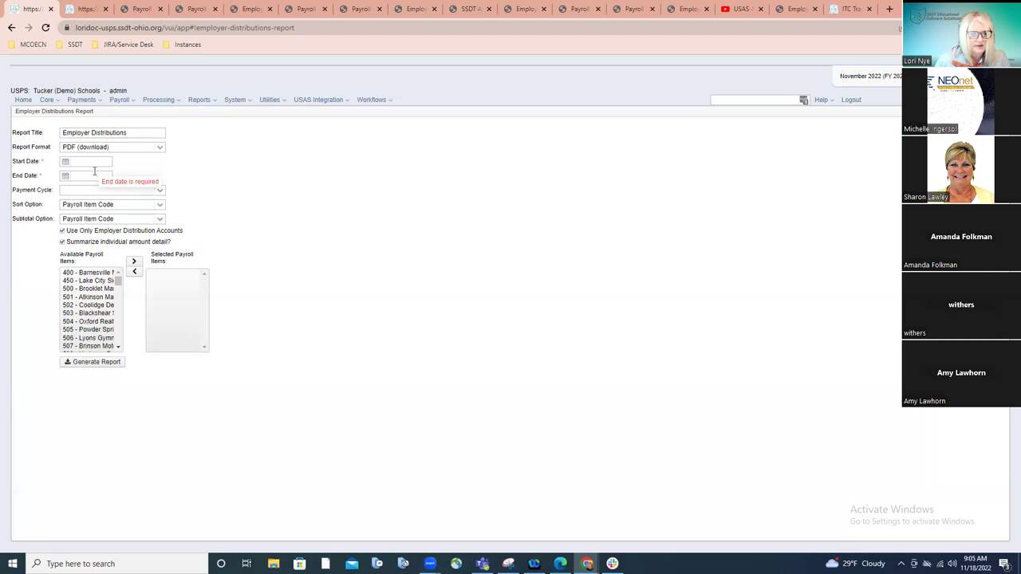
pyautogui.click(161, 193)
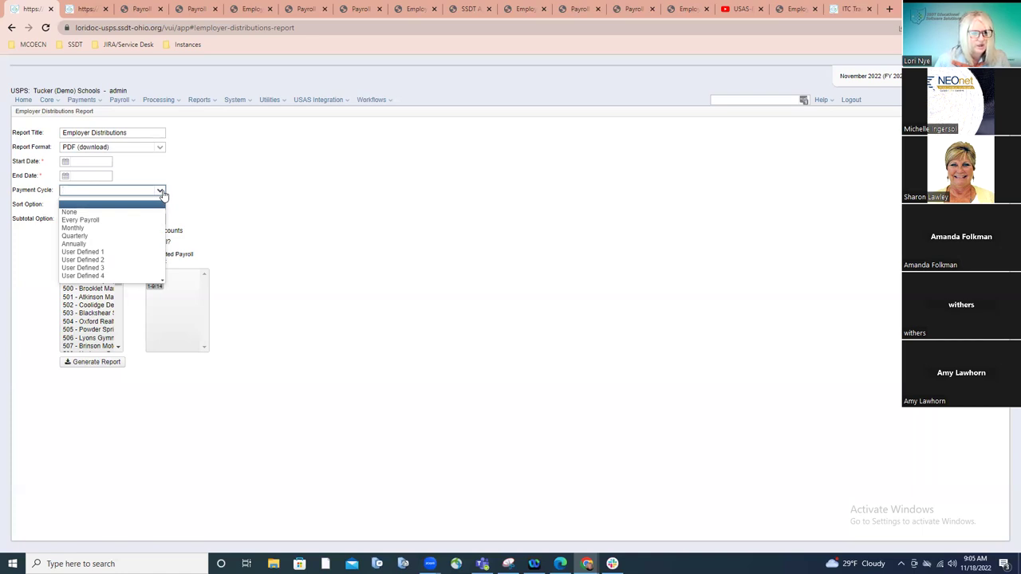
pyautogui.click(162, 193)
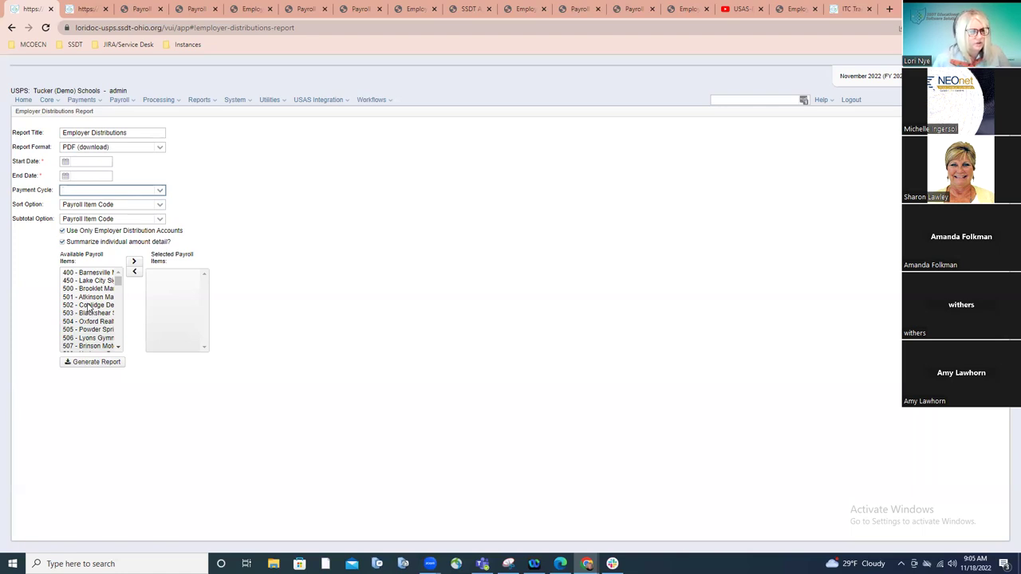
# Step: Examine the report's sort and subtotal options, the start date field and the list of available payroll items
pyautogui.click(160, 205)
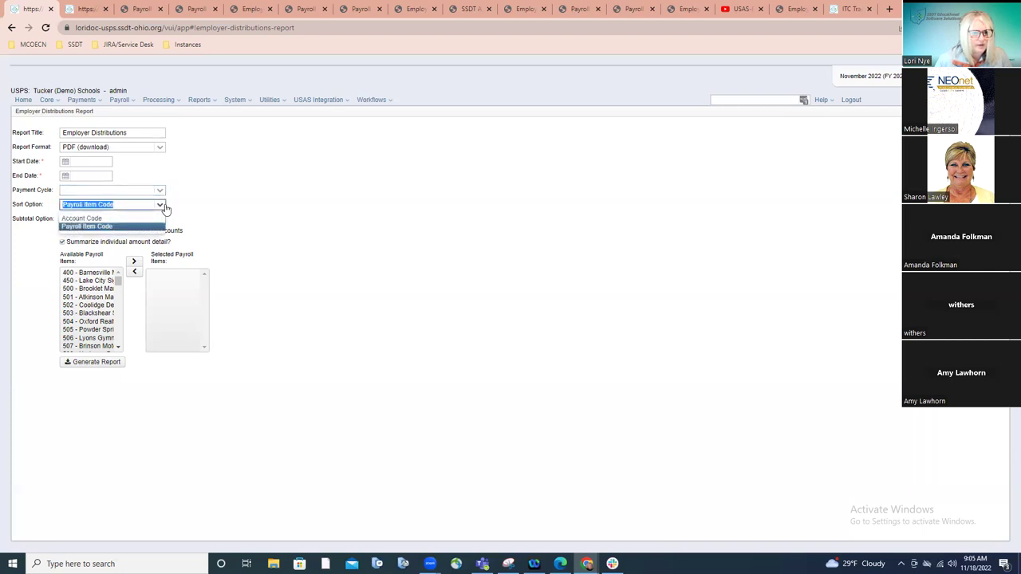
pyautogui.click(164, 207)
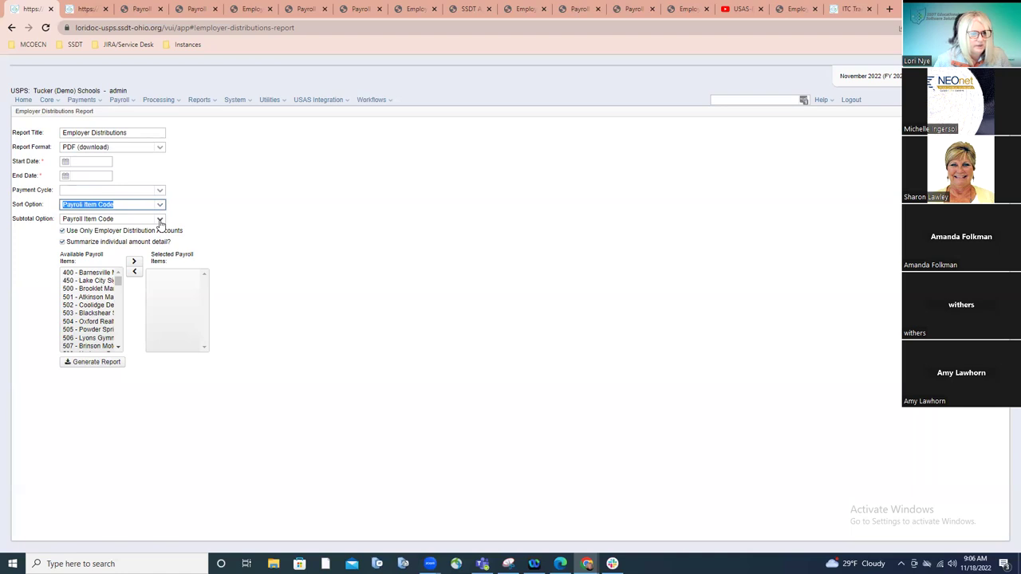
pyautogui.click(160, 220)
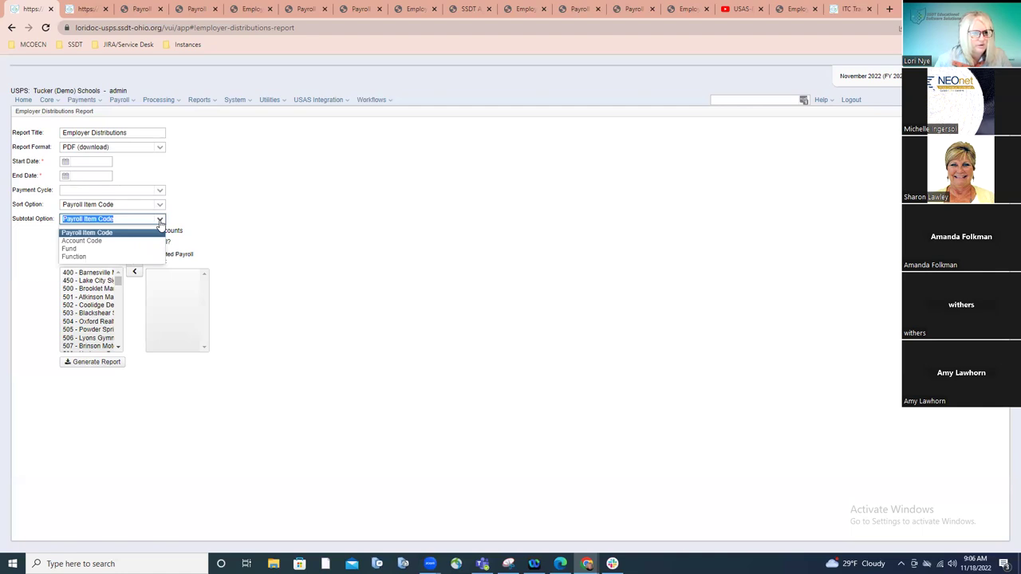
pyautogui.click(209, 216)
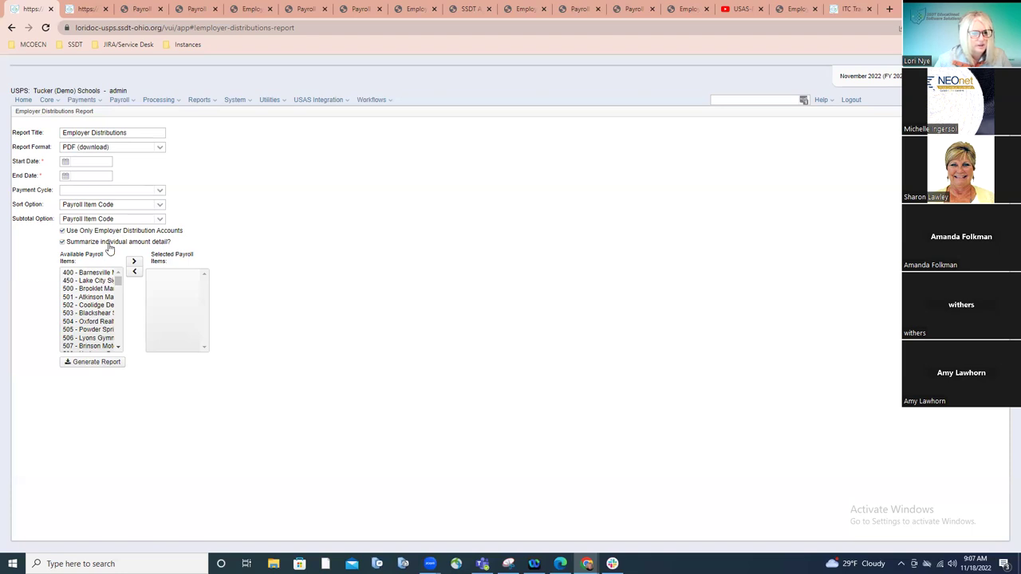
pyautogui.click(100, 162)
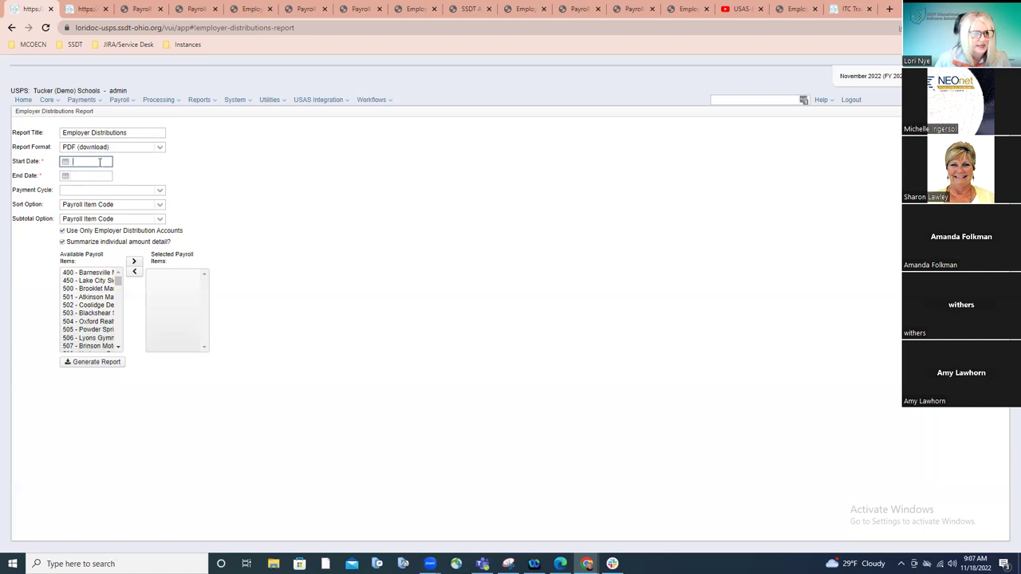
pyautogui.moveTo(119, 285); pyautogui.dragTo(118, 351)
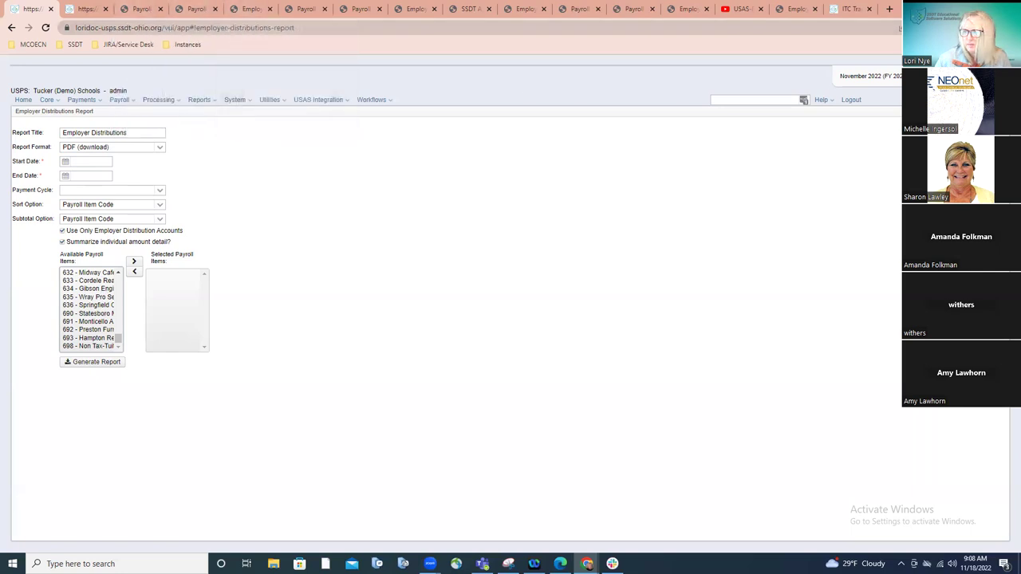
# Step: Consult the Employer Distributions PDF in a maximized window and return to the USPS payroll application
pyautogui.click(560, 564)
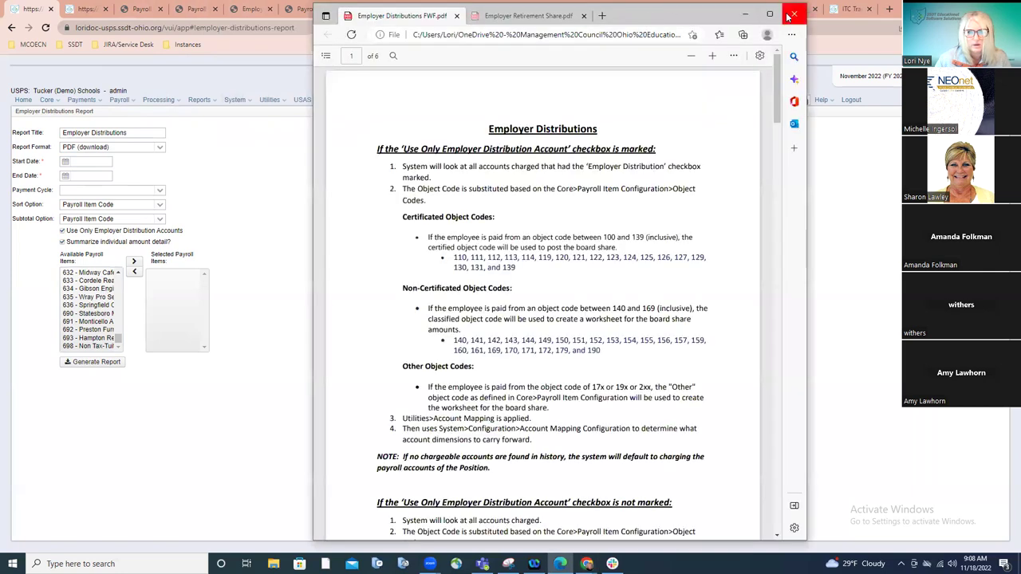
pyautogui.doubleClick(771, 17)
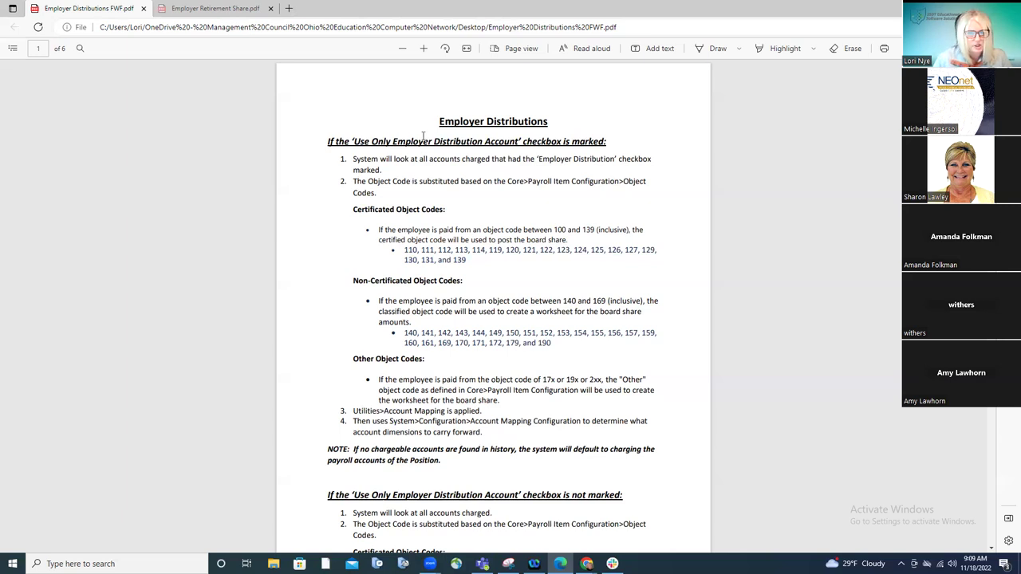
pyautogui.hotkey('alt', 'Tab')
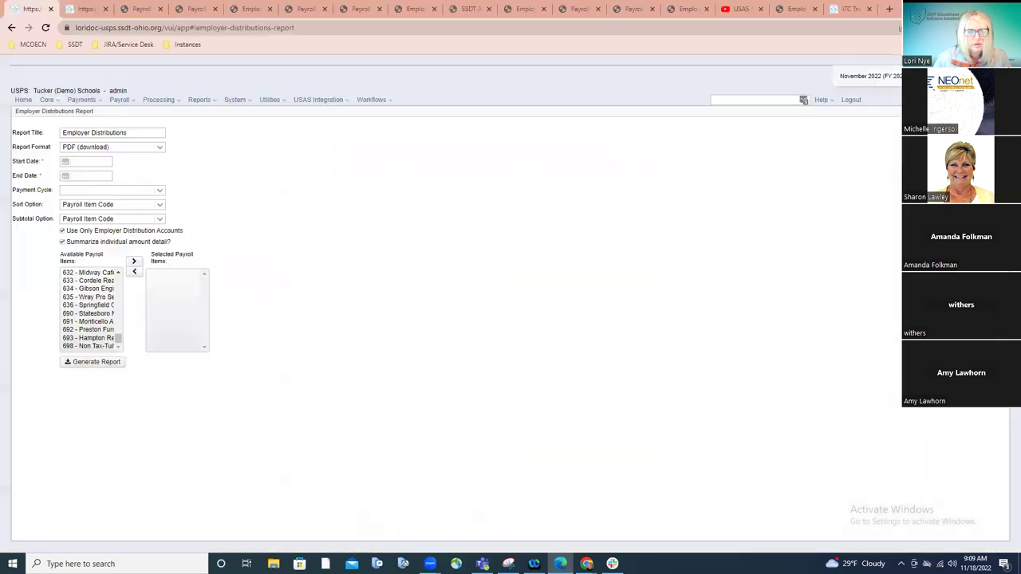
# Step: Go to the core Payroll Item Configuration and open the Medicare Tax item, code 692, for editing
pyautogui.click(46, 102)
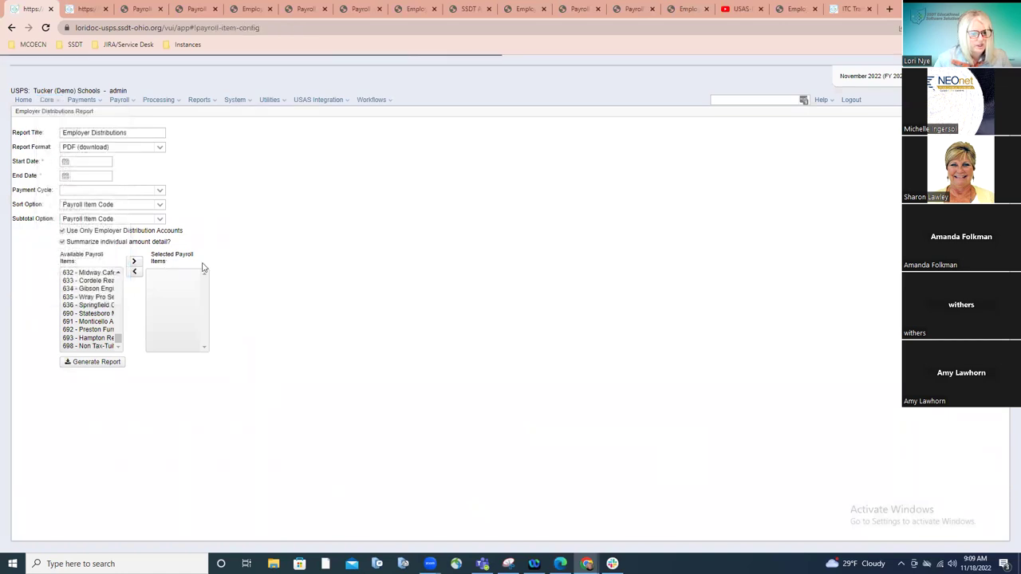
pyautogui.scroll(-5, 199, 276)
pyautogui.scroll(-10, 200, 276)
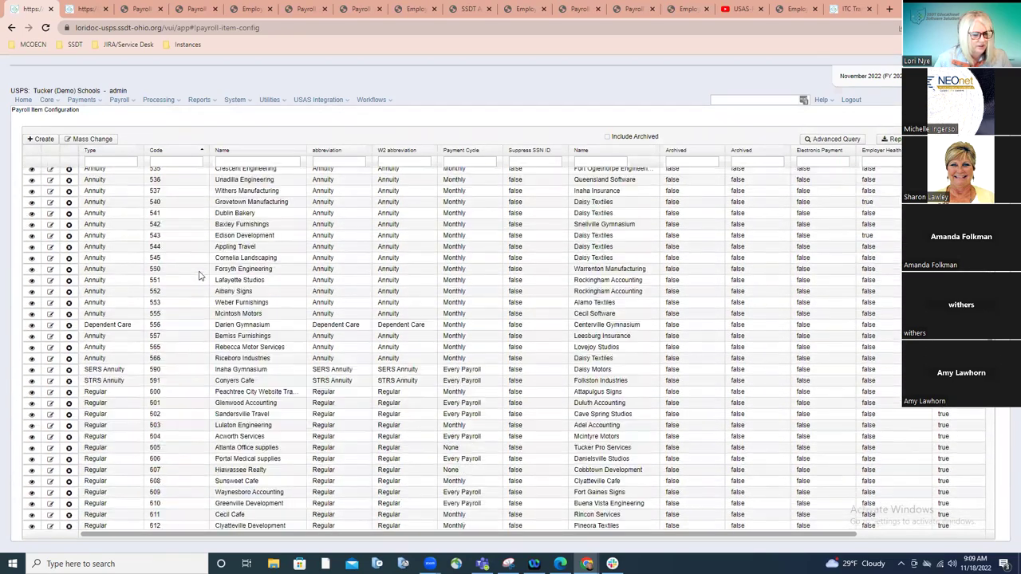
pyautogui.scroll(-8, 199, 276)
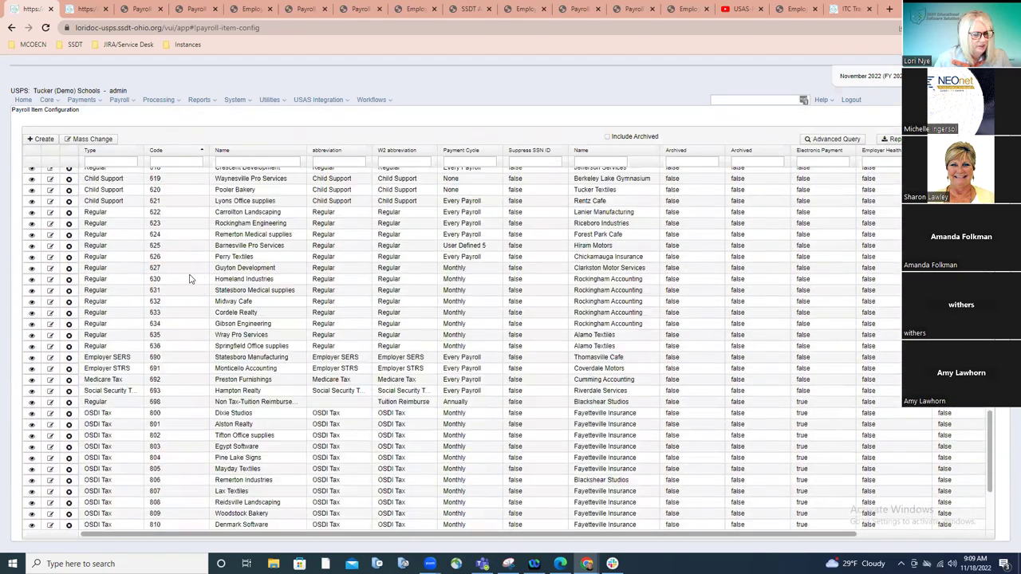
pyautogui.click(49, 380)
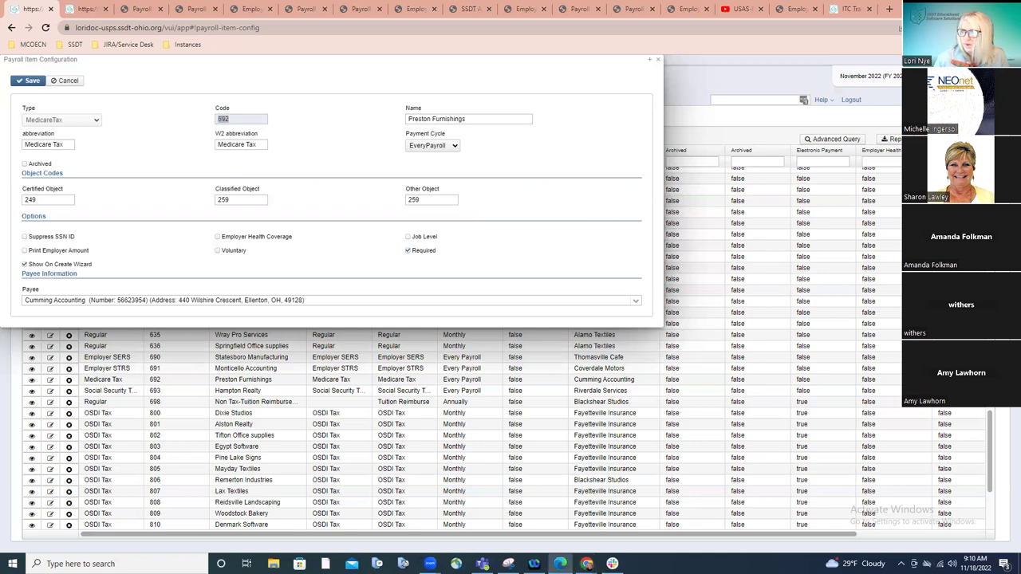
# Step: Switch to the Employer Distributions PDF and read its object code rules for the marked Use Only Employer Distribution Account checkbox
pyautogui.moveTo(1020, 50); pyautogui.dragTo(764, 50)
pyautogui.click(769, 48)
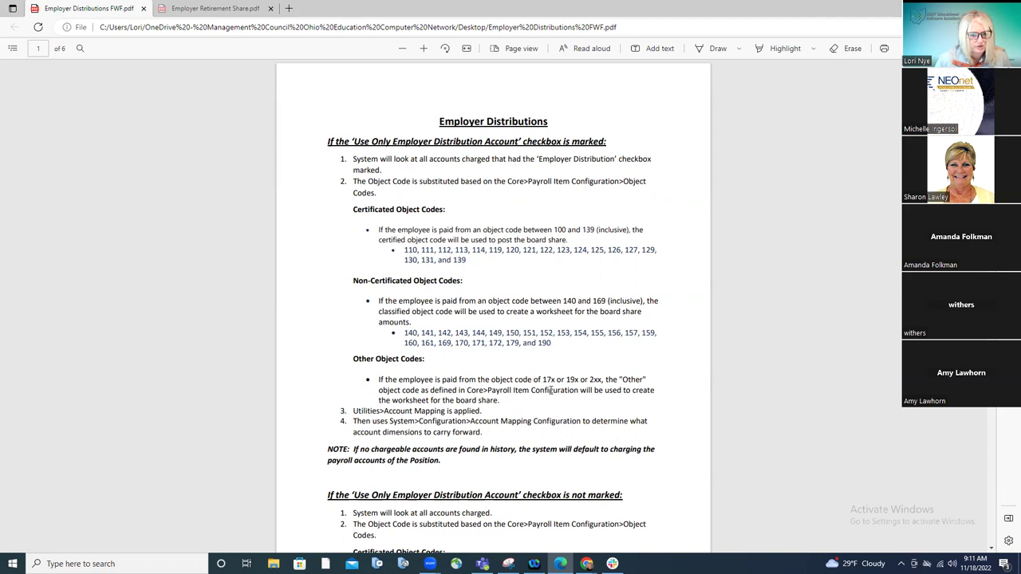
pyautogui.scroll(-3, 550, 390)
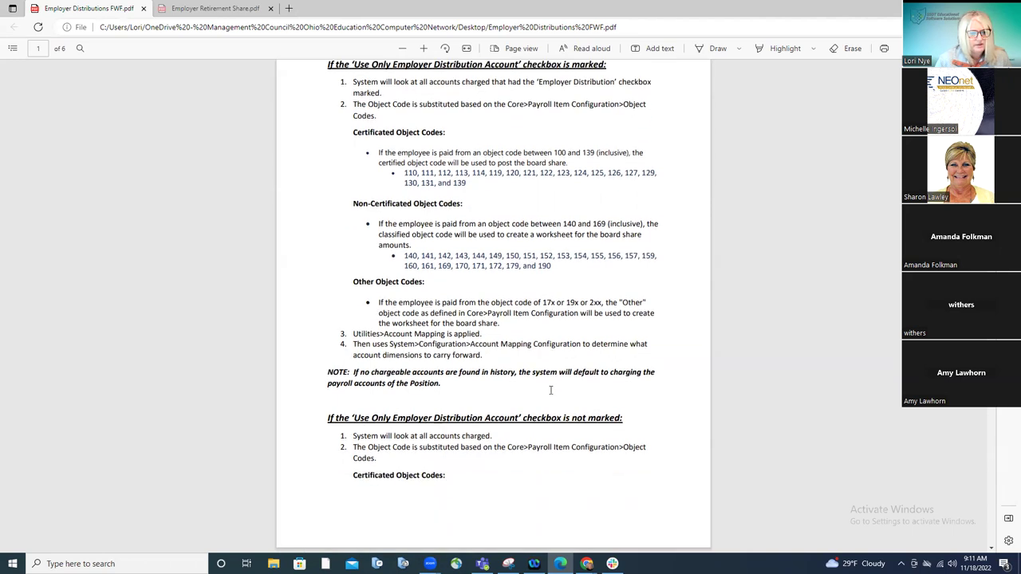
pyautogui.scroll(2, 543, 174)
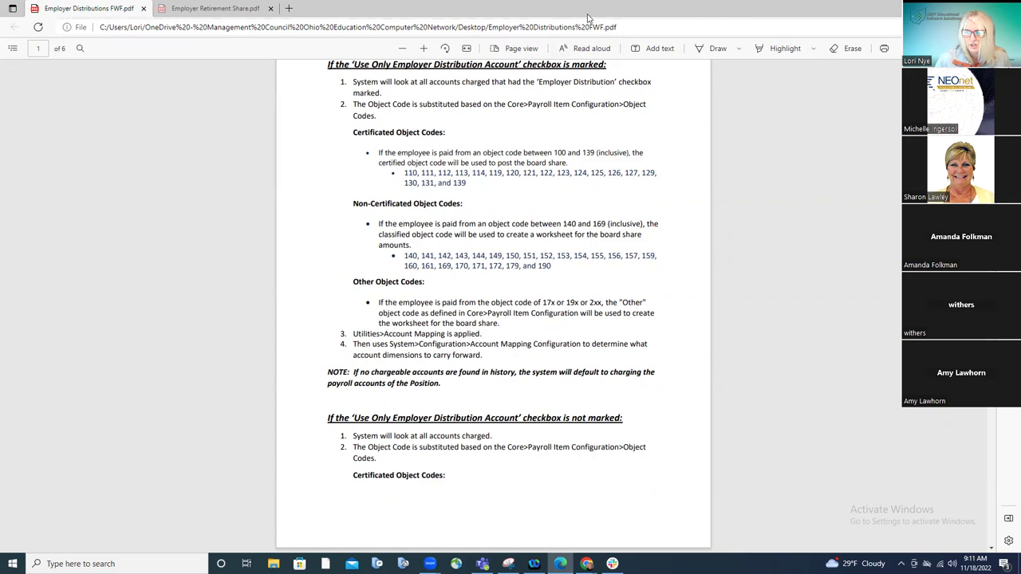
# Step: Return to USPS, close the Medicare Tax item without saving and open the Account Mapping utility
pyautogui.hotkey('alt', 'Tab')
pyautogui.click(658, 61)
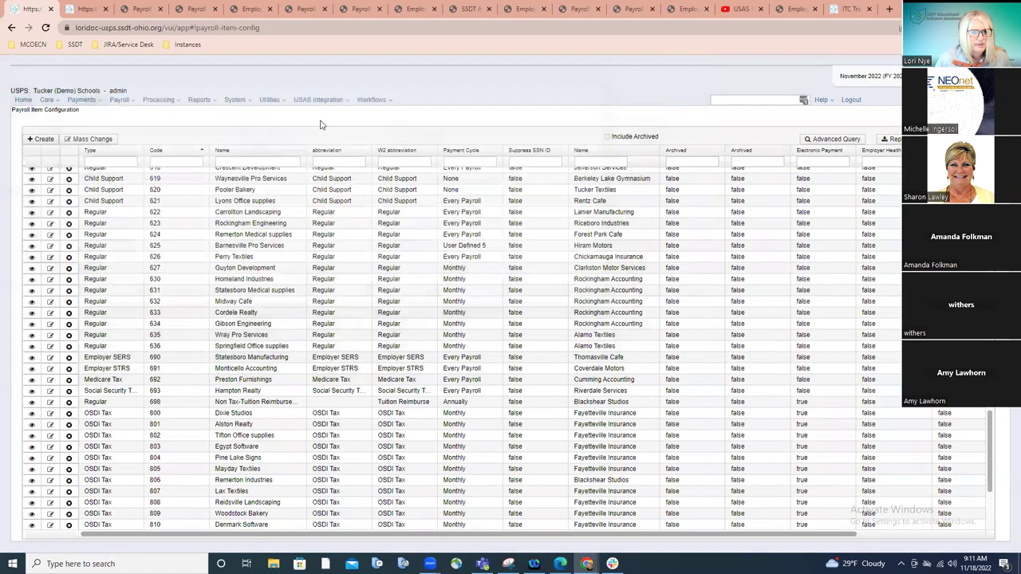
pyautogui.click(283, 104)
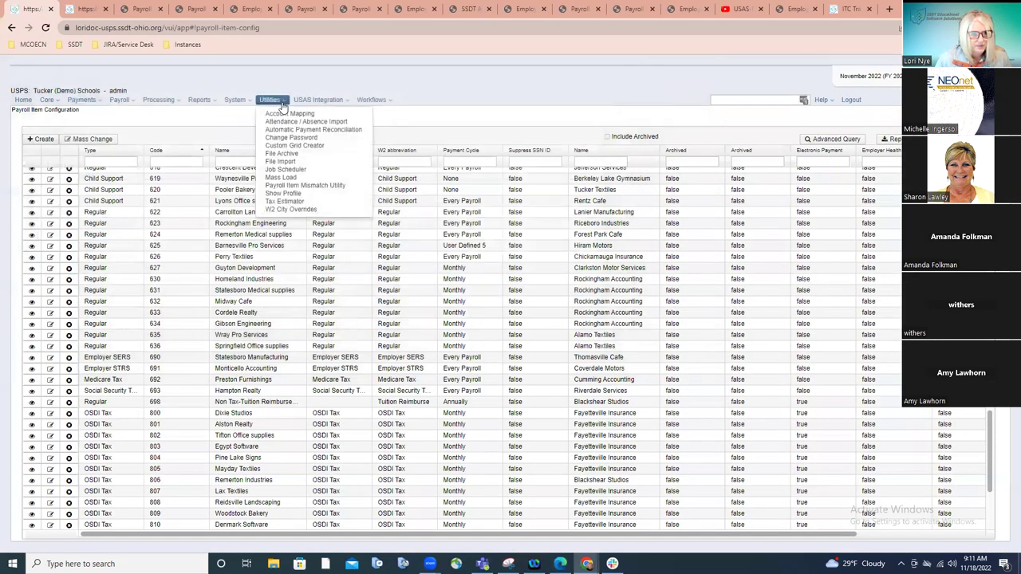
pyautogui.click(289, 114)
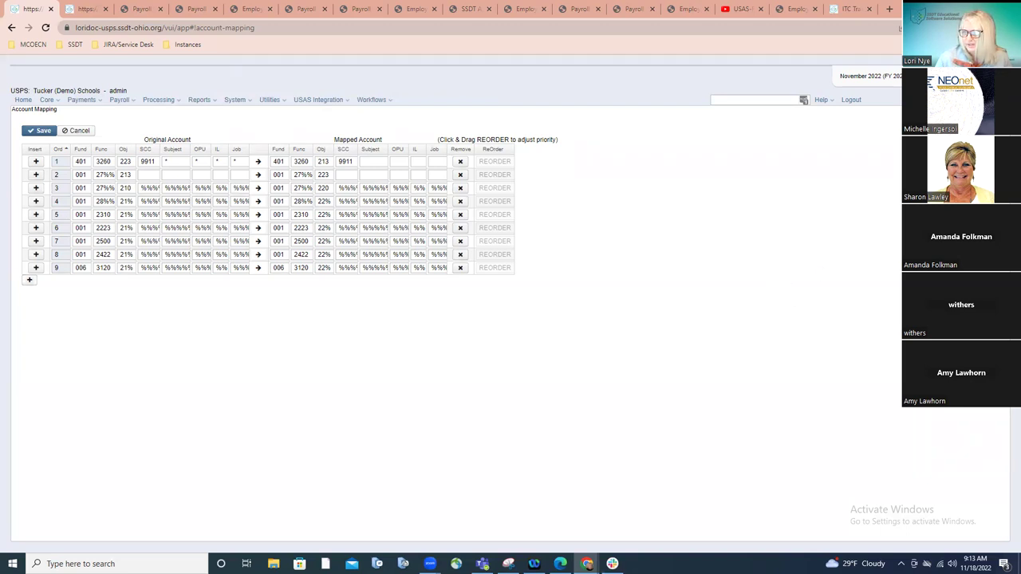
# Step: Check the account mapping points in the maximized Employer Distributions PDF and switch back to USPS
pyautogui.click(561, 564)
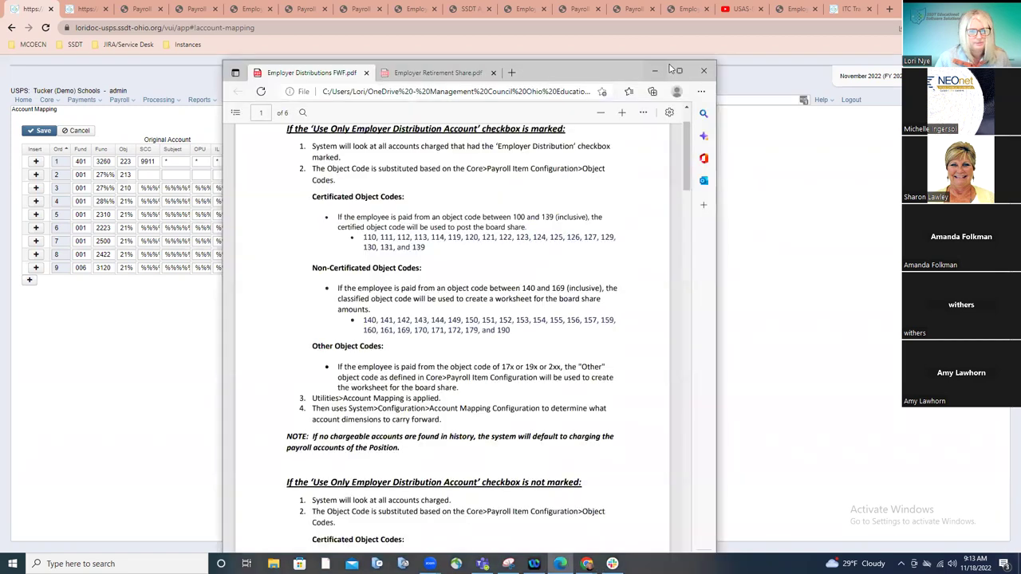
pyautogui.click(679, 72)
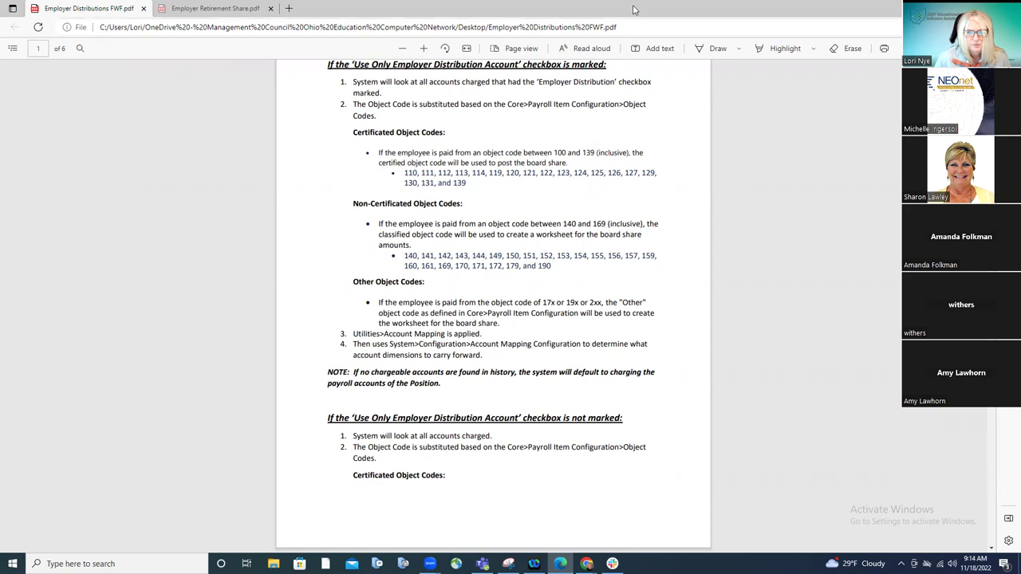
pyautogui.hotkey('alt', 'Tab')
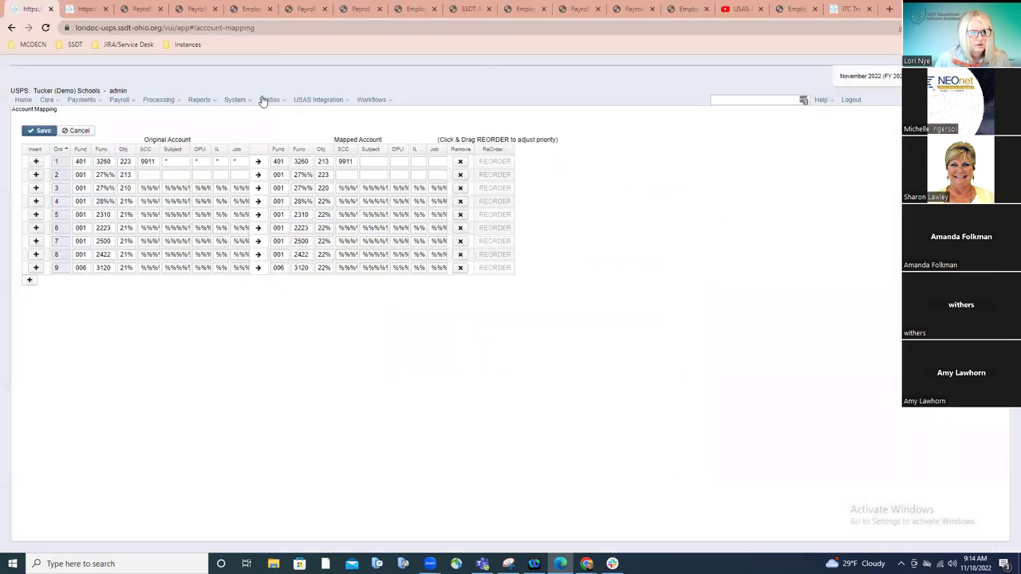
# Step: Inspect the Account Mapping Configuration options in the system configuration, close them without saving, and check the matching point in the Employer Distributions PDF
pyautogui.moveTo(235, 99)
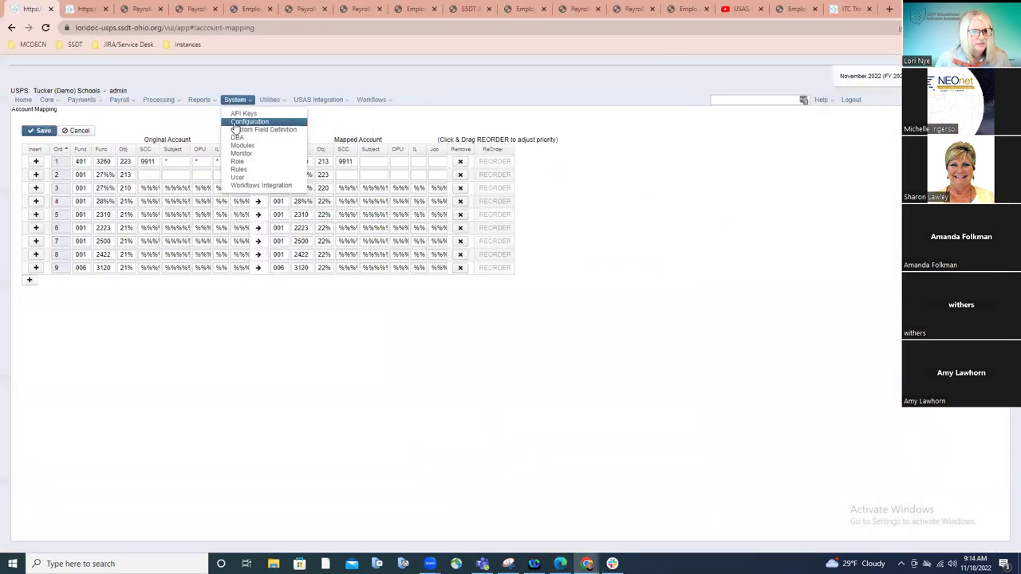
pyautogui.click(236, 124)
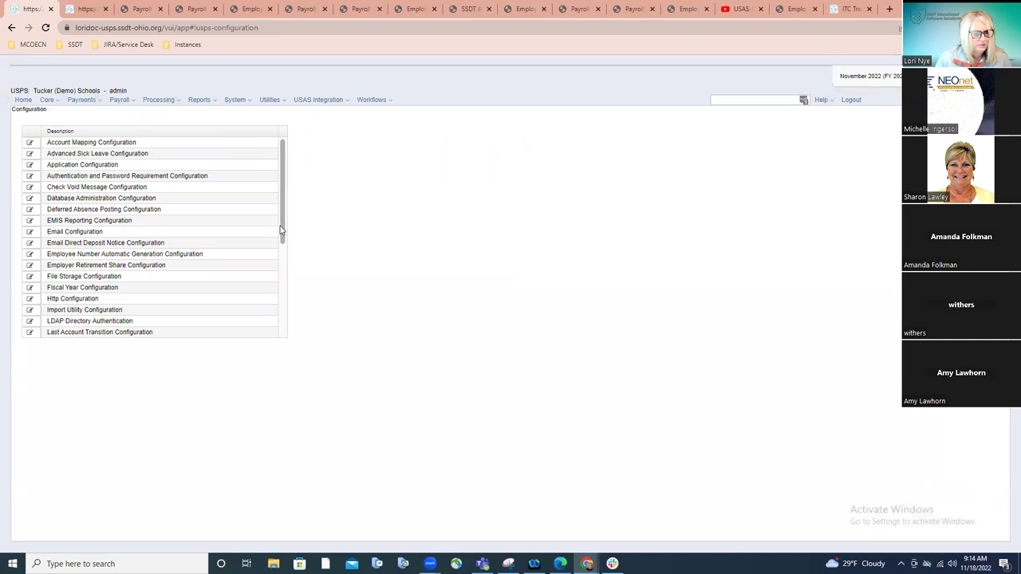
pyautogui.moveTo(281, 230); pyautogui.dragTo(280, 245)
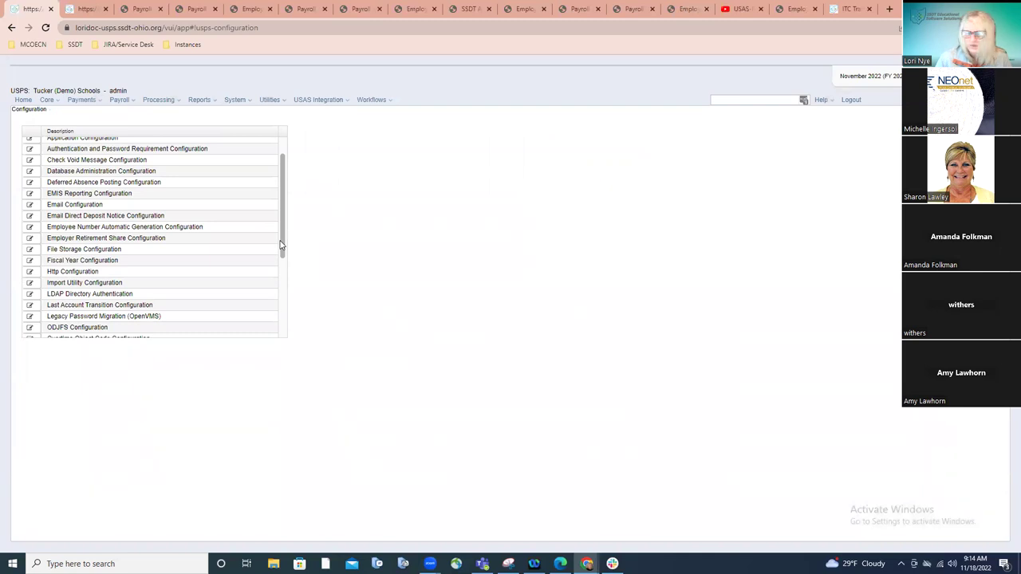
pyautogui.moveTo(281, 245); pyautogui.dragTo(282, 229)
pyautogui.click(32, 144)
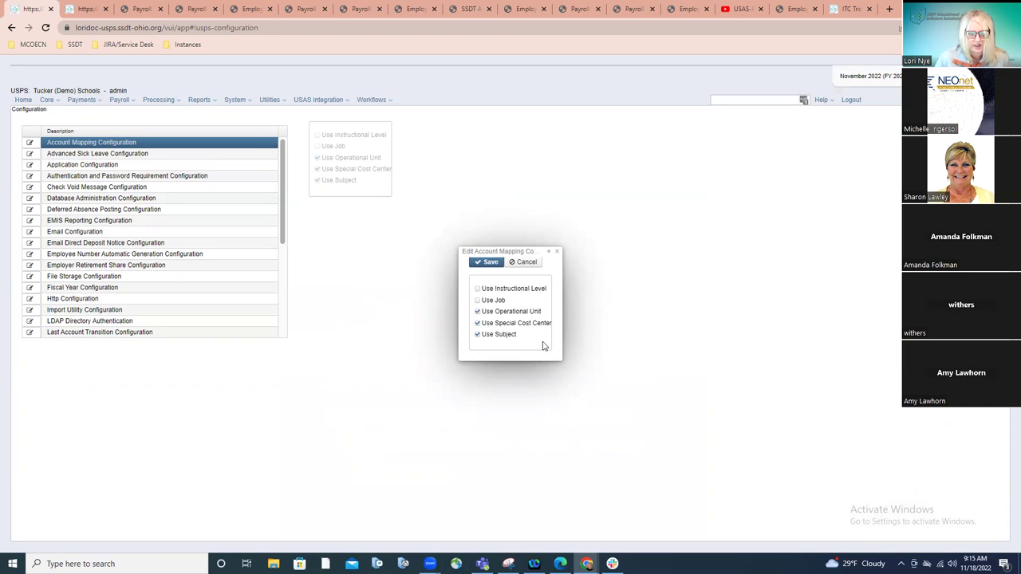
pyautogui.click(557, 252)
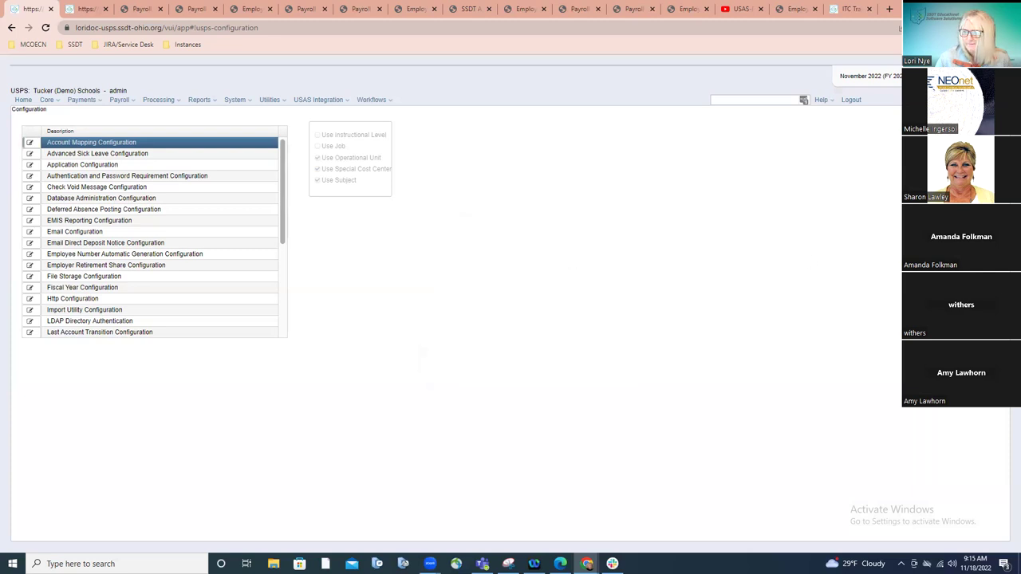
pyautogui.click(561, 564)
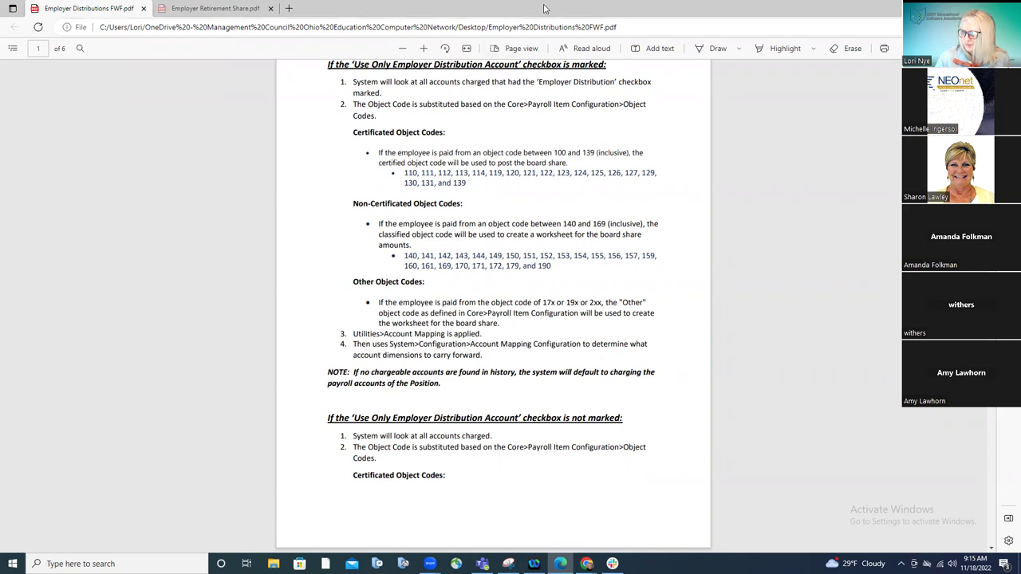
pyautogui.hotkey('alt', 'Tab')
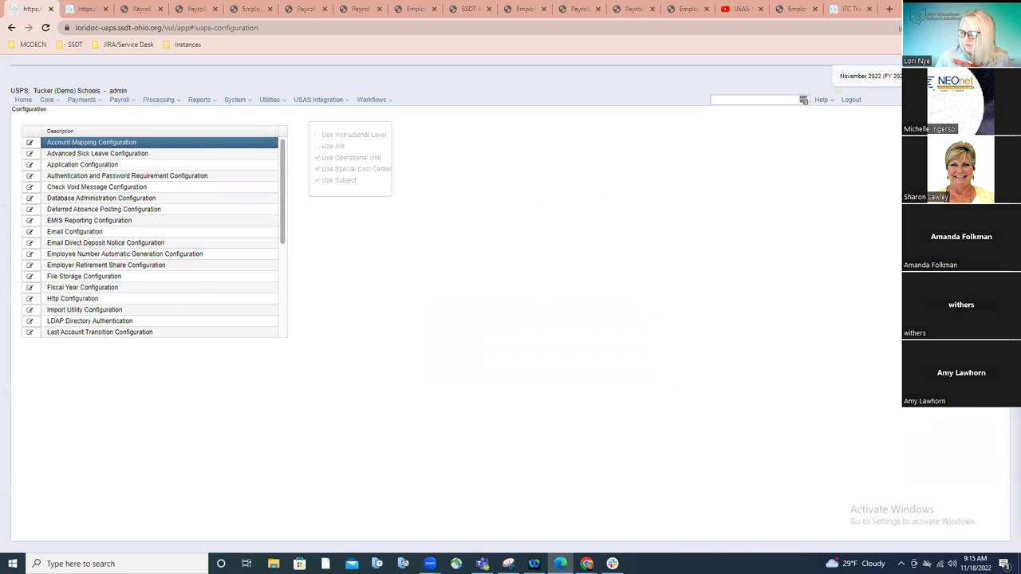
# Step: Review the Payroll Report PDF for the 11/17/2022 pay date, from its parameters through the Report Summary
pyautogui.click(148, 7)
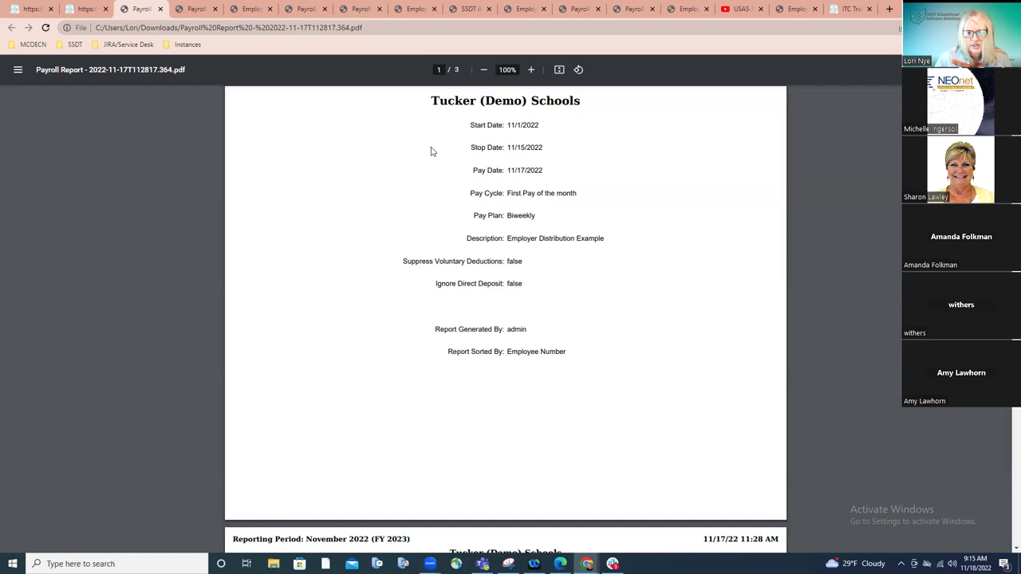
pyautogui.scroll(-7, 506, 319)
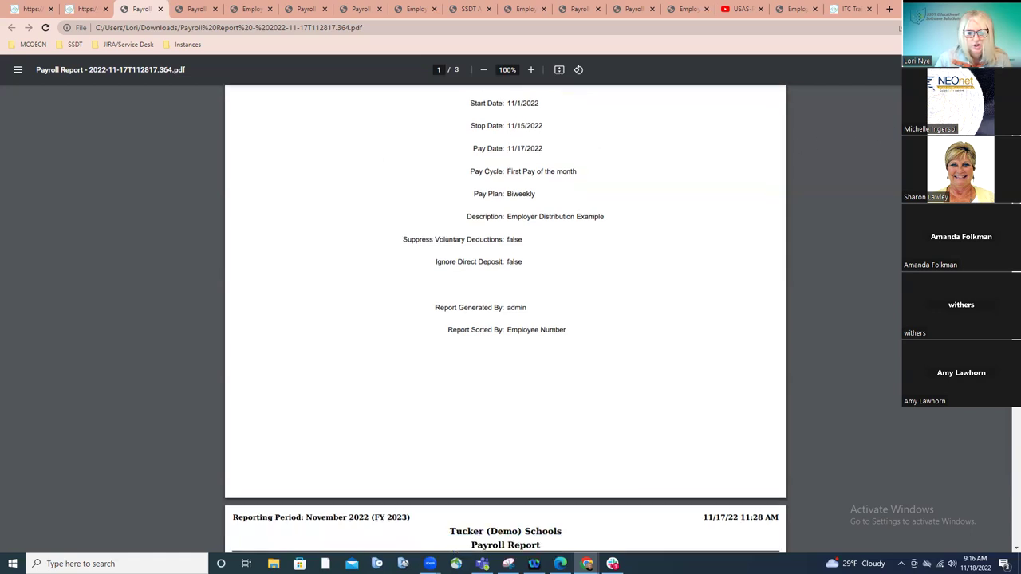
pyautogui.scroll(-4, 506, 319)
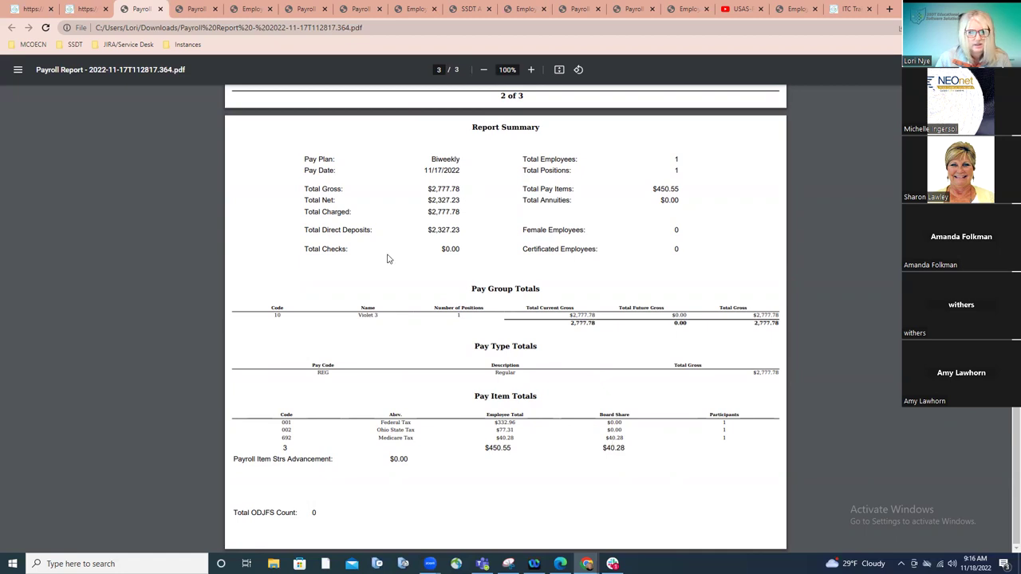
# Step: Open the Payroll Item Detail Report PDF and examine the employee and employer shares for pay item 692, Medicare Tax
pyautogui.click(196, 9)
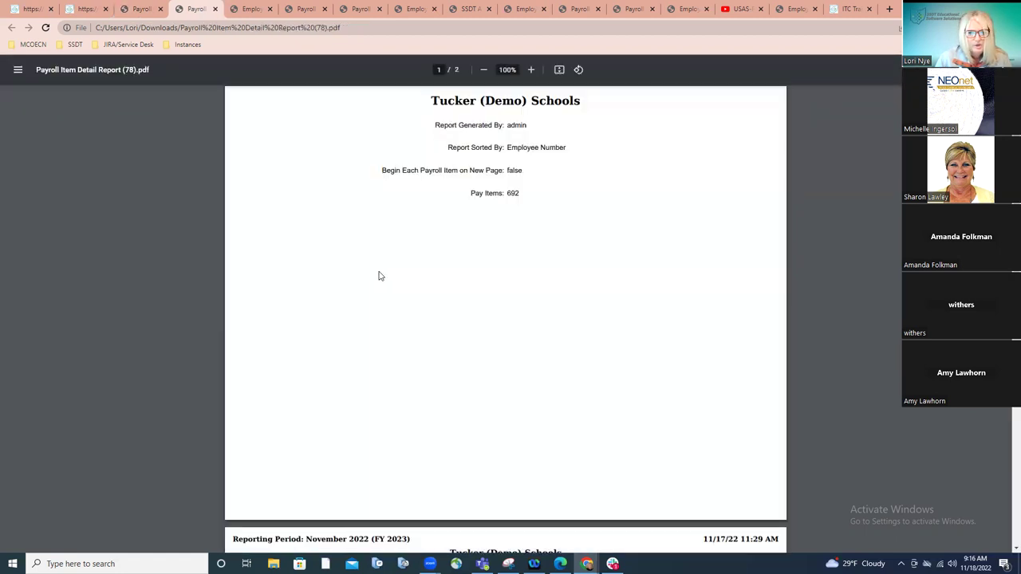
pyautogui.scroll(-3, 506, 319)
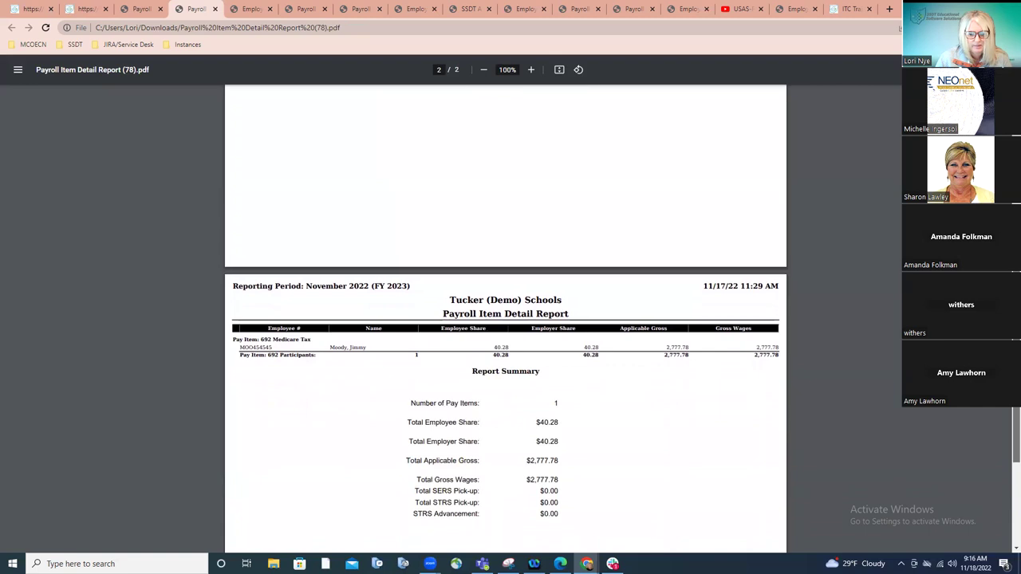
pyautogui.scroll(-1, 506, 319)
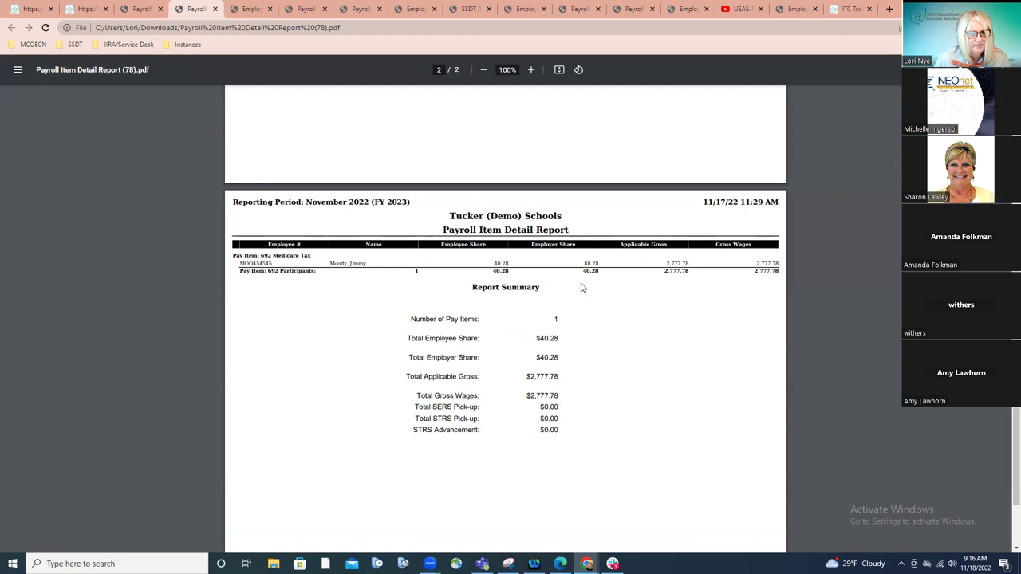
# Step: Recheck the employee's pay items and charged pay account in the Payroll Report and return to the Payroll Item Detail Report
pyautogui.click(139, 11)
pyautogui.scroll(10, 481, 279)
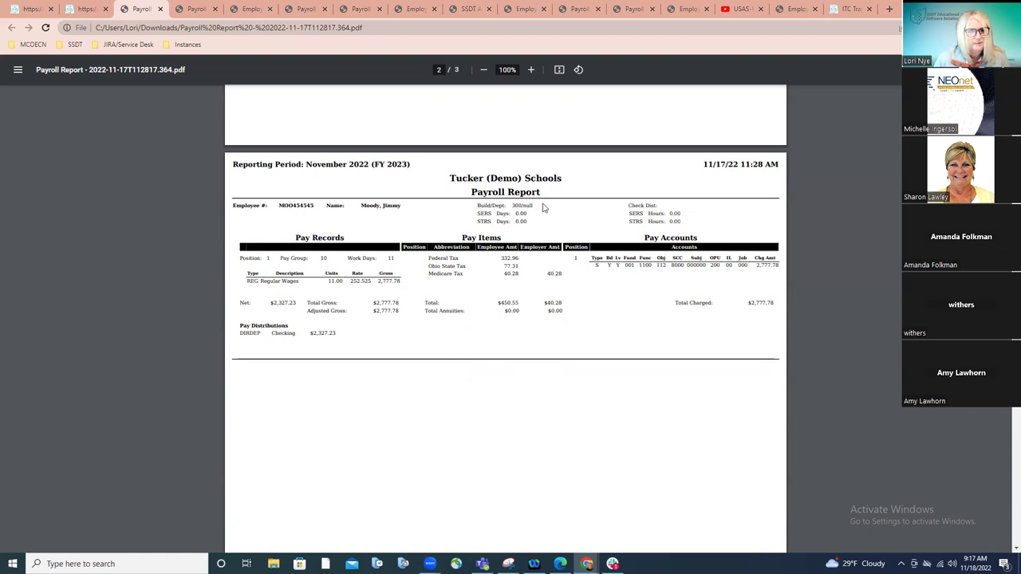
pyautogui.click(191, 10)
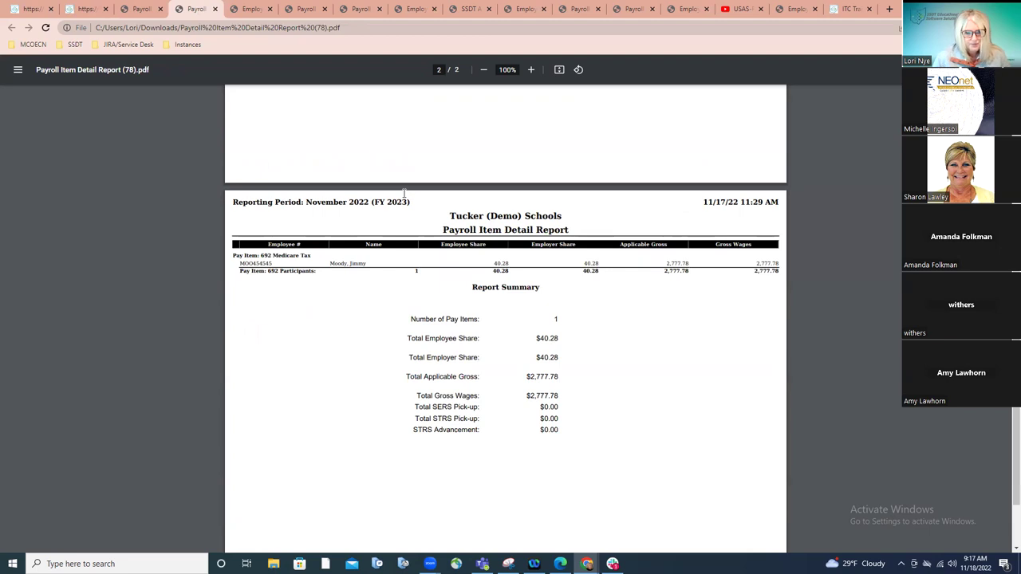
# Step: Open Employer Distributions Report (73) and examine its options and the account code charged for payroll item 692
pyautogui.click(246, 11)
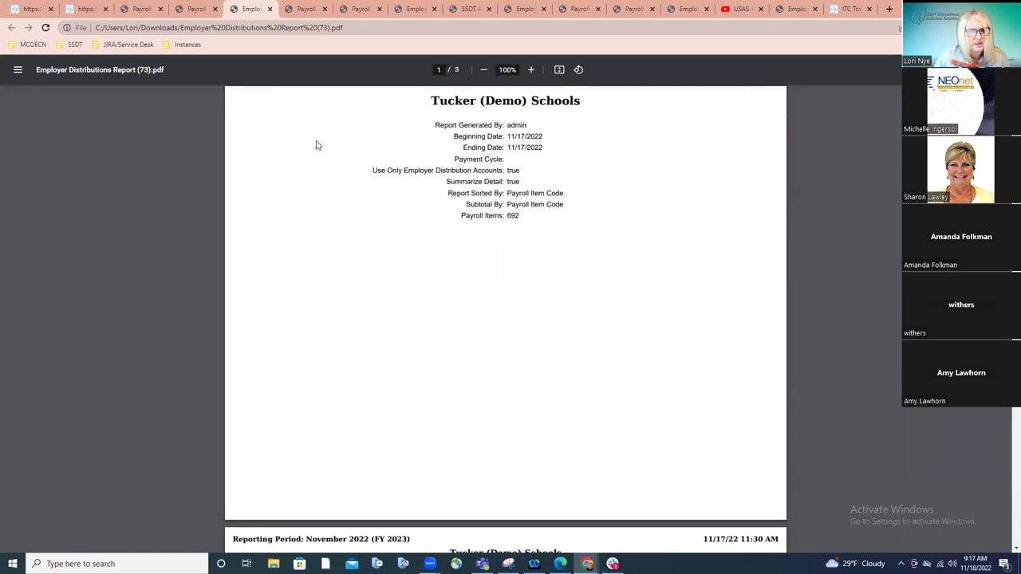
pyautogui.scroll(-3, 316, 145)
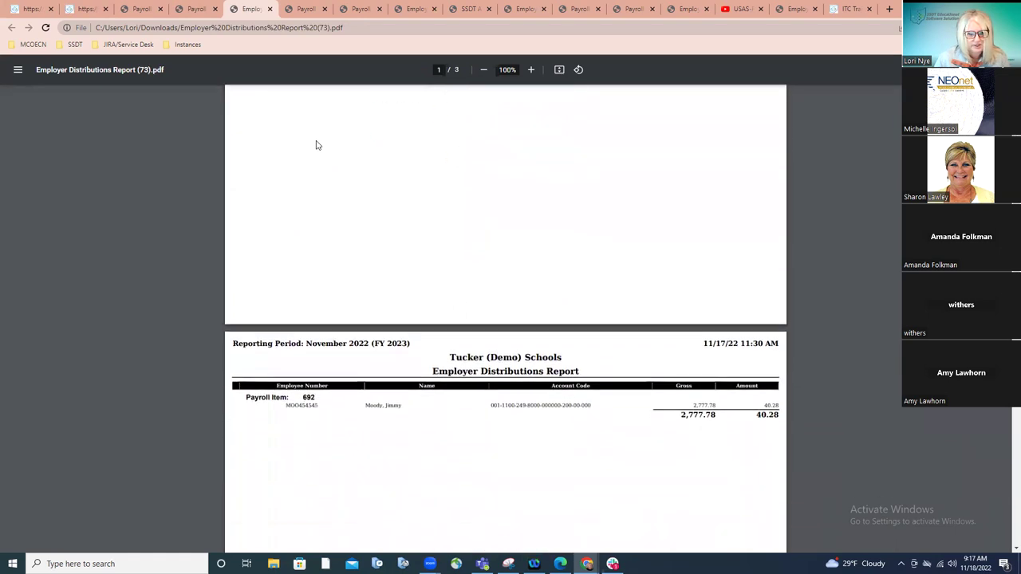
pyautogui.scroll(-1, 316, 145)
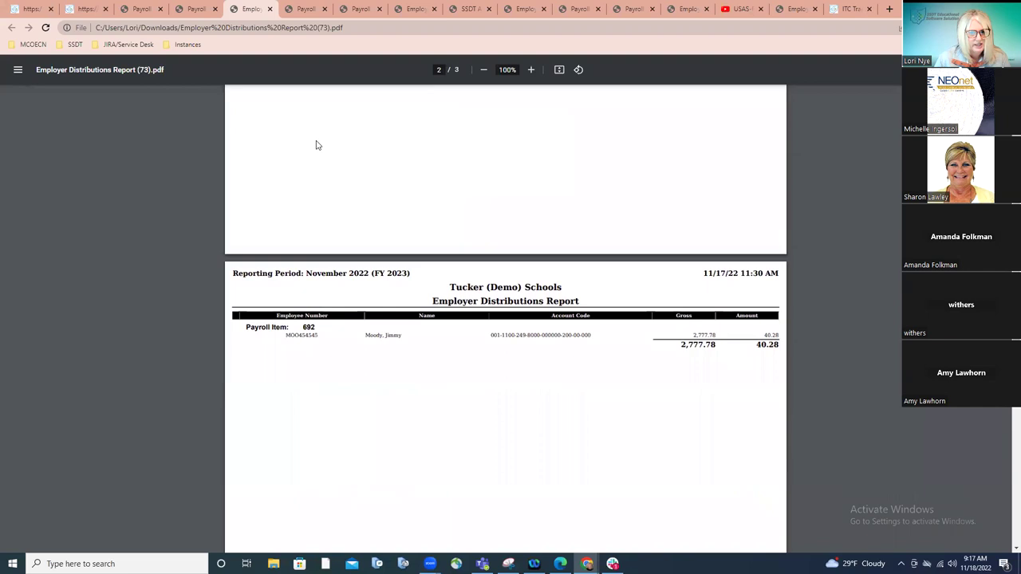
pyautogui.scroll(-2, 316, 145)
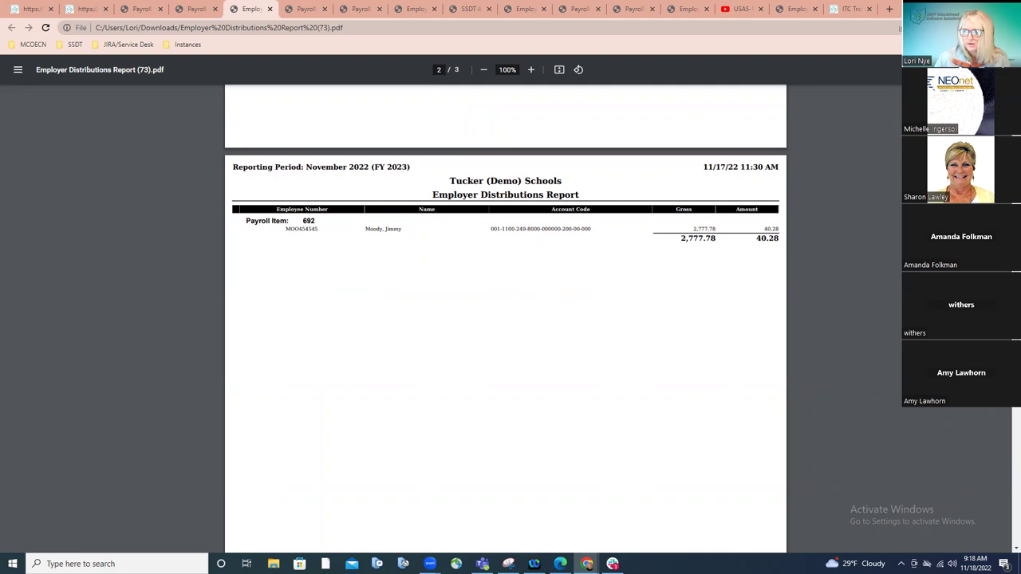
# Step: Switch to the maximized Employer Distributions PDF and compare its rules for the marked and unmarked Use Only Employer Distribution Account checkbox
pyautogui.click(561, 565)
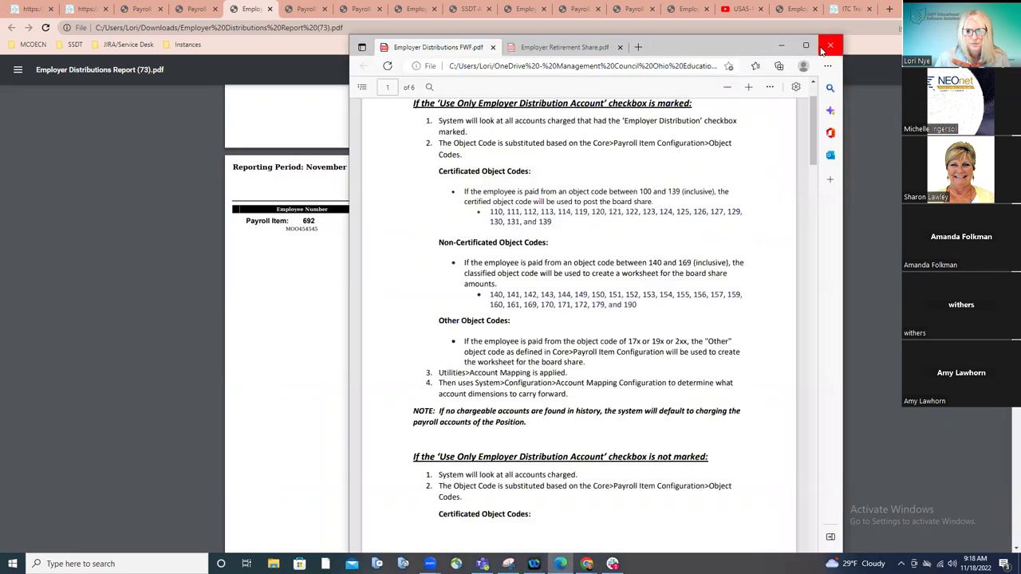
pyautogui.click(805, 47)
pyautogui.scroll(-3, 615, 324)
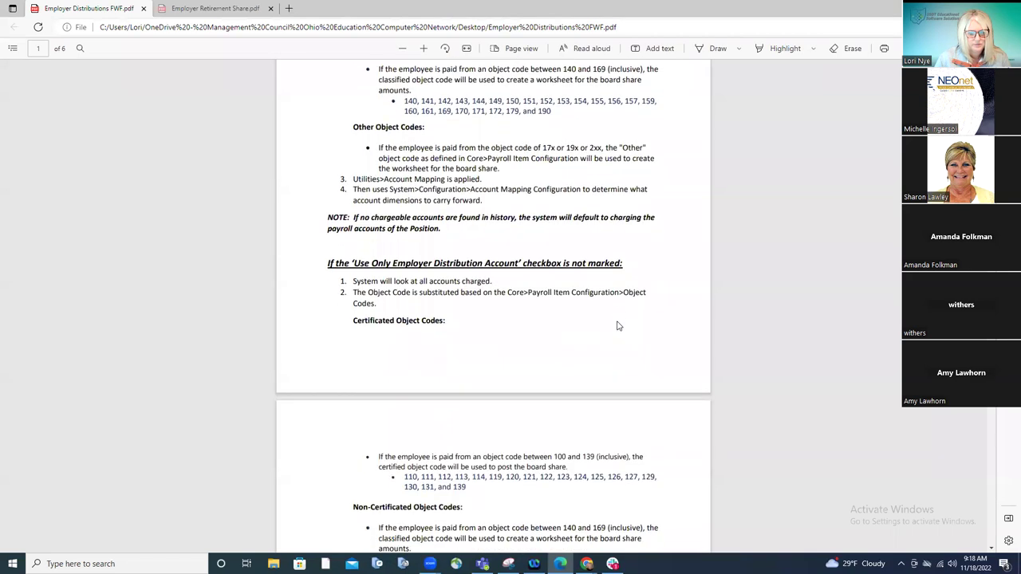
pyautogui.scroll(-1, 616, 325)
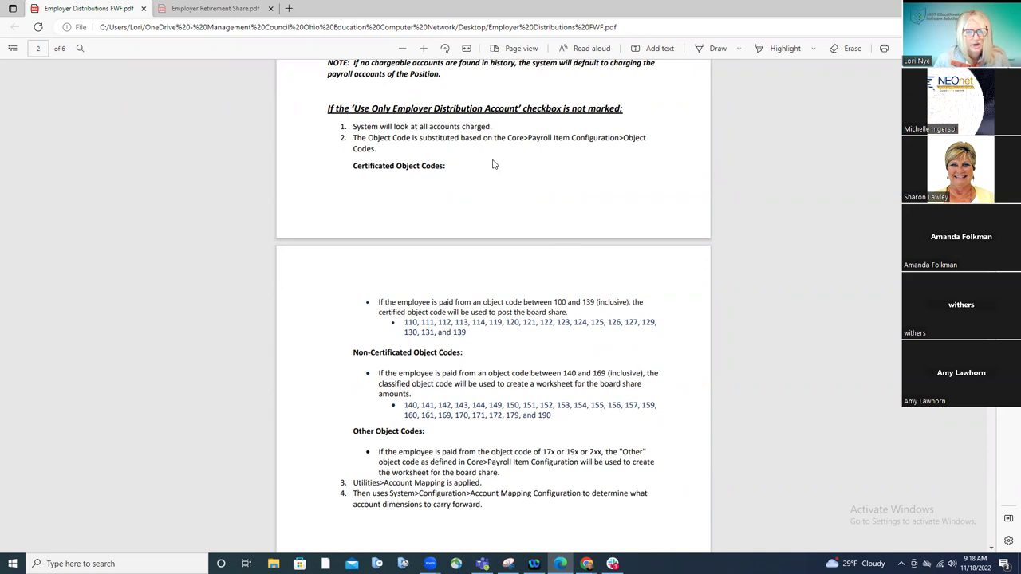
pyautogui.scroll(8, 493, 163)
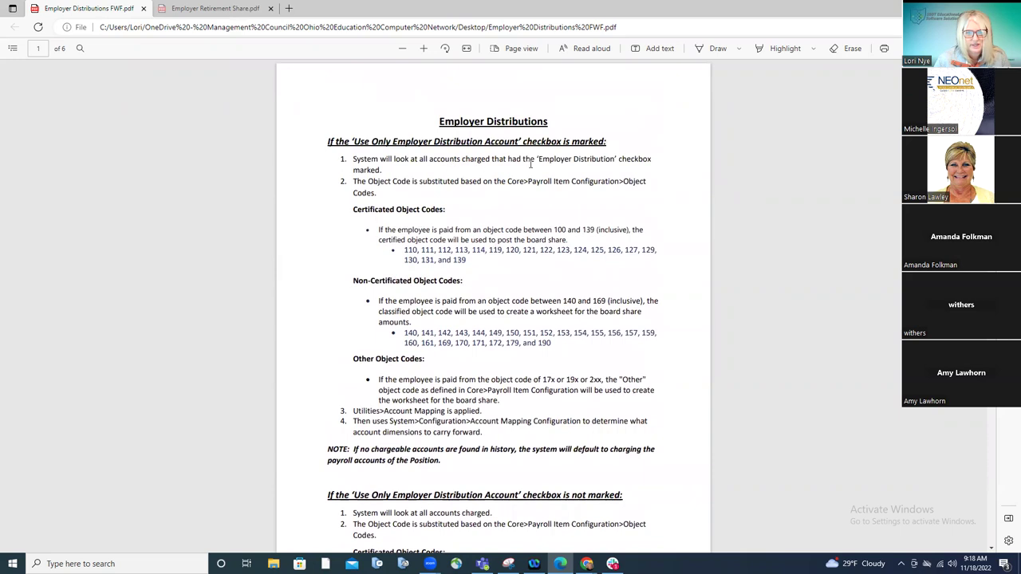
pyautogui.scroll(-4, 530, 164)
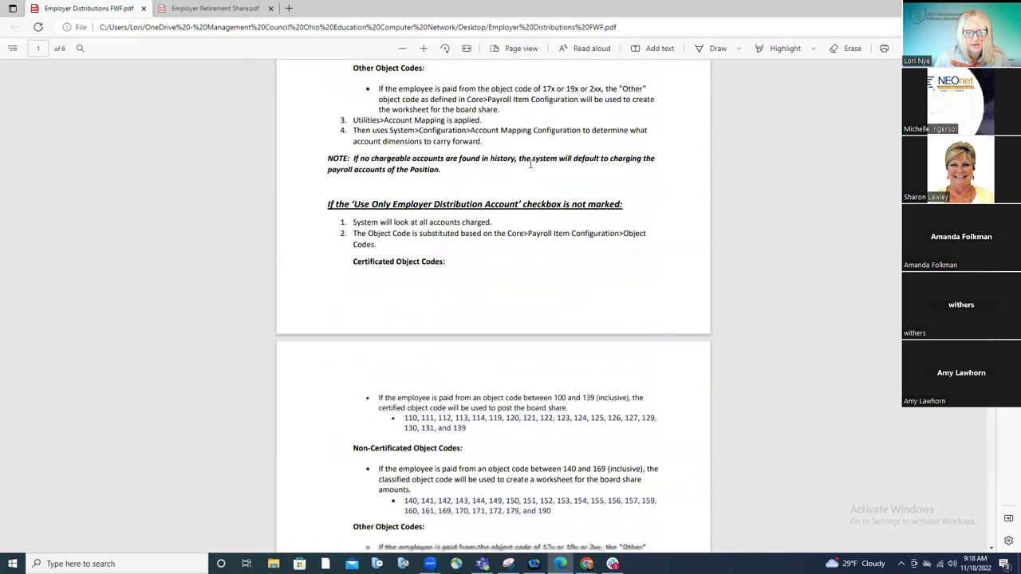
pyautogui.scroll(-1, 531, 164)
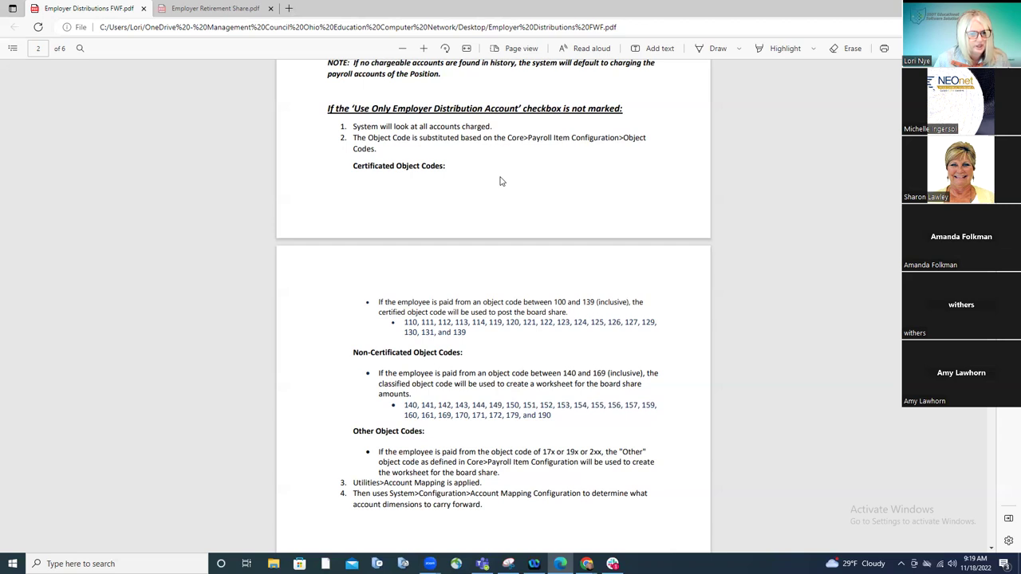
pyautogui.scroll(-2, 500, 182)
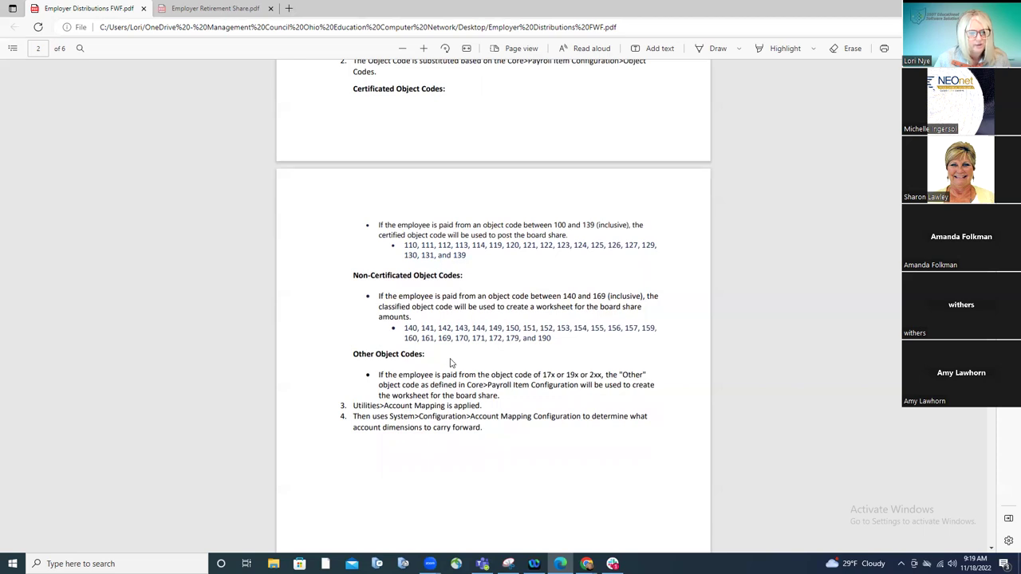
pyautogui.scroll(-2, 451, 363)
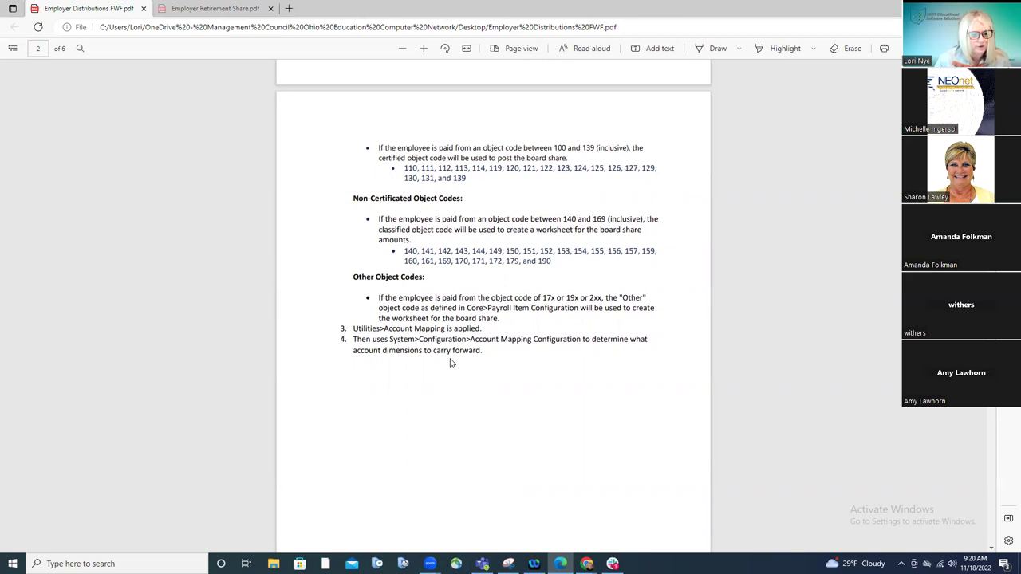
# Step: Read example 1 in the PDF, covering the marked checkbox with only one pay account charged
pyautogui.scroll(-3, 450, 363)
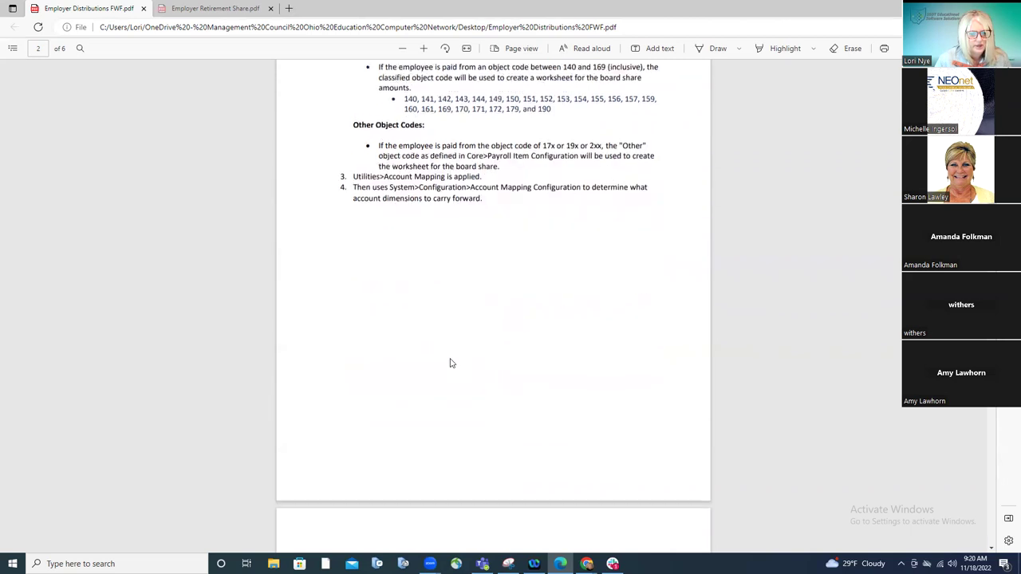
pyautogui.scroll(-2, 450, 363)
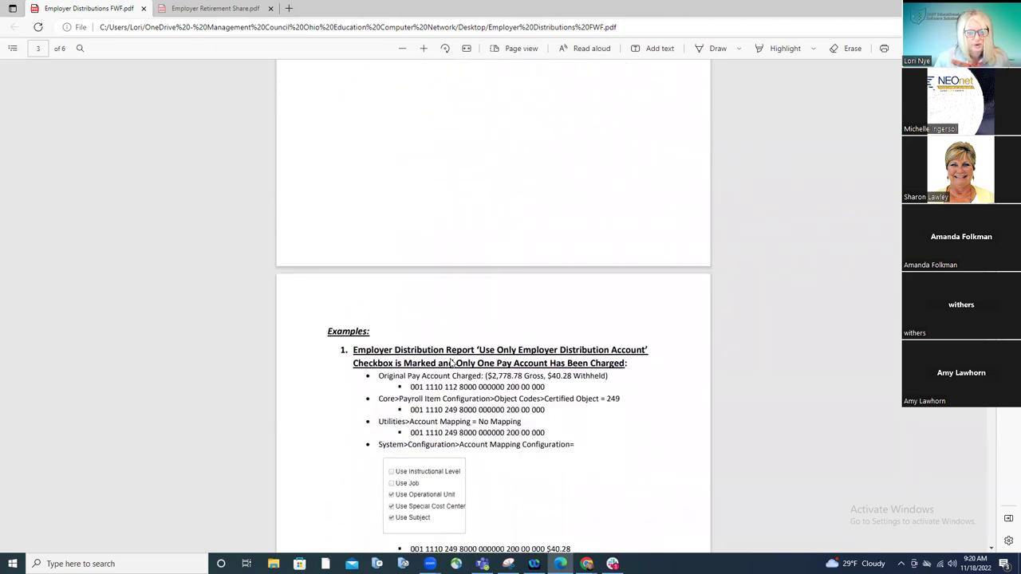
pyautogui.scroll(-1, 452, 362)
pyautogui.scroll(-2, 450, 363)
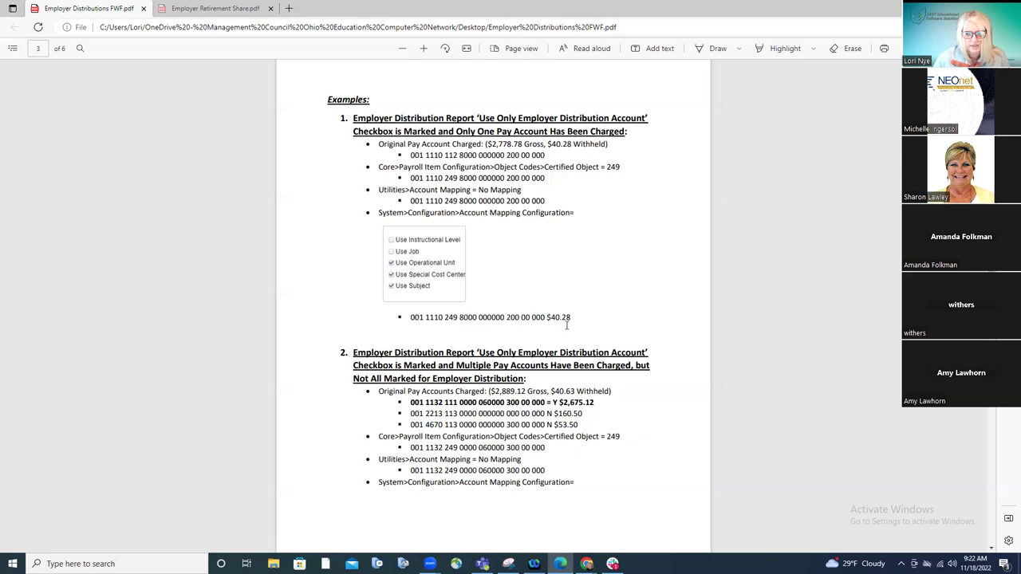
# Step: Study examples 2 and 3 on multiple charged pay accounts, including how charging is calculated by percentage to total
pyautogui.scroll(-3, 568, 325)
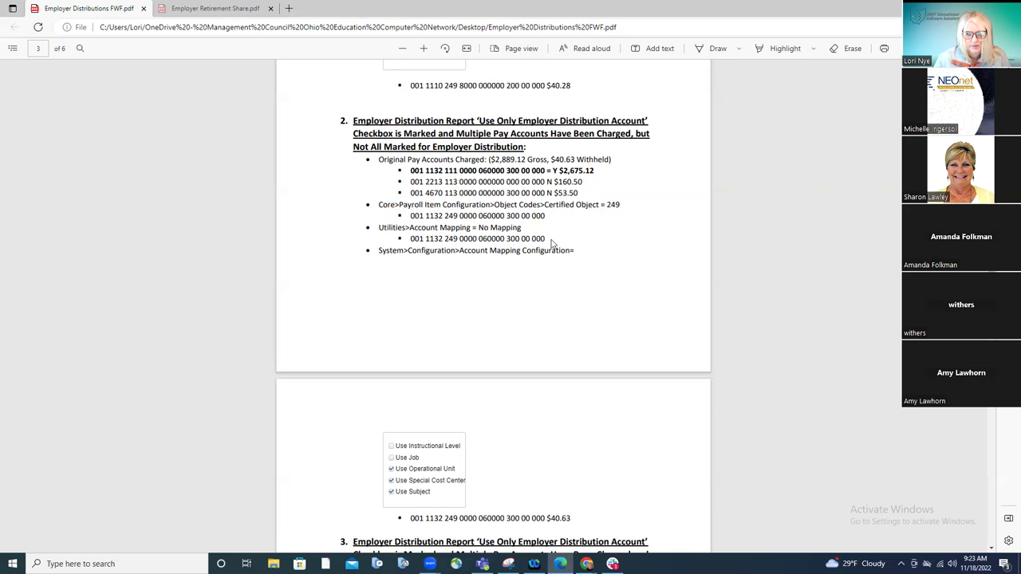
pyautogui.scroll(-3, 552, 245)
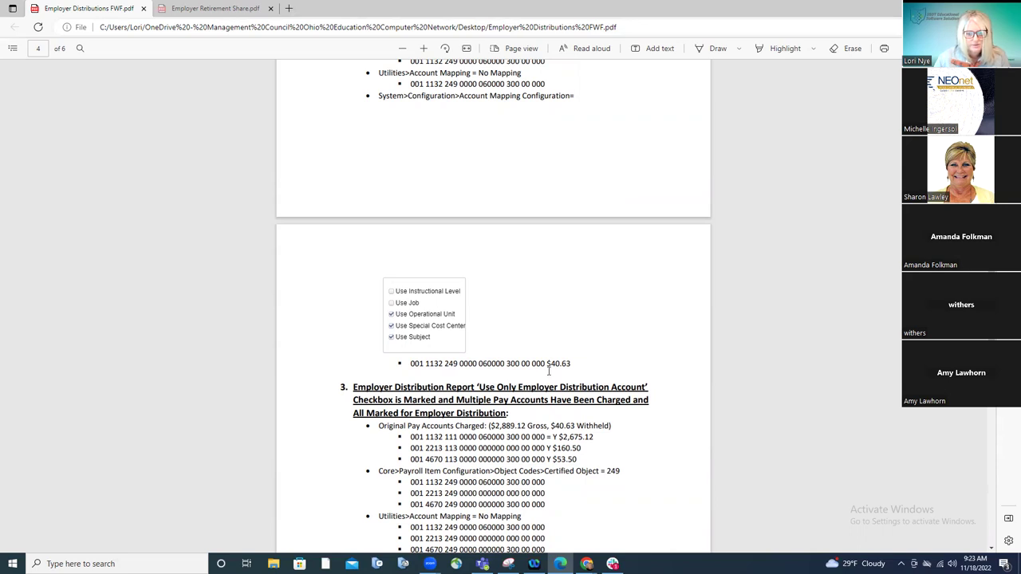
pyautogui.scroll(-5, 549, 371)
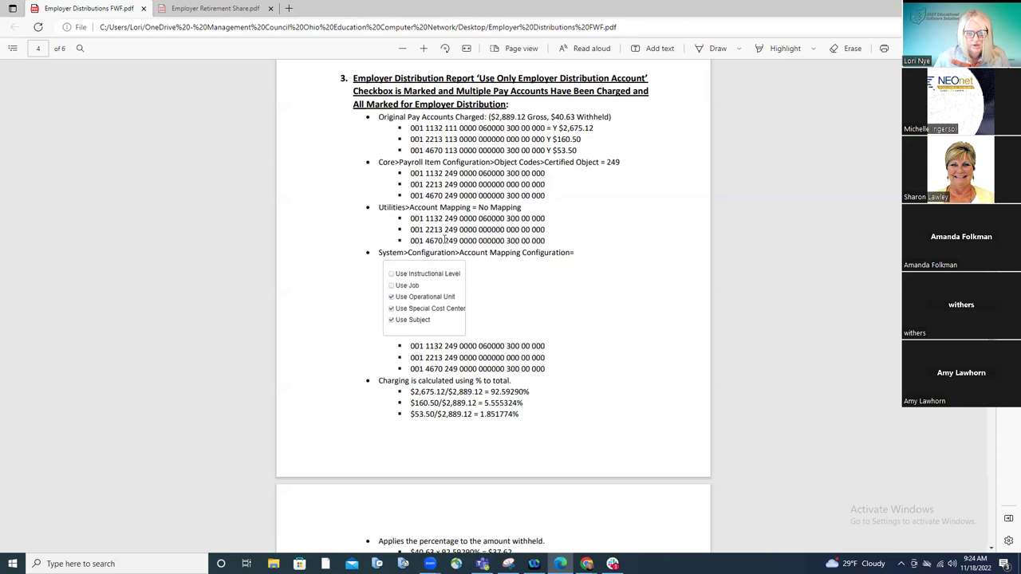
pyautogui.scroll(-1, 444, 239)
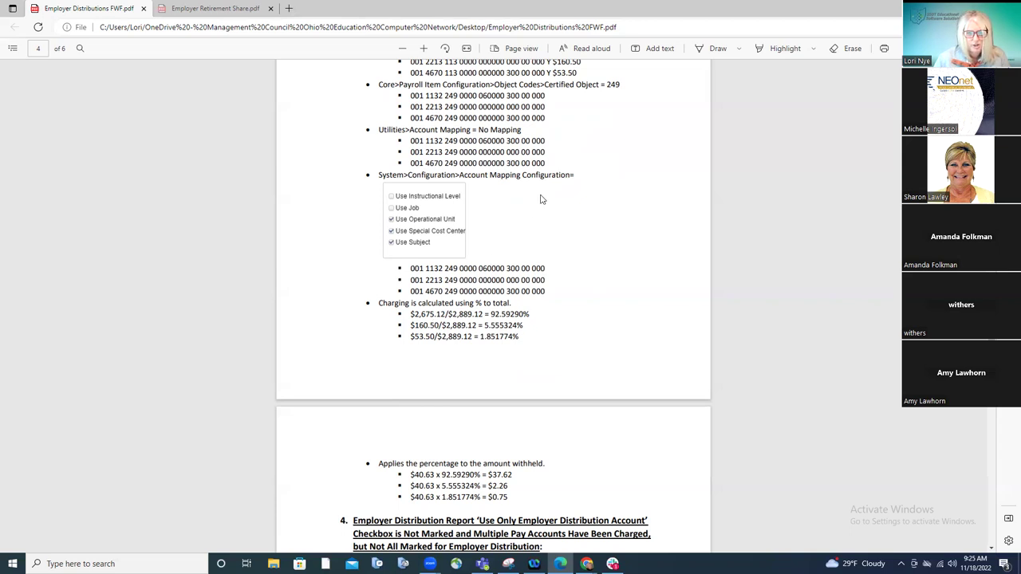
pyautogui.scroll(2, 560, 209)
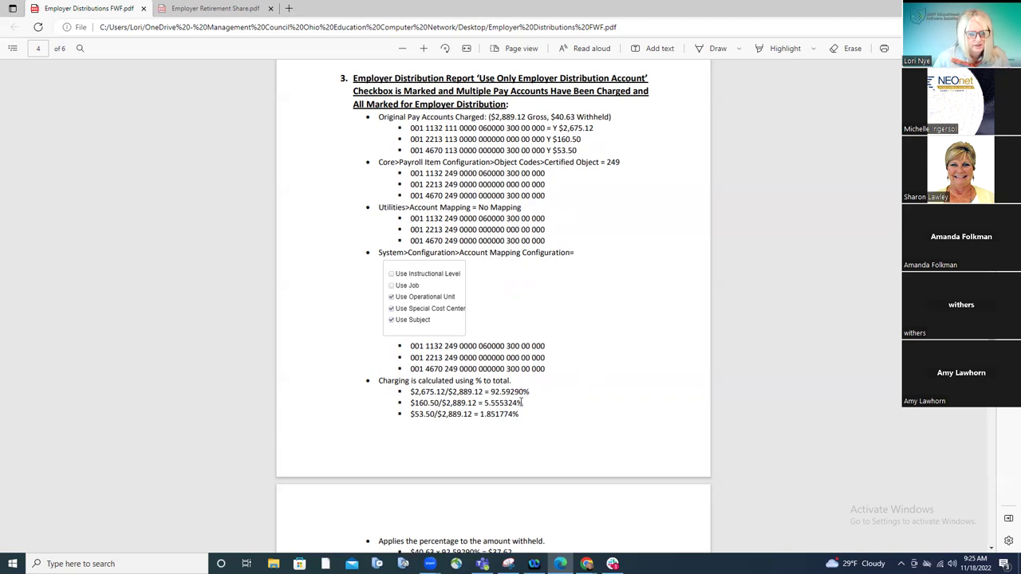
# Step: Read how example 3 applies percentages to the amount withheld, and check it against payroll item 692 in Employer Distributions Report (83) in Chrome
pyautogui.scroll(-1, 521, 402)
pyautogui.scroll(-1, 521, 401)
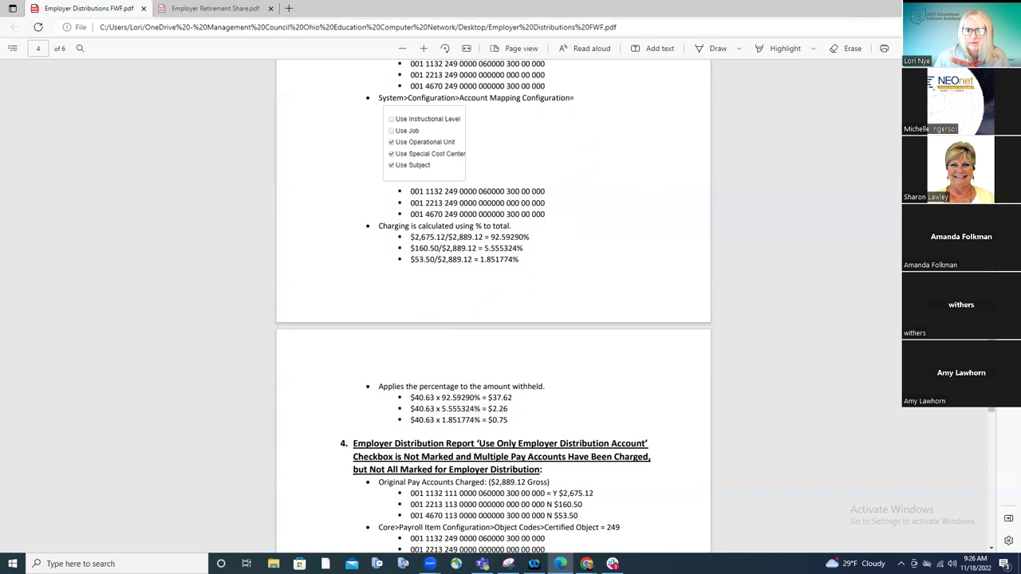
pyautogui.hotkey('alt', 'Tab')
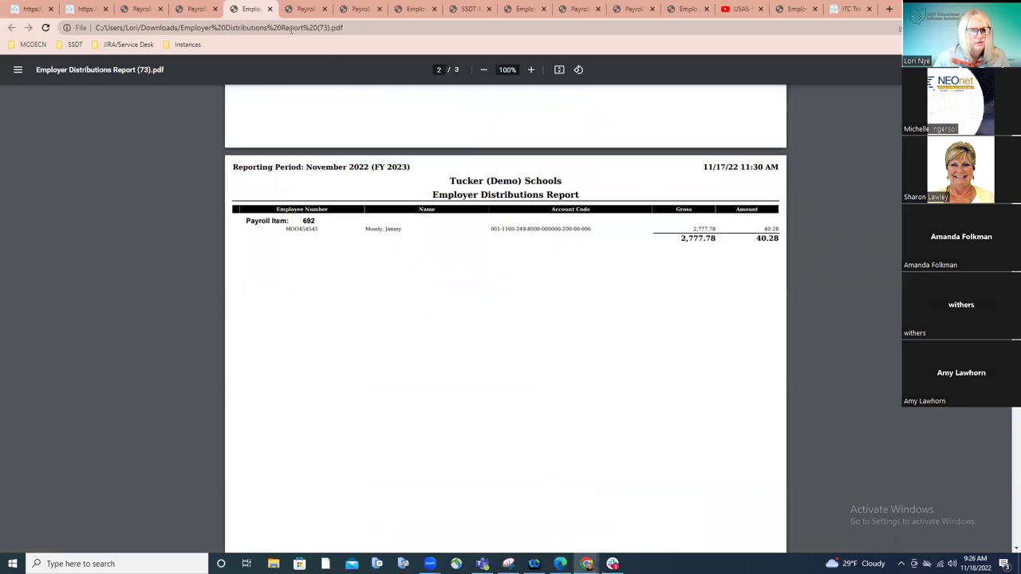
pyautogui.click(415, 9)
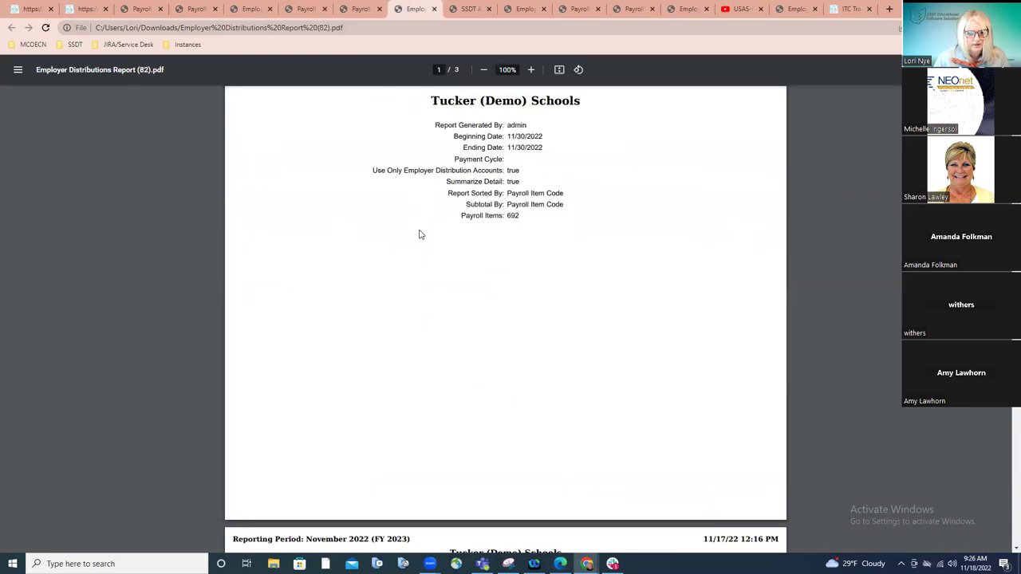
pyautogui.scroll(-2, 420, 234)
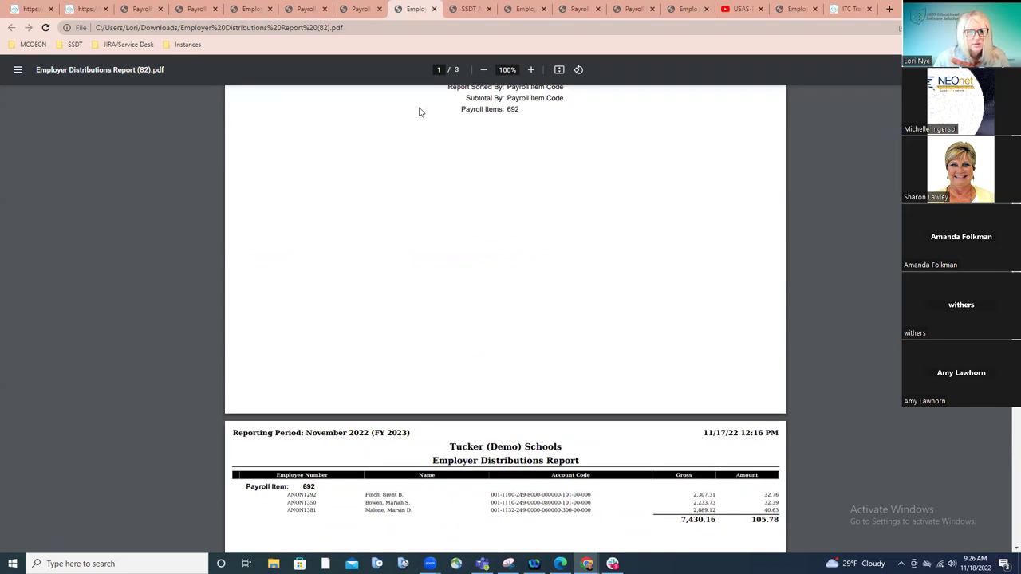
pyautogui.click(513, 16)
pyautogui.scroll(-2, 532, 296)
pyautogui.scroll(-5, 532, 295)
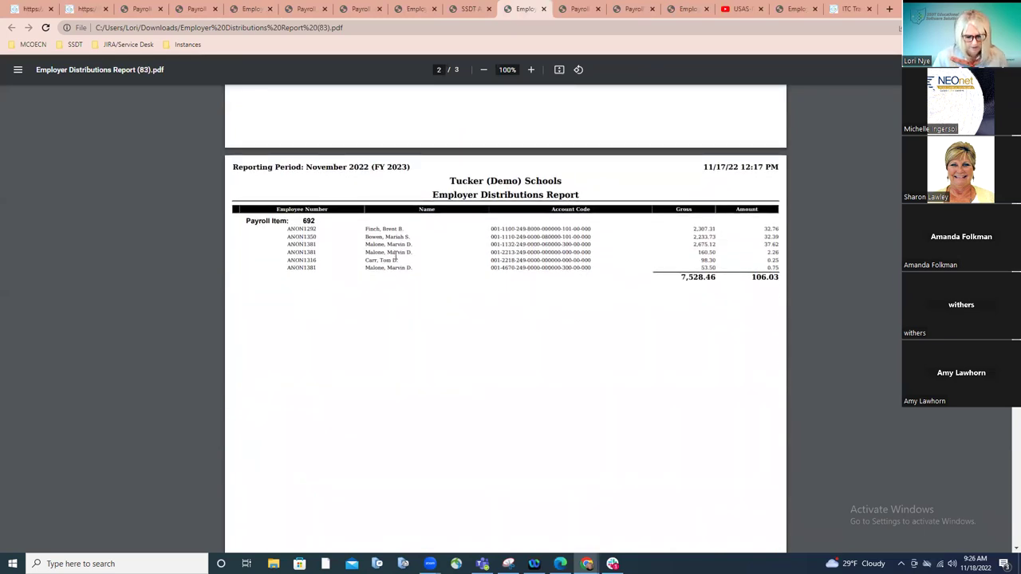
pyautogui.hotkey('ctrl', '+')
pyautogui.hotkey('ctrl', '+')
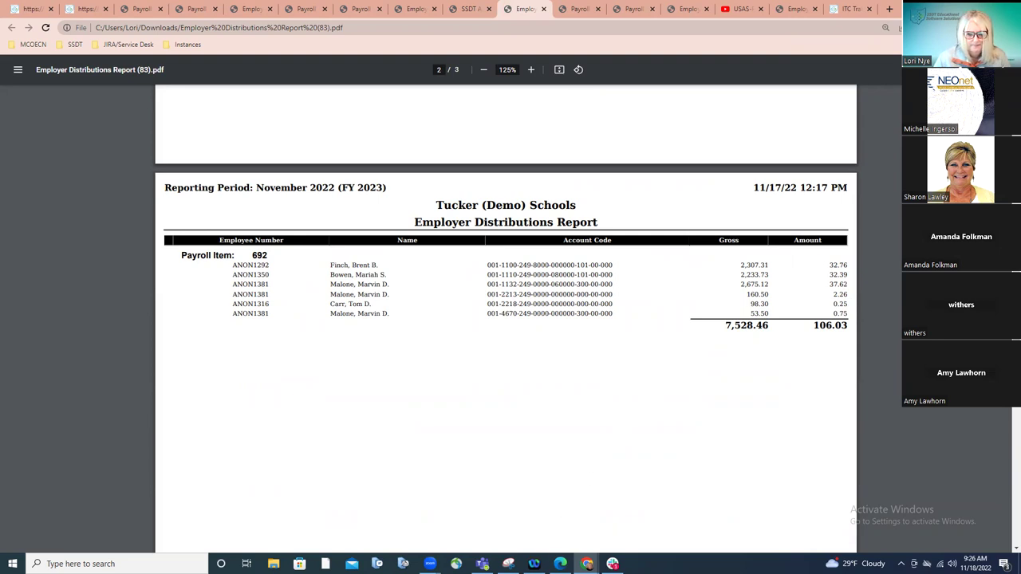
# Step: Return to the Employer Distributions FWF PDF in Edge and read example 4, covering the unmarked checkbox with multiple pay accounts not all marked
pyautogui.click(560, 564)
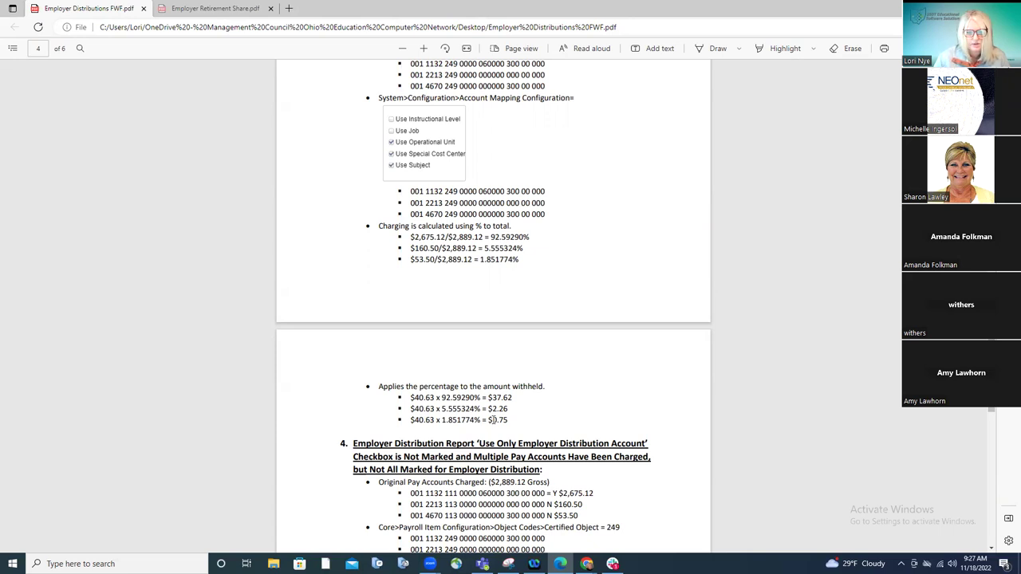
pyautogui.scroll(-2, 492, 420)
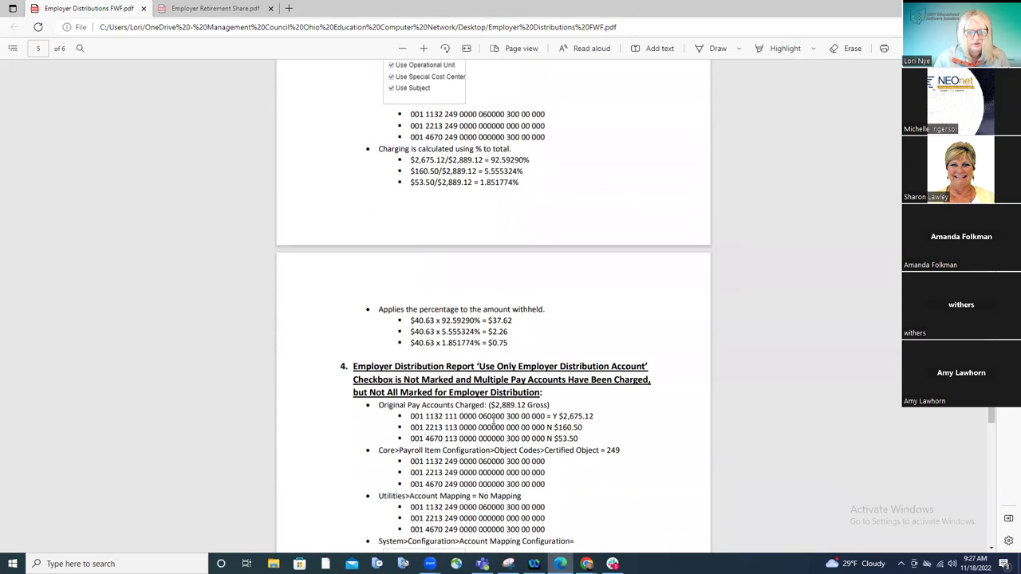
pyautogui.scroll(-2, 494, 421)
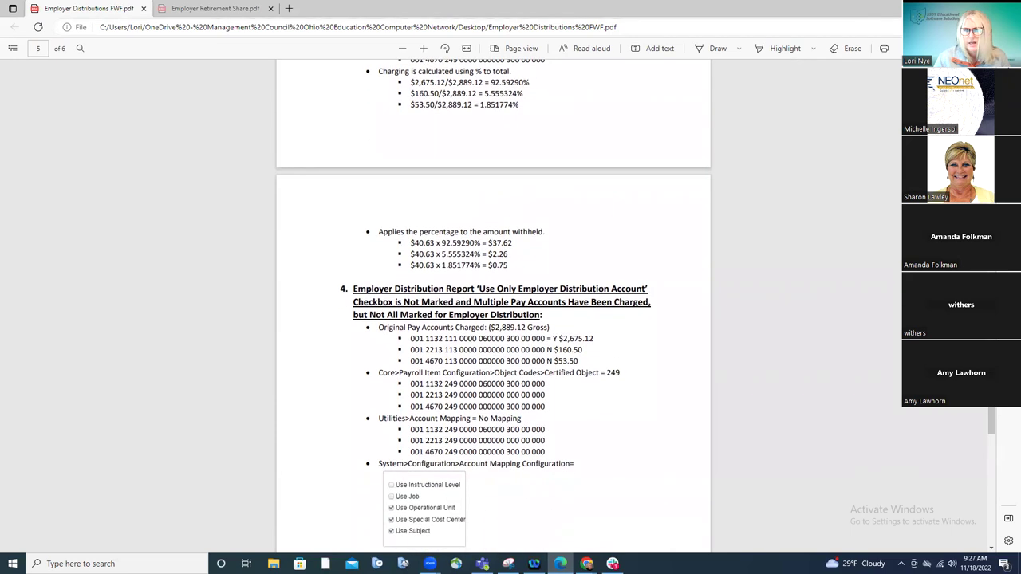
# Step: Switch to Chrome and examine the Payroll Report's options for Example 2 and the options and charged accounts in Employer Distributions Report (82)
pyautogui.hotkey('alt', 'Tab')
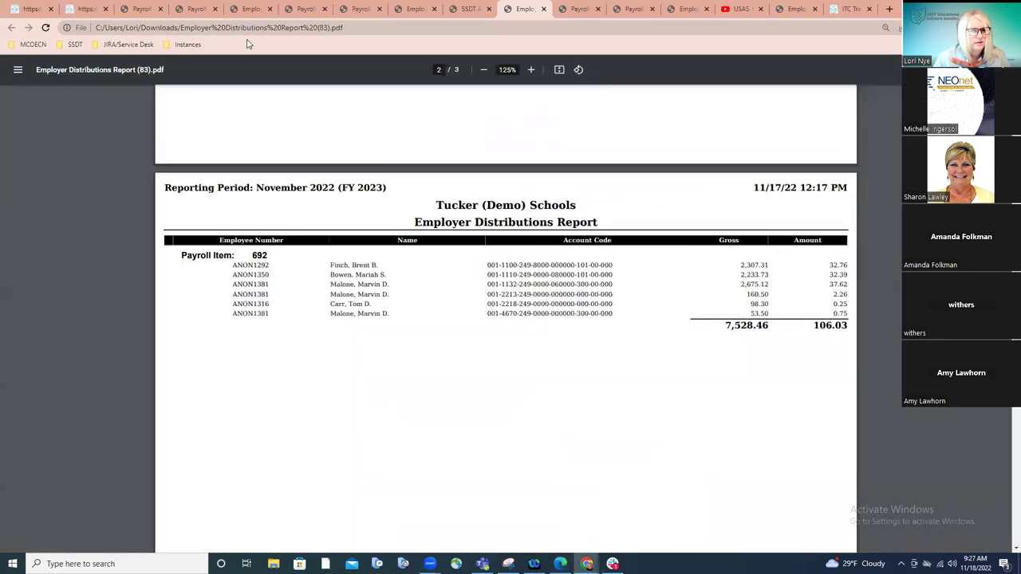
pyautogui.click(305, 9)
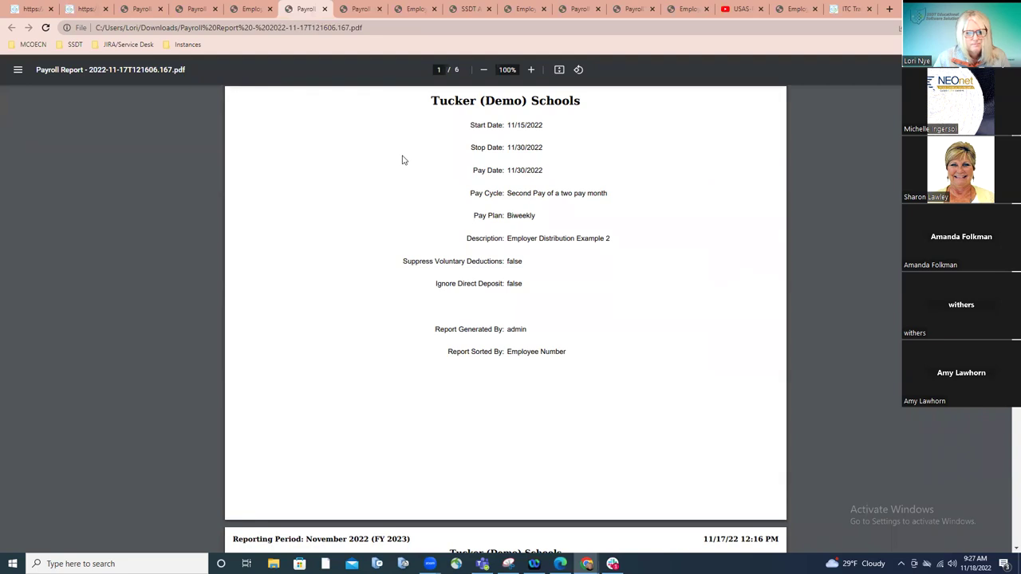
pyautogui.scroll(-2, 403, 160)
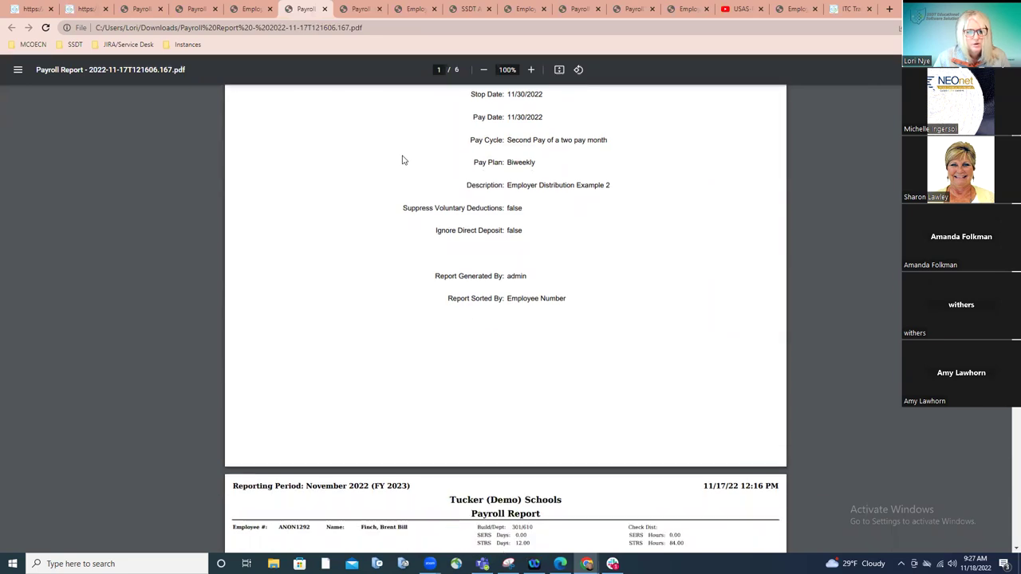
pyautogui.click(411, 12)
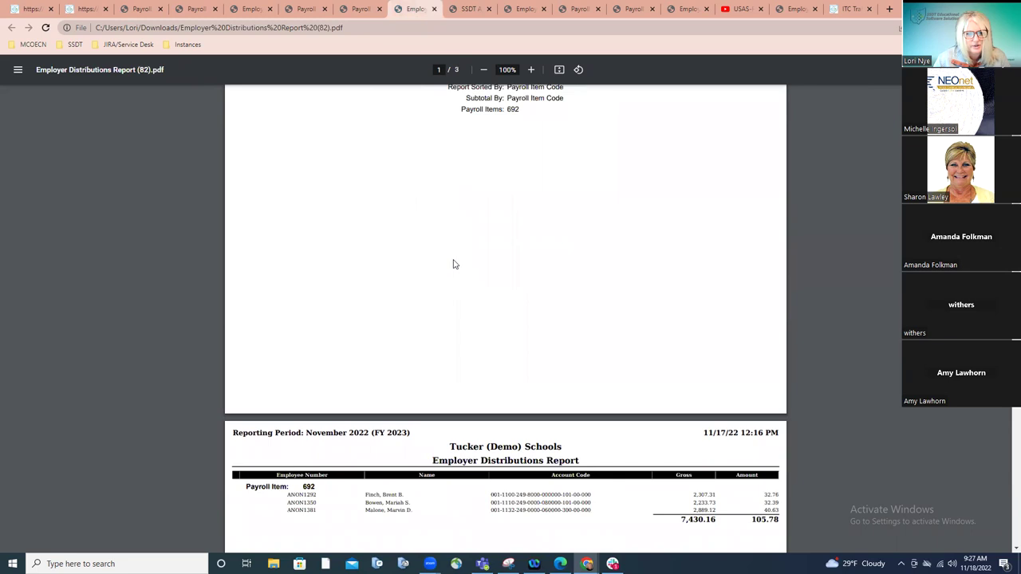
pyautogui.scroll(2, 452, 264)
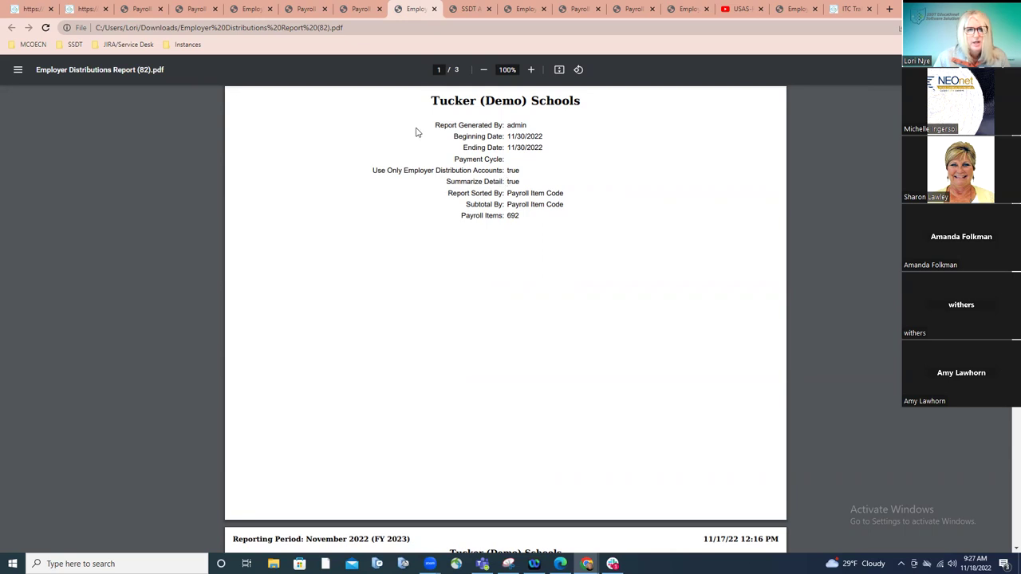
pyautogui.scroll(-3, 382, 182)
pyautogui.scroll(-1, 383, 182)
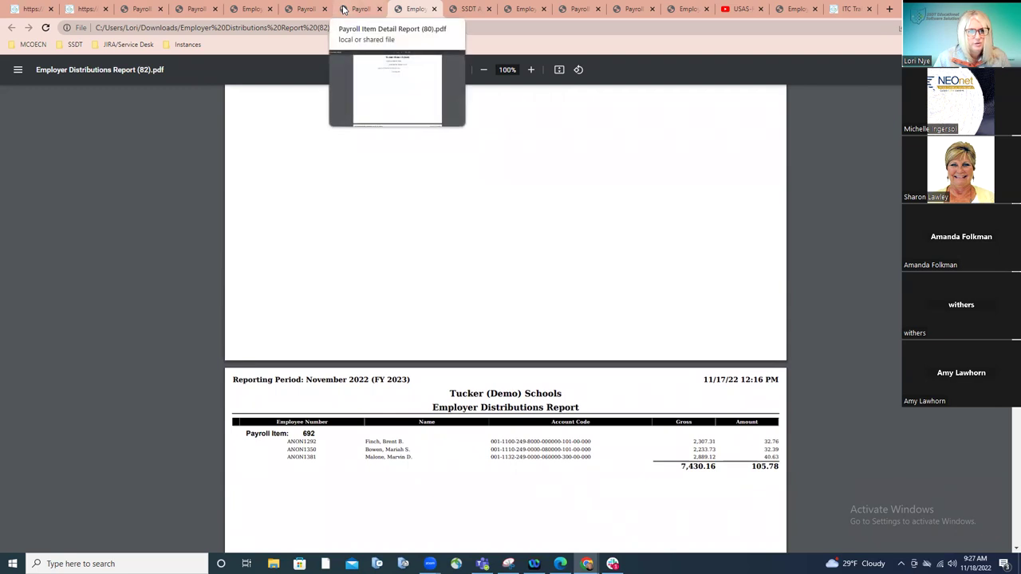
# Step: Go through the Example 2 Payroll Report to the Pay Item Totals and check the Medicare Tax 692 board share
pyautogui.click(311, 9)
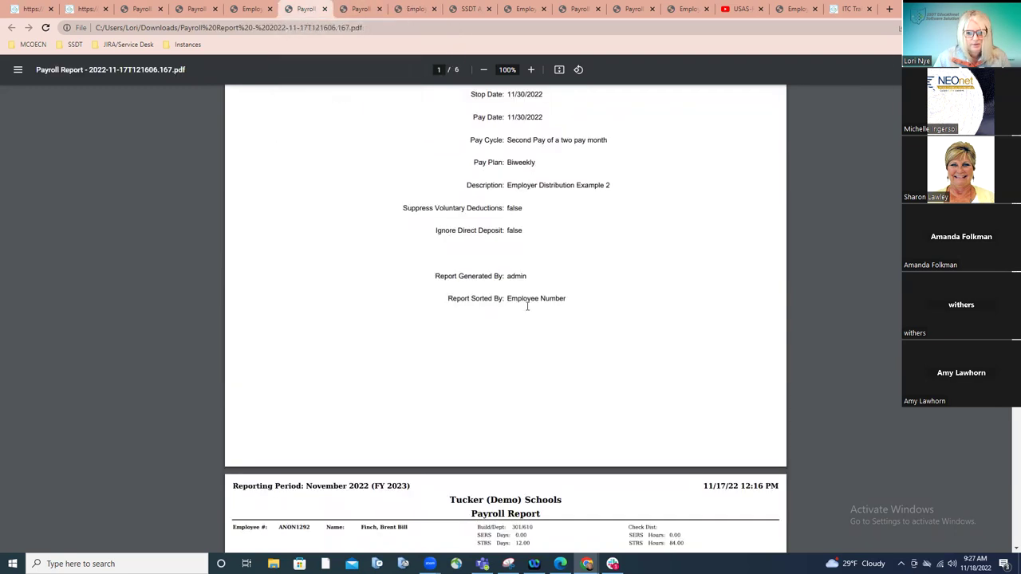
pyautogui.scroll(-4, 527, 305)
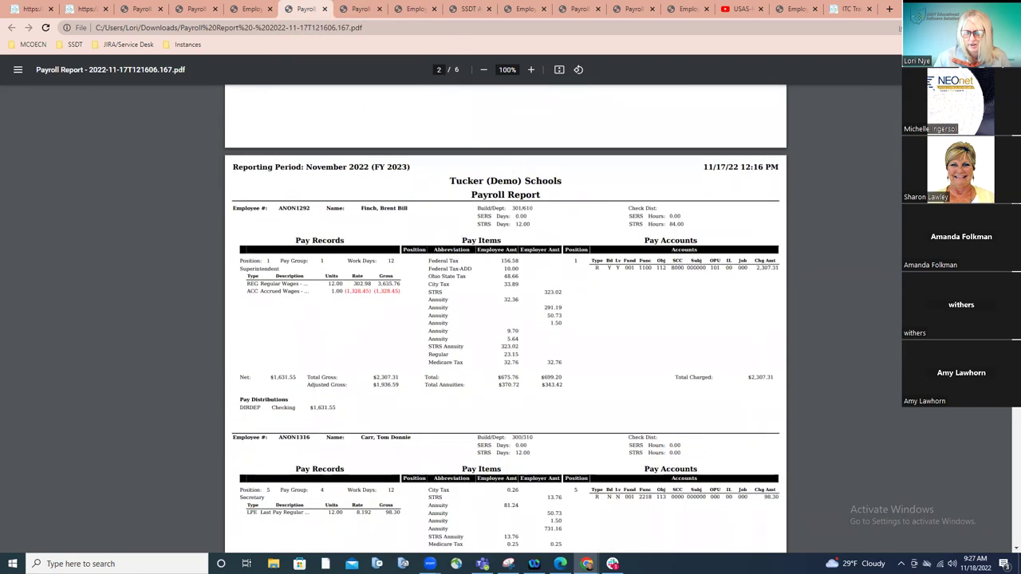
pyautogui.scroll(-8, 527, 305)
pyautogui.moveTo(1016, 311); pyautogui.dragTo(1007, 442)
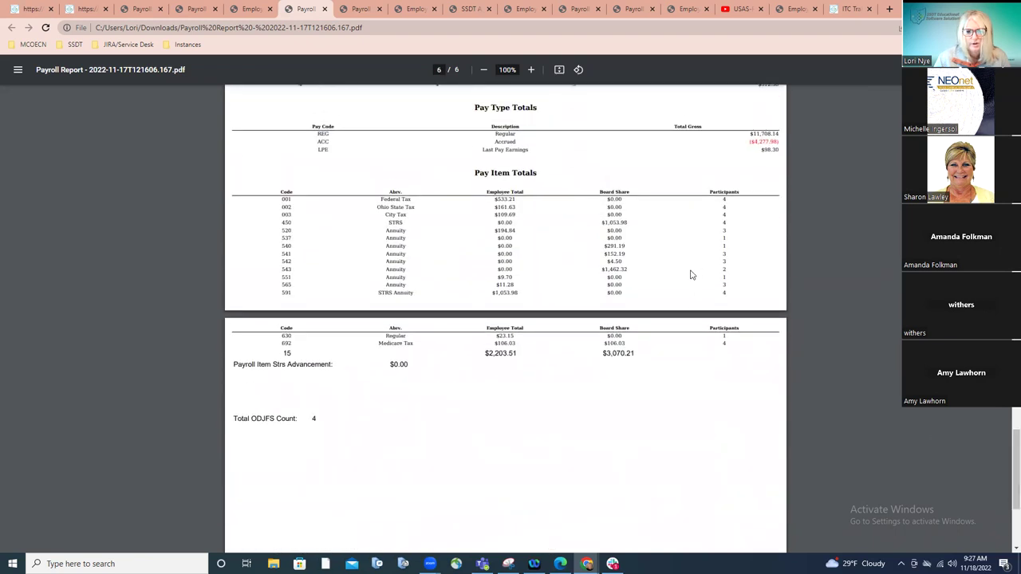
pyautogui.scroll(1, 691, 271)
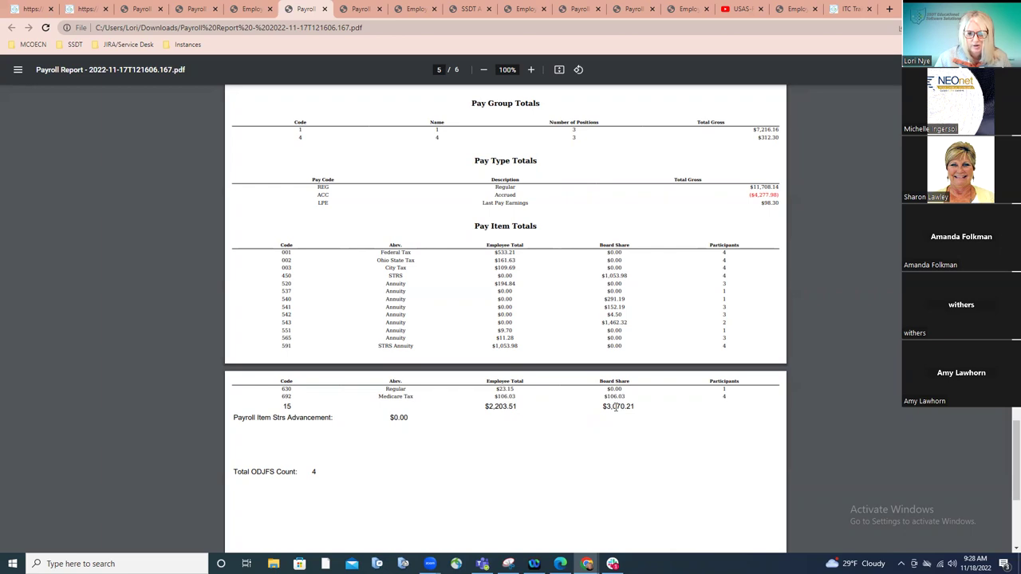
# Step: Compare the item 692 employer share in Payroll Item Detail Report (80) with the options and amounts in Employer Distributions Report (82)
pyautogui.click(363, 11)
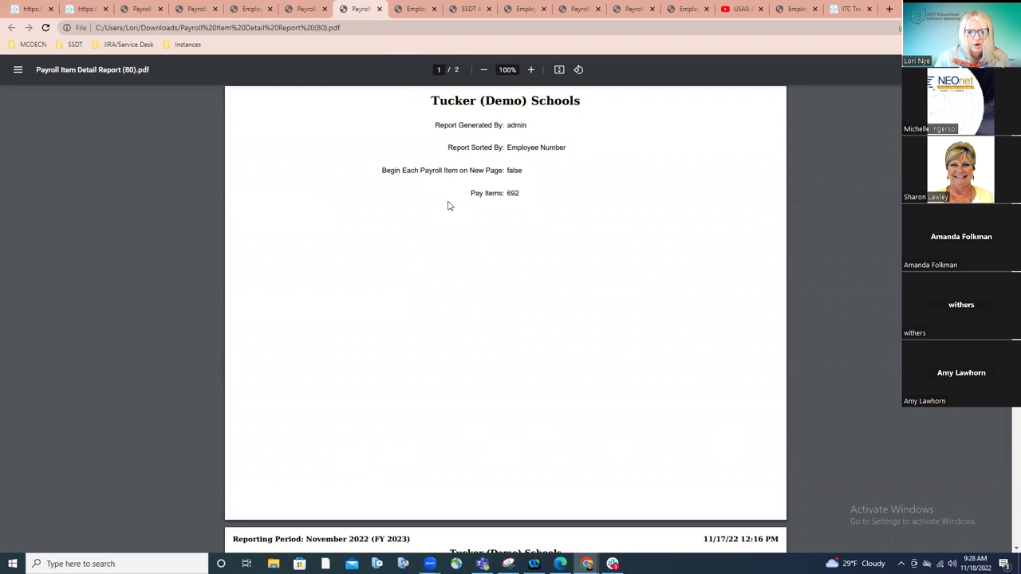
pyautogui.scroll(-5, 505, 319)
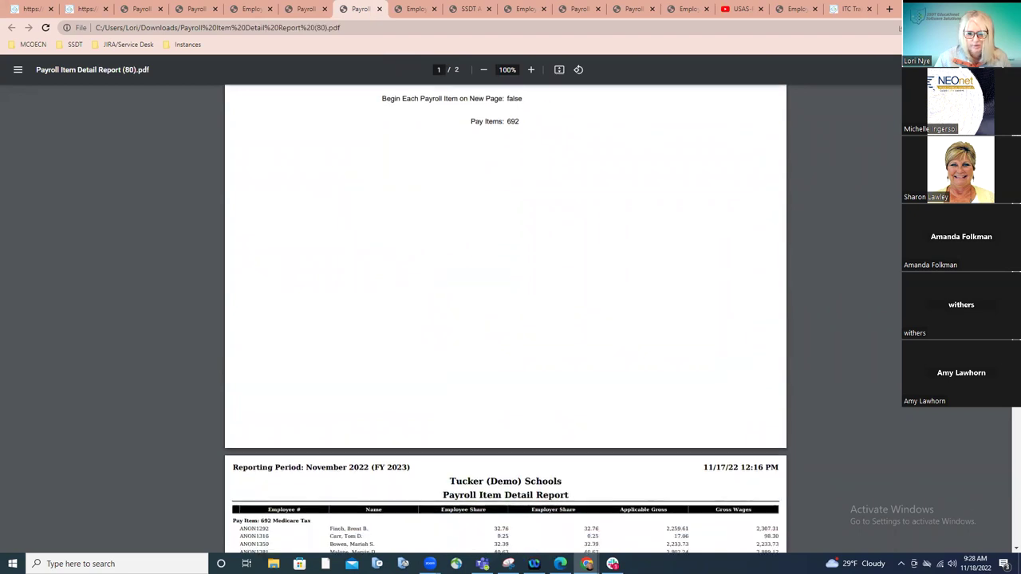
pyautogui.scroll(-1, 595, 379)
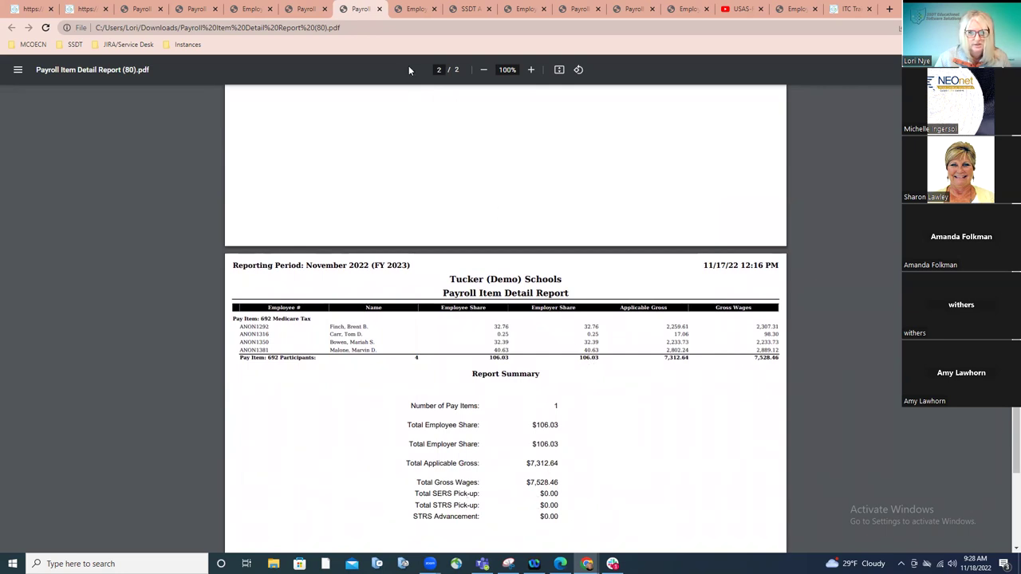
pyautogui.click(416, 12)
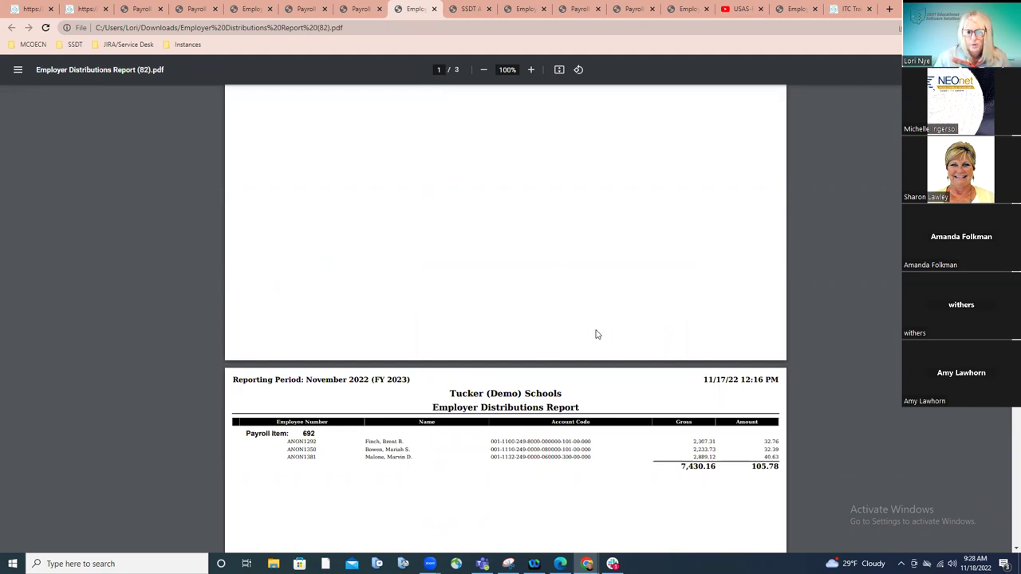
pyautogui.scroll(2, 638, 383)
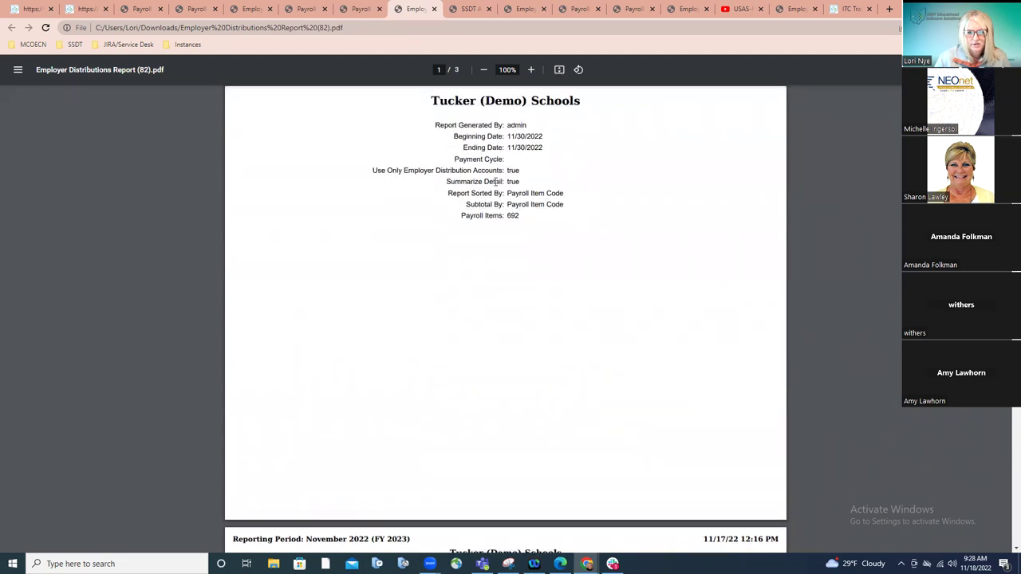
pyautogui.scroll(-3, 627, 268)
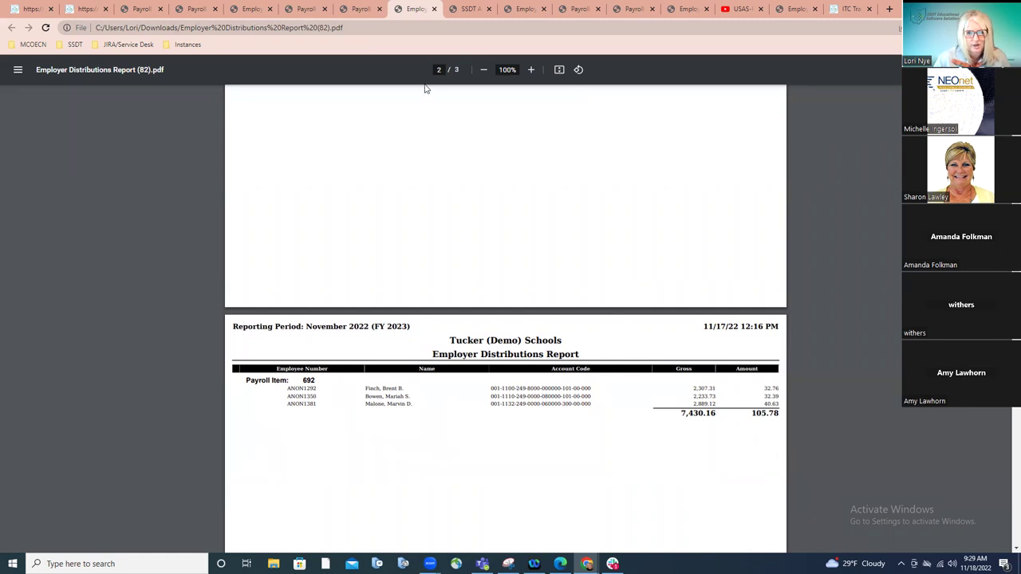
# Step: Recheck the participants in Payroll Item Detail Report (80) against the Employer Distribution marks in SSDT Account History Report v2.0 (19)
pyautogui.click(355, 10)
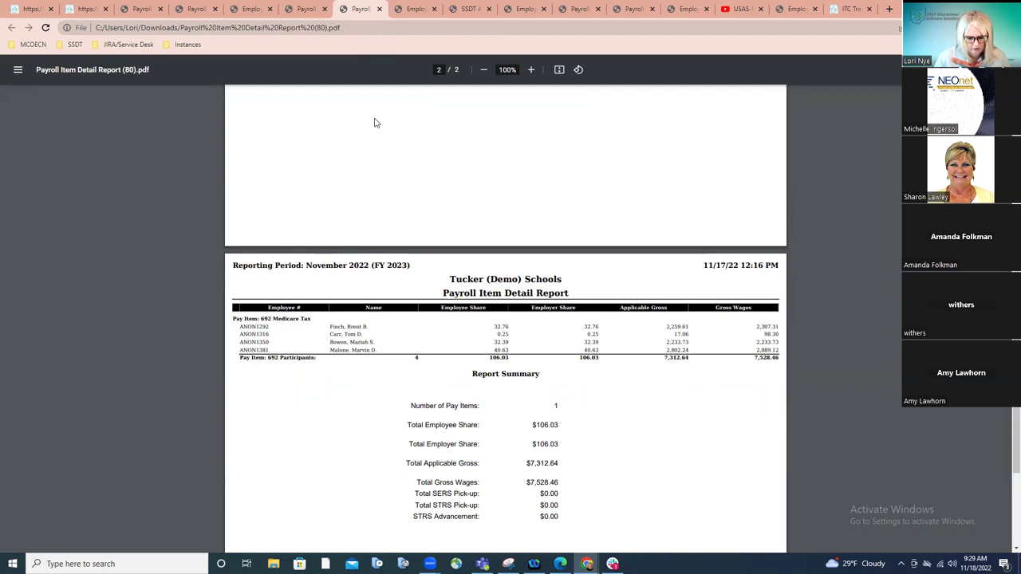
pyautogui.hotkey('ctrl', 'f')
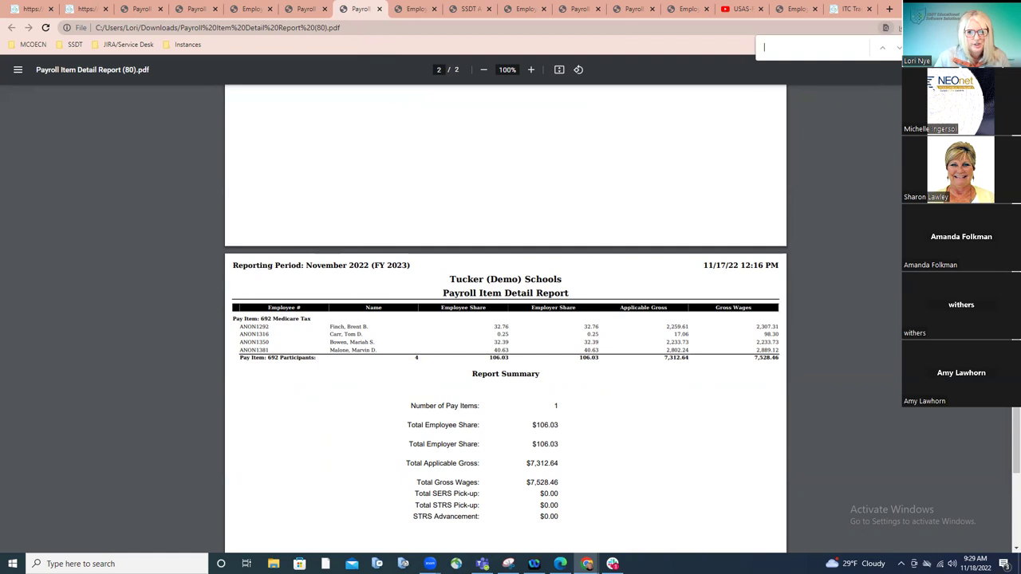
pyautogui.press('Escape')
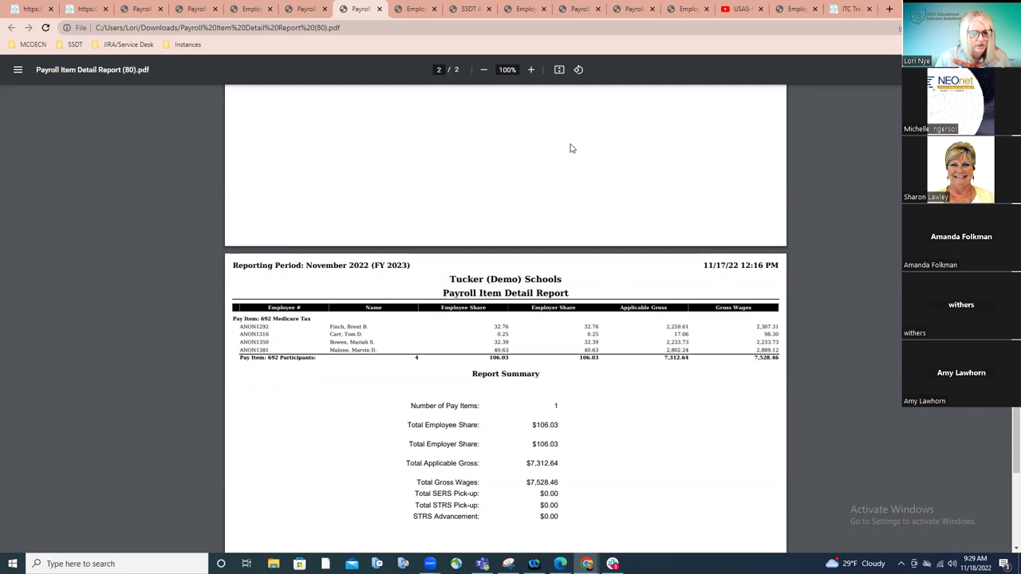
pyautogui.click(465, 16)
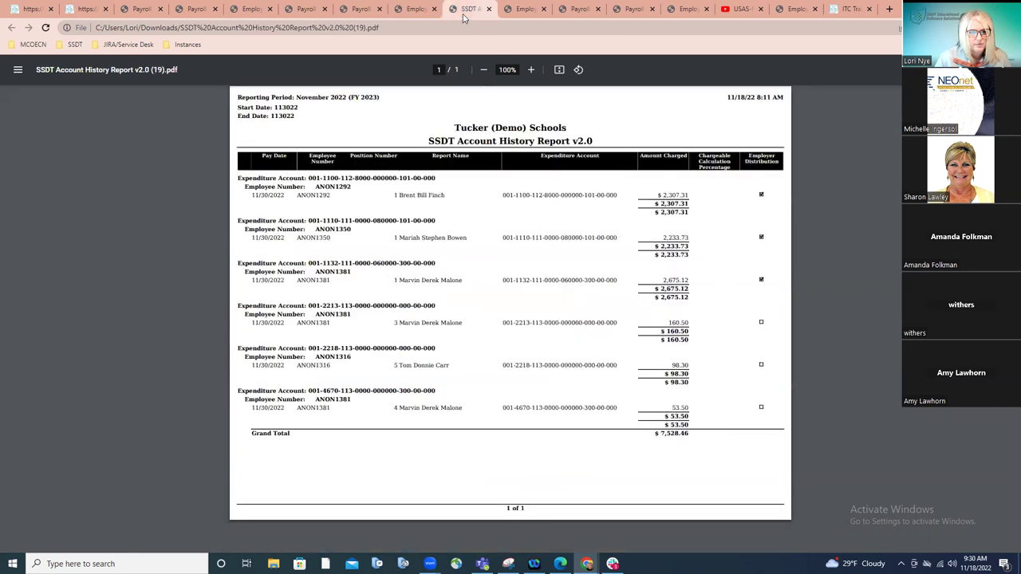
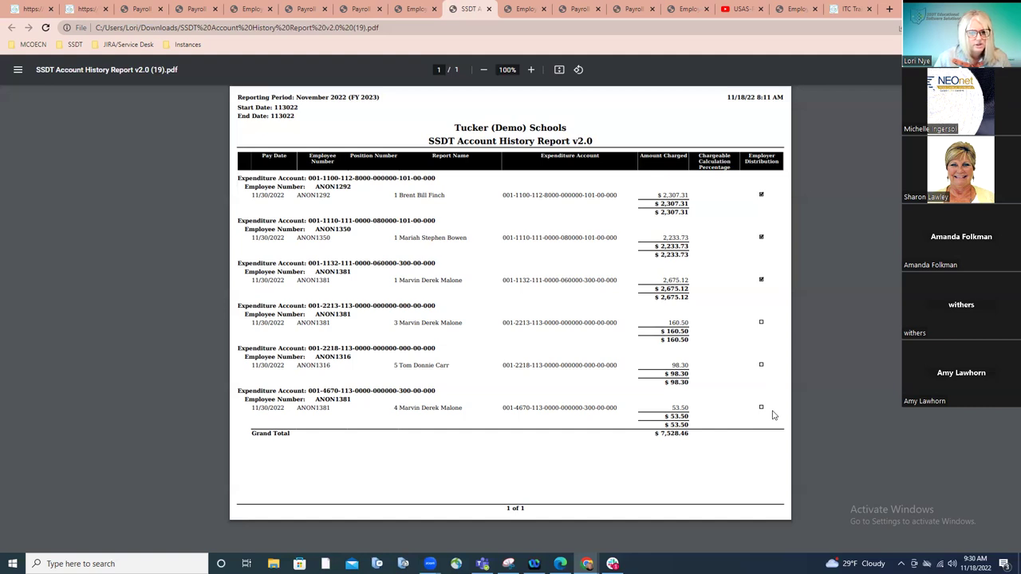
# Step: Compare the total amount in Employer Distributions Report (83) with the total employer share in Payroll Item Detail Report (80)
pyautogui.click(523, 10)
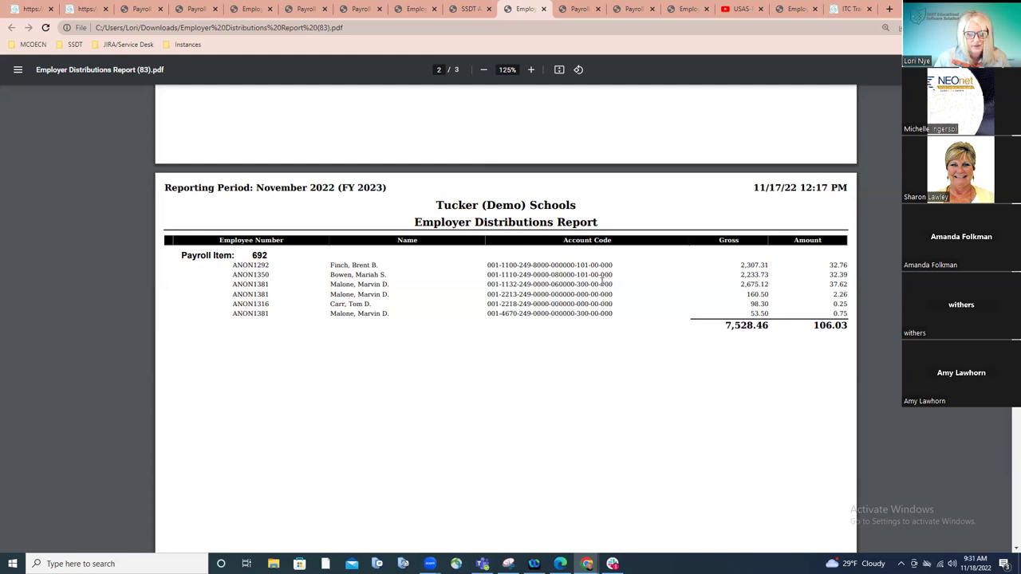
pyautogui.doubleClick(818, 325)
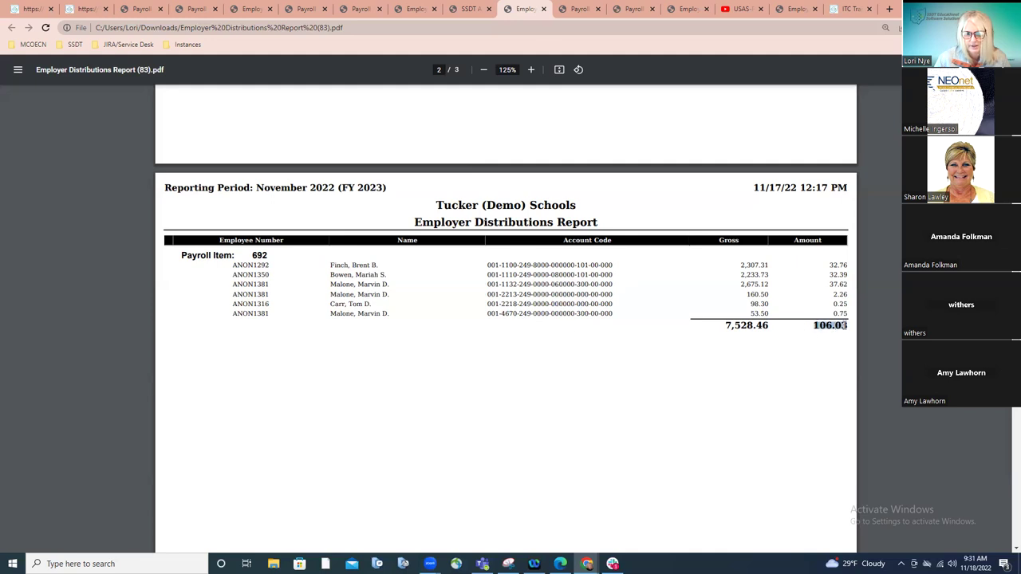
pyautogui.click(365, 15)
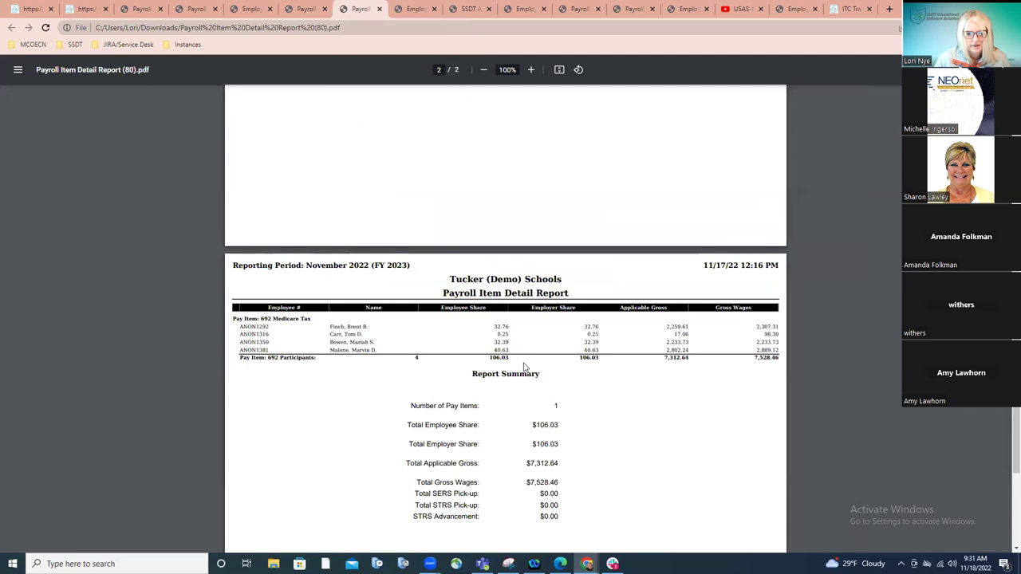
pyautogui.click(525, 12)
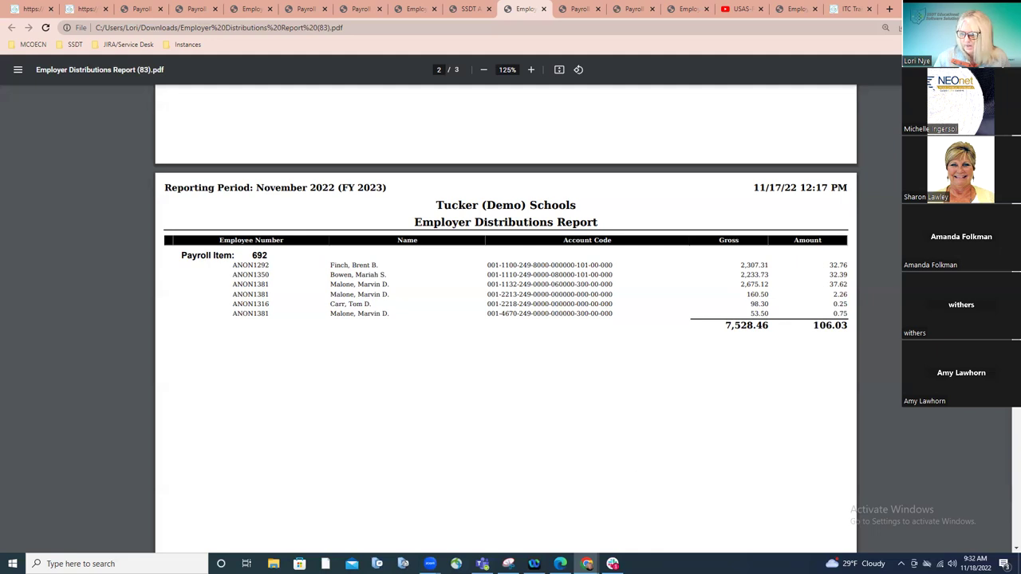
pyautogui.moveTo(561, 564)
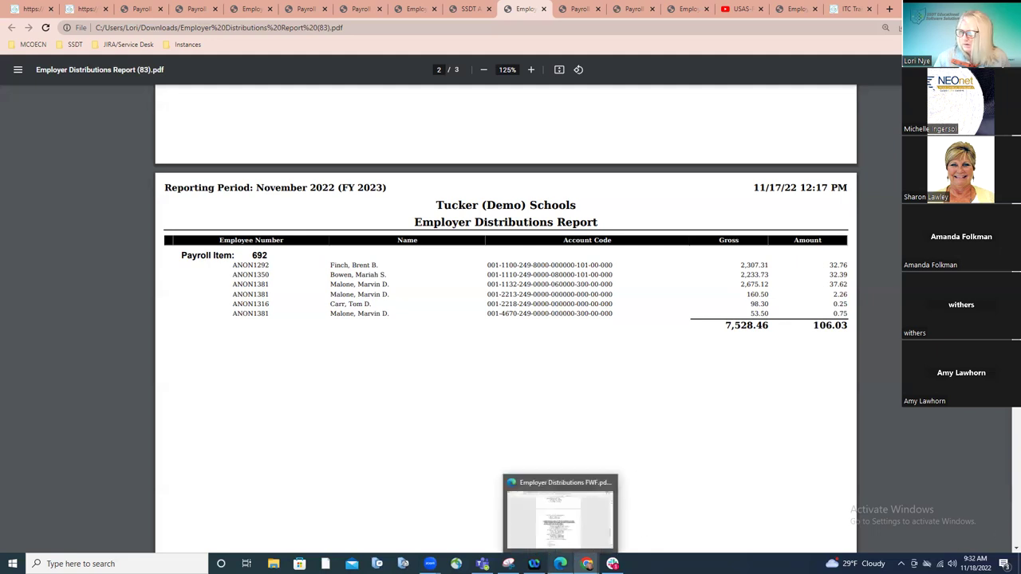
# Step: Switch to Employer Distributions FWF.pdf and review Example 4's account mapping and percentage calculations against Example 3
pyautogui.click(561, 515)
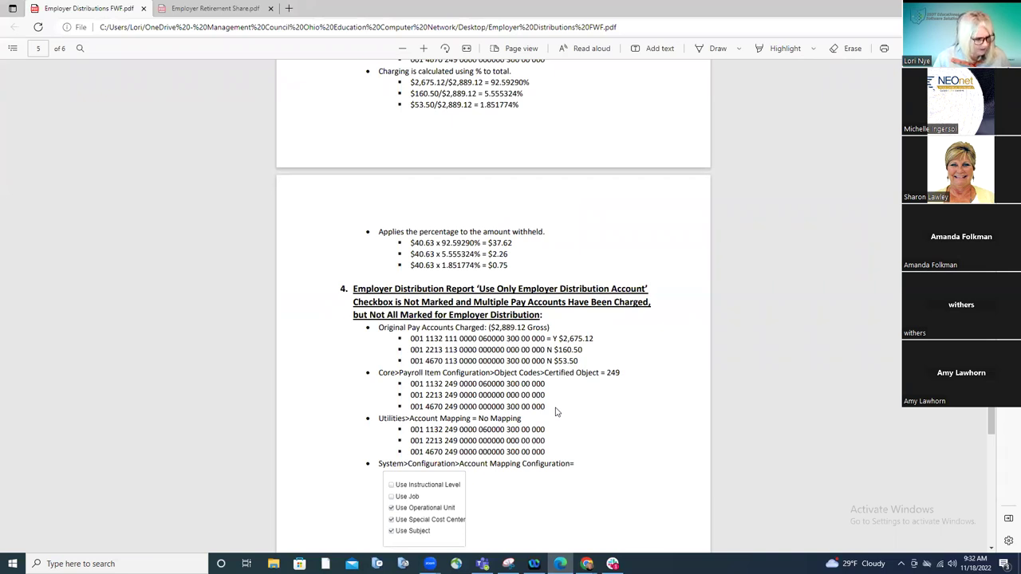
pyautogui.scroll(-3, 556, 411)
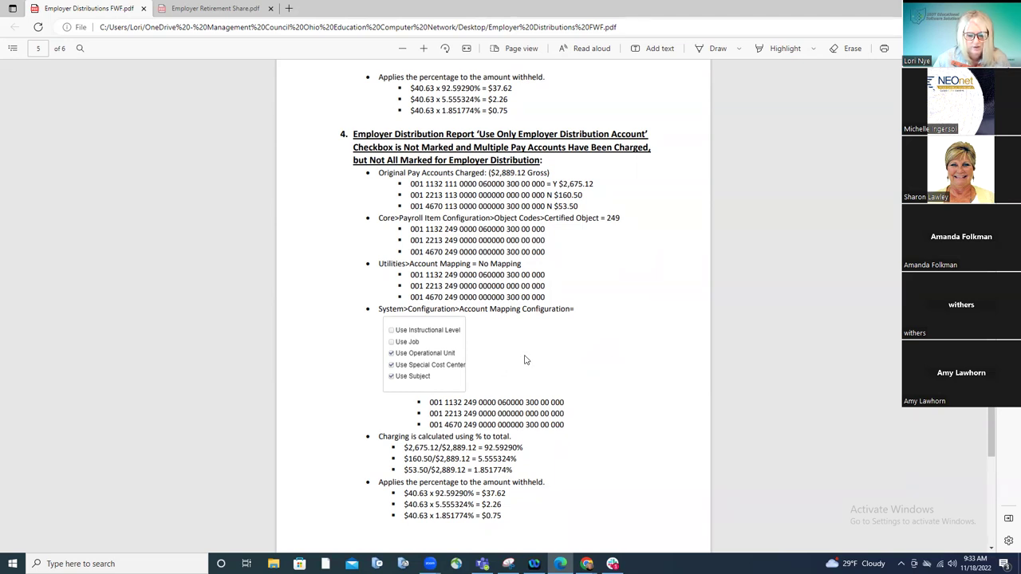
pyautogui.scroll(-5, 525, 360)
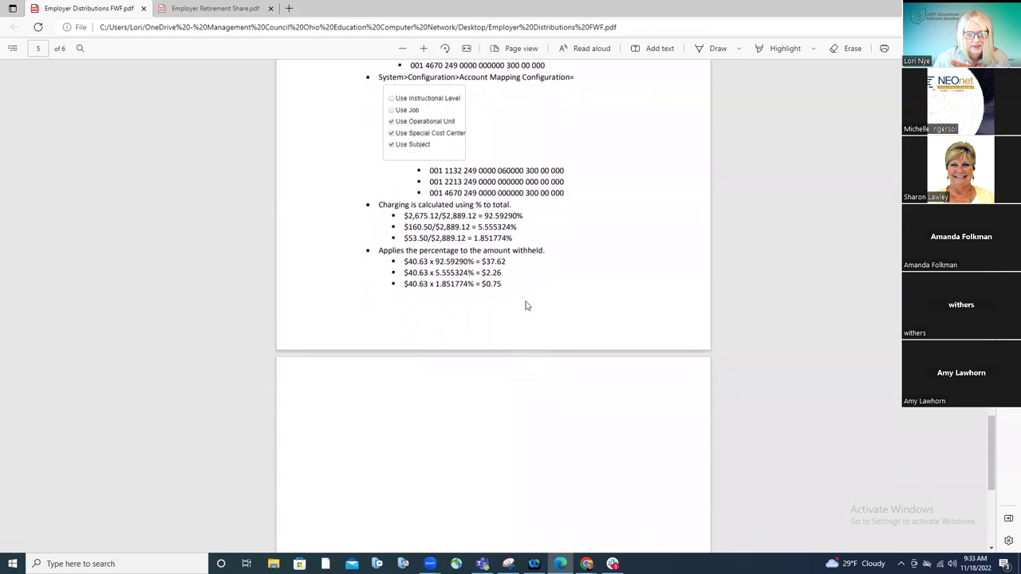
pyautogui.scroll(2, 518, 281)
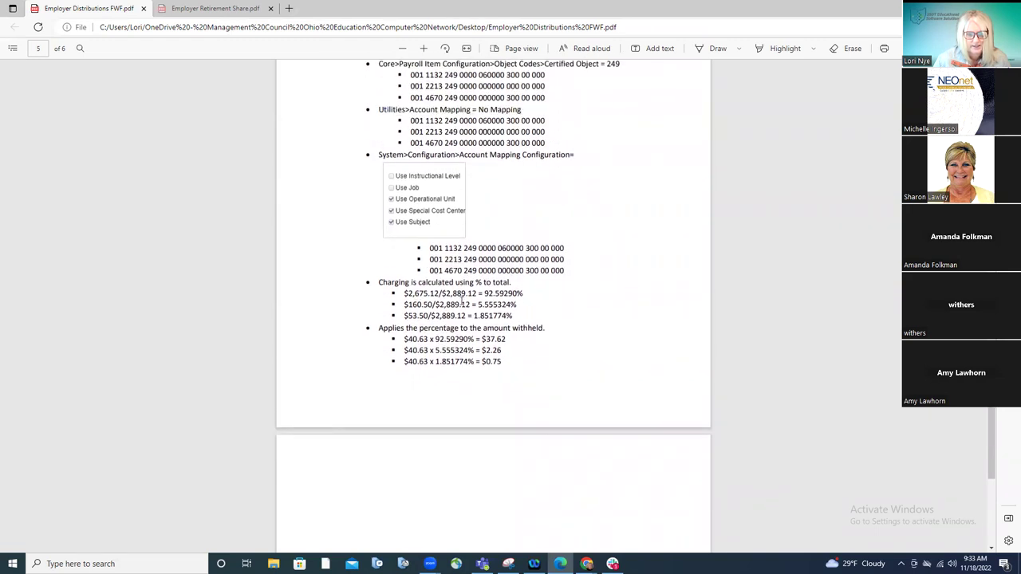
pyautogui.scroll(2, 456, 295)
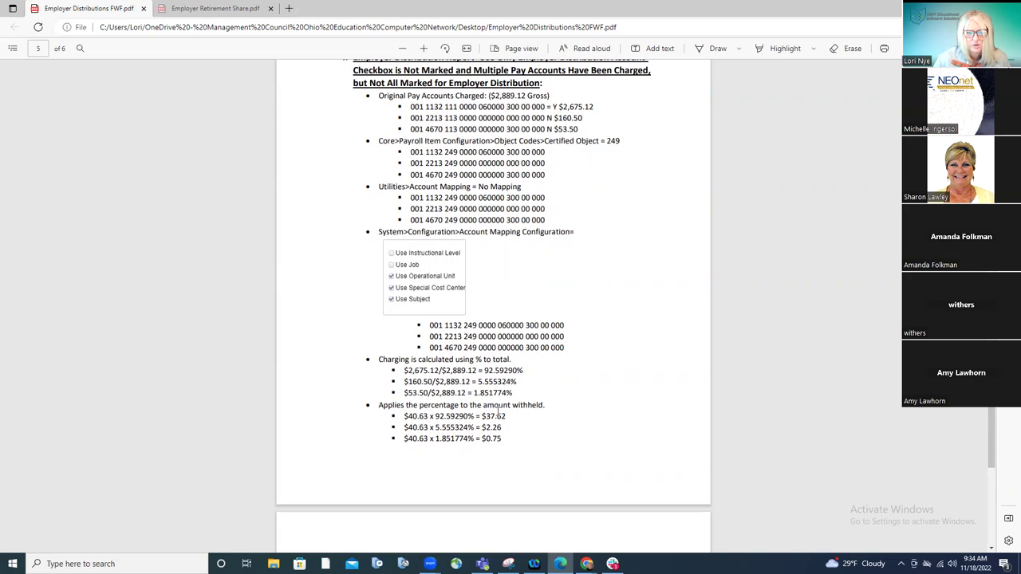
pyautogui.scroll(6, 497, 412)
pyautogui.scroll(1, 497, 412)
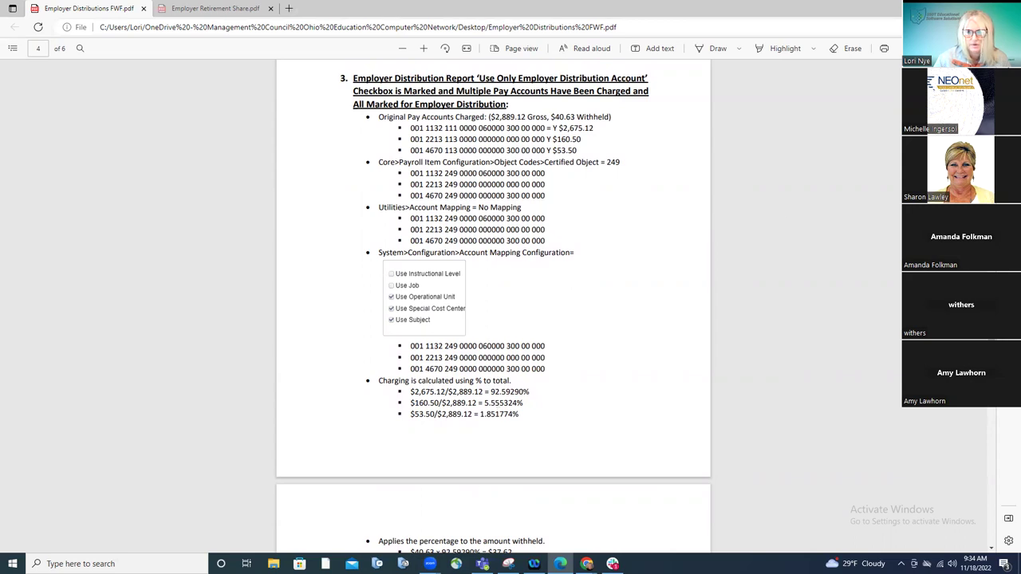
# Step: Return to the browser reports and go through the Example 3 Payroll Report to the Medicare Tax 692 board share in the Pay Item Totals
pyautogui.hotkey('alt', 'Tab')
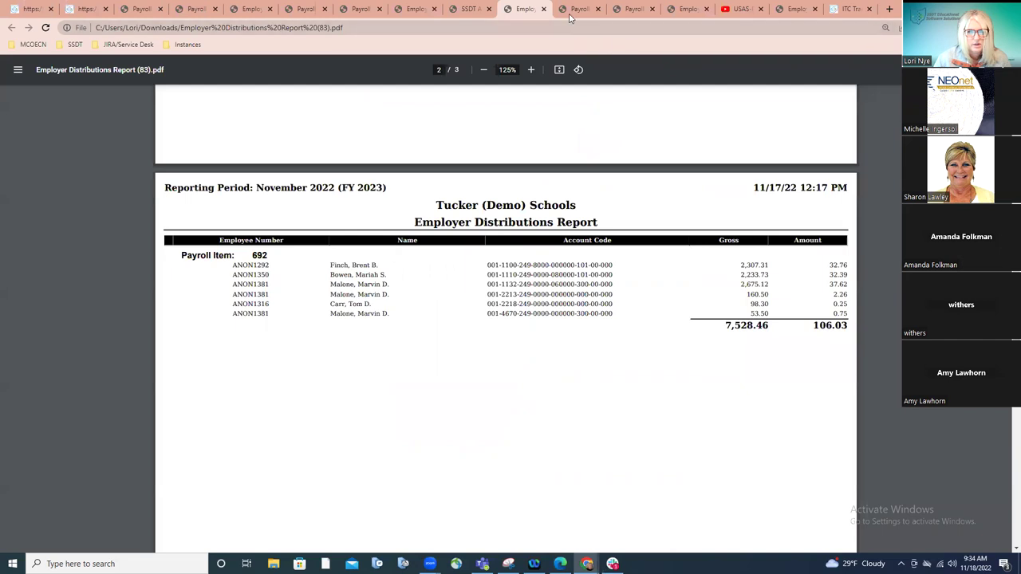
pyautogui.click(571, 13)
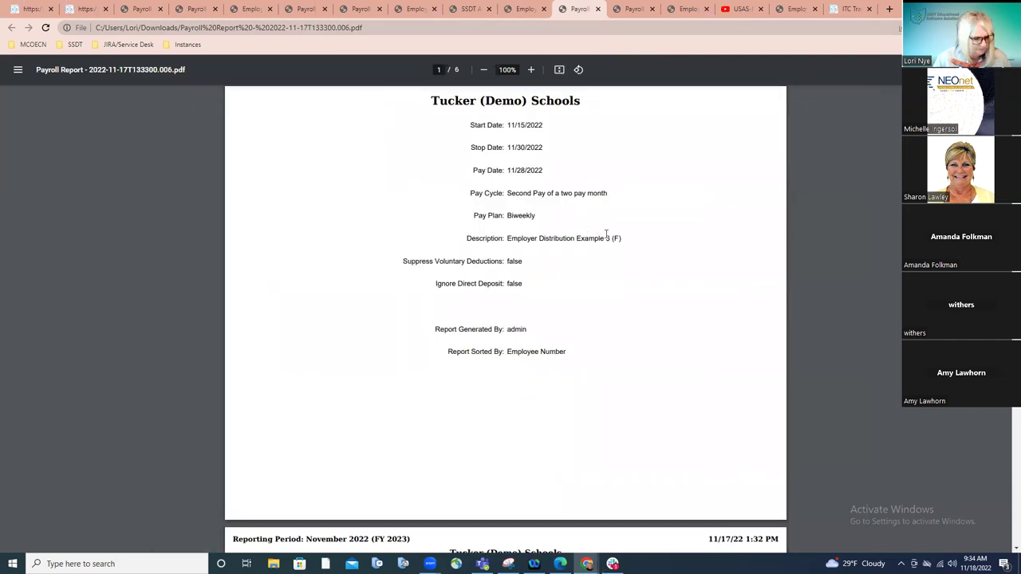
pyautogui.scroll(-4, 607, 233)
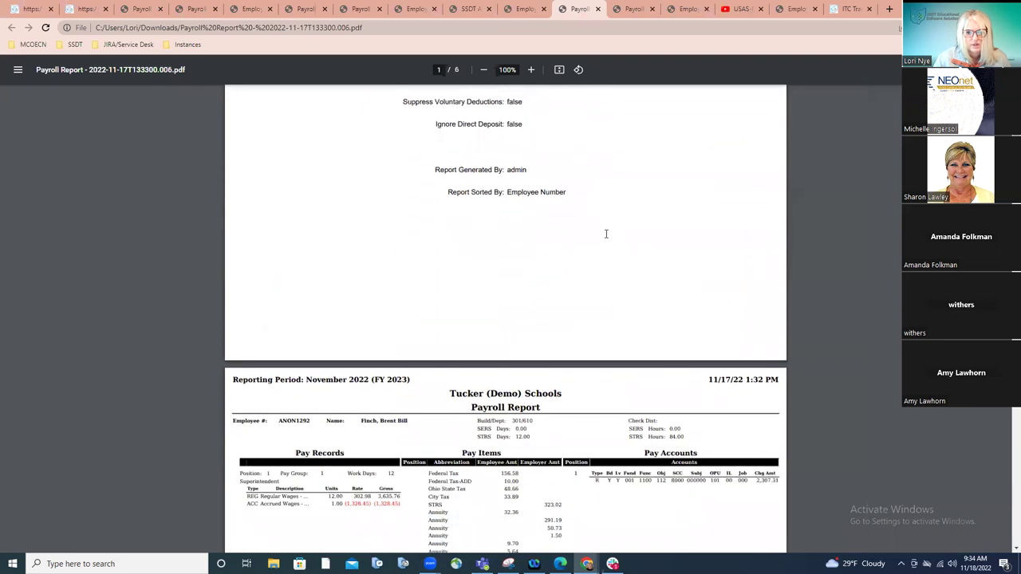
pyautogui.scroll(-20, 764, 221)
pyautogui.scroll(-5, 505, 319)
pyautogui.scroll(-4, 543, 381)
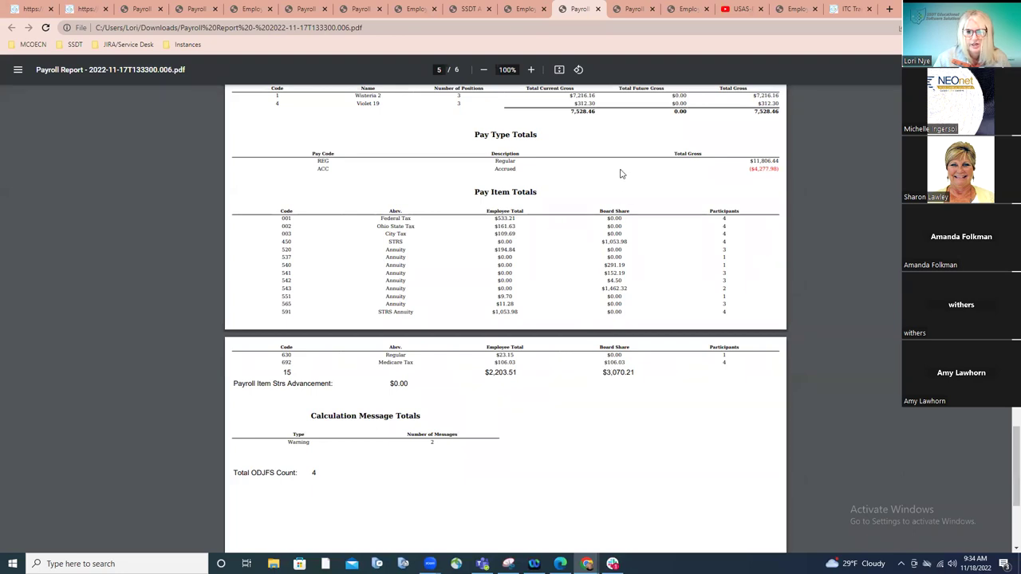
# Step: Compare the item 692 employer share in Payroll Item Detail Report (82) with the options and amounts in Employer Distributions Report (85)
pyautogui.click(635, 14)
pyautogui.scroll(-4, 572, 352)
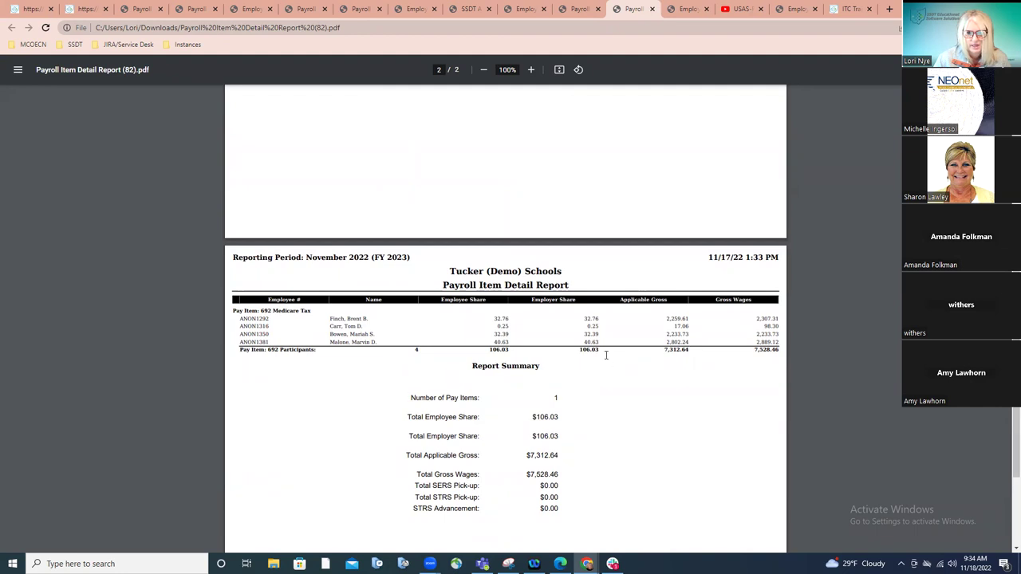
pyautogui.click(684, 11)
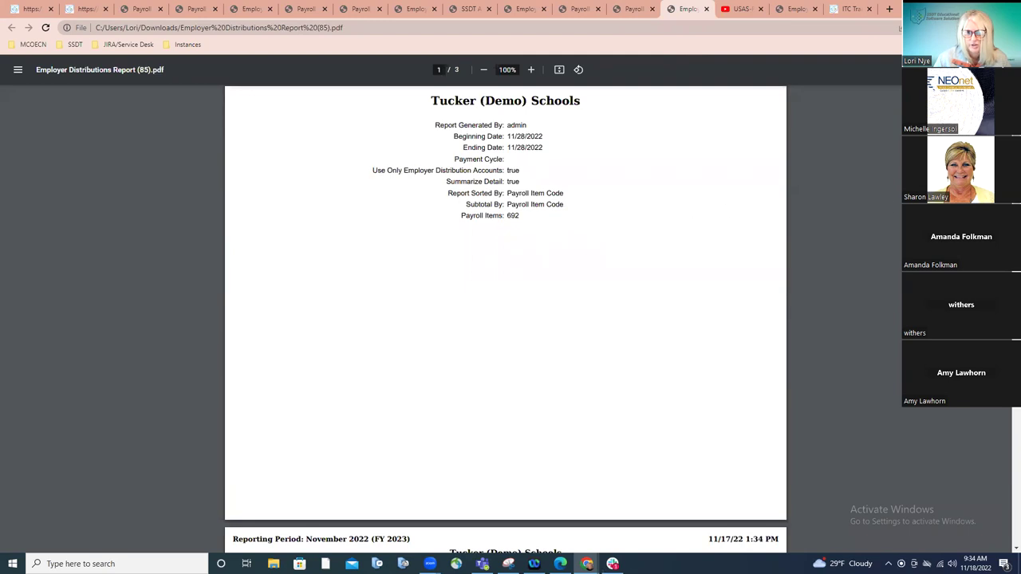
pyautogui.scroll(-5, 859, 285)
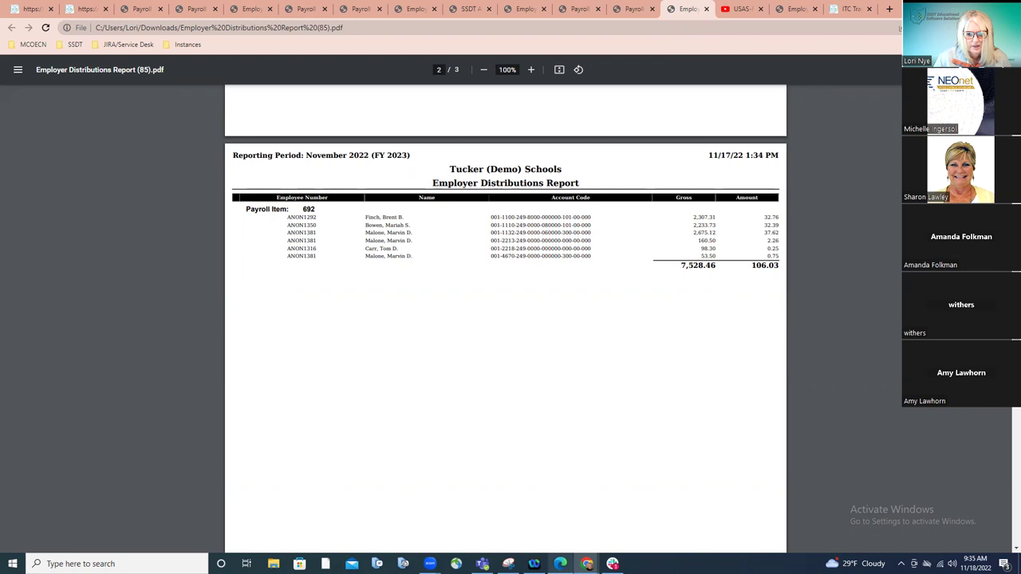
# Step: Switch back to Employer Distributions FWF.pdf and recheck Example 4's charged accounts and percentage calculations
pyautogui.click(561, 564)
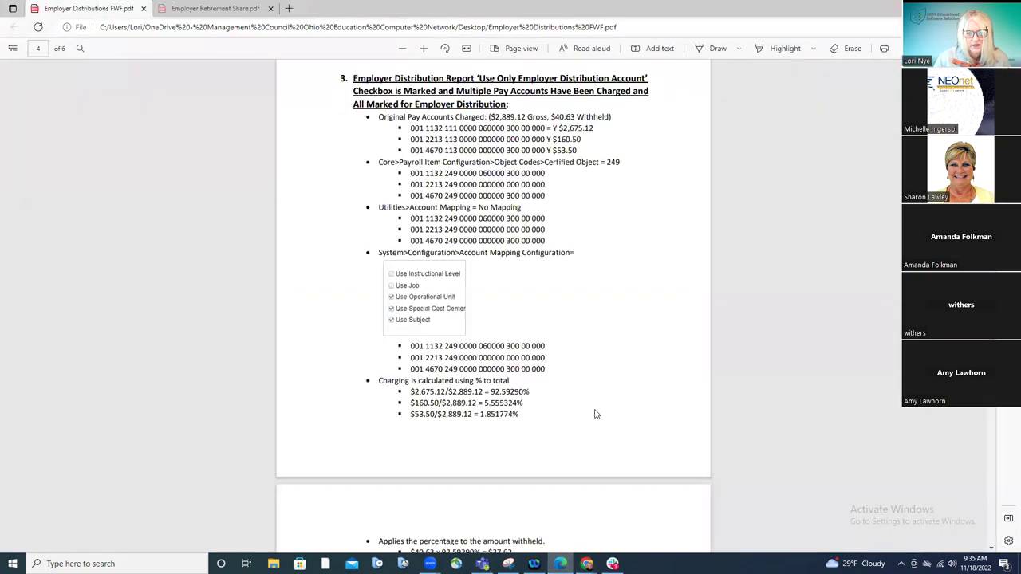
pyautogui.scroll(-5, 594, 414)
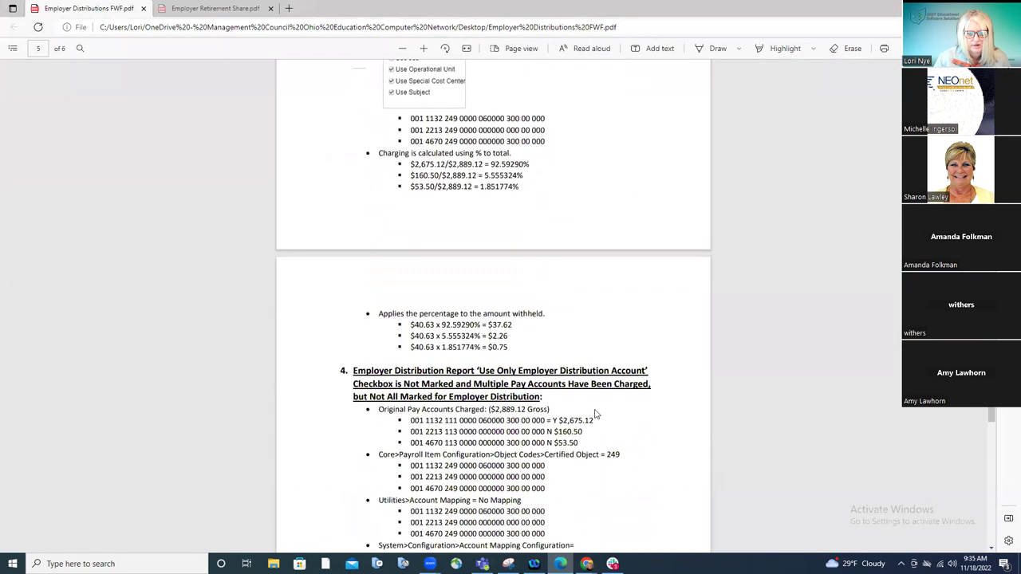
pyautogui.scroll(-3, 594, 415)
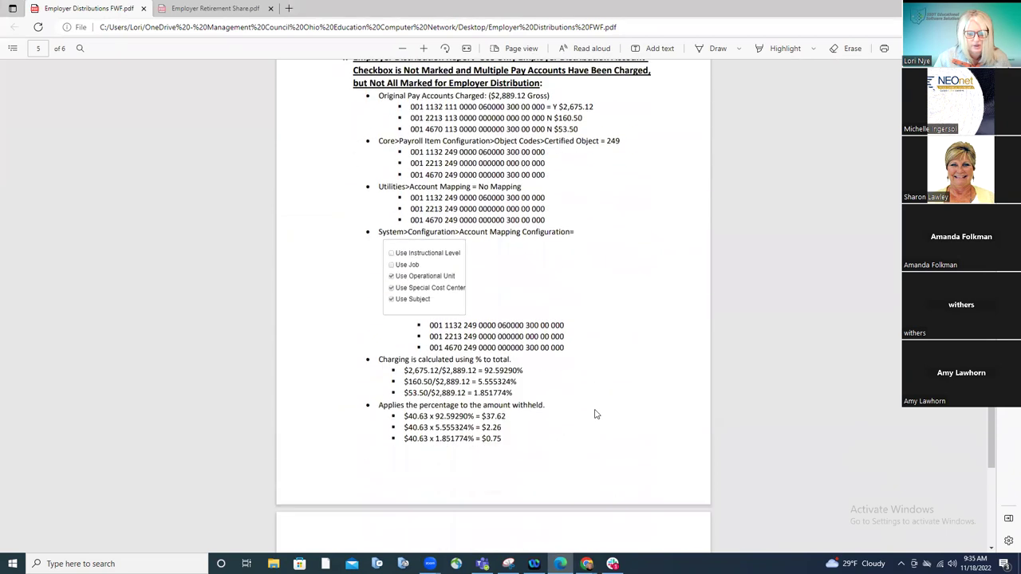
pyautogui.scroll(3, 594, 414)
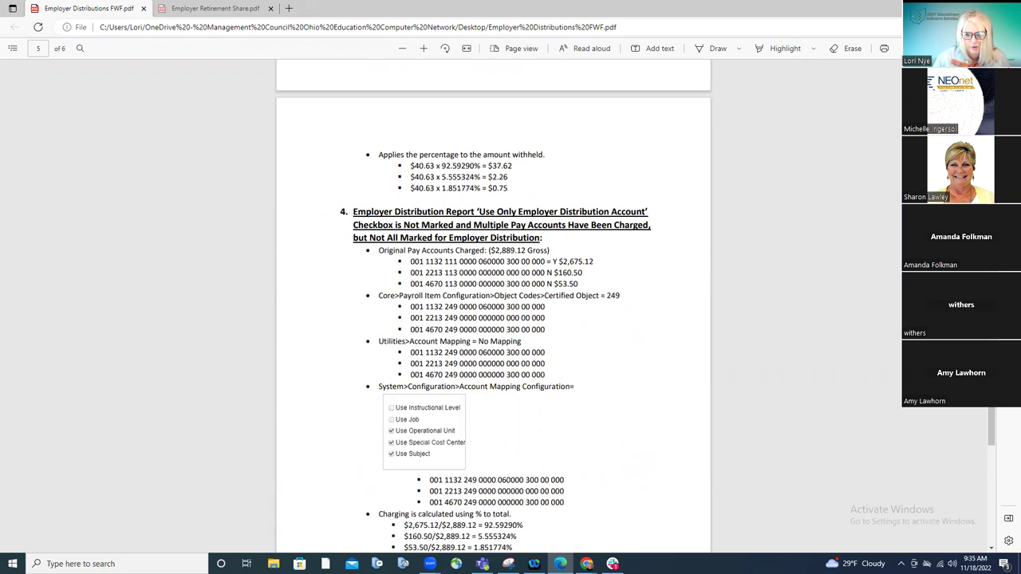
# Step: Review the rules for the 'Use Only Employer Distribution Account' checkbox being marked and not marked, from the document's beginning through to Example 1
pyautogui.scroll(10, 772, 152)
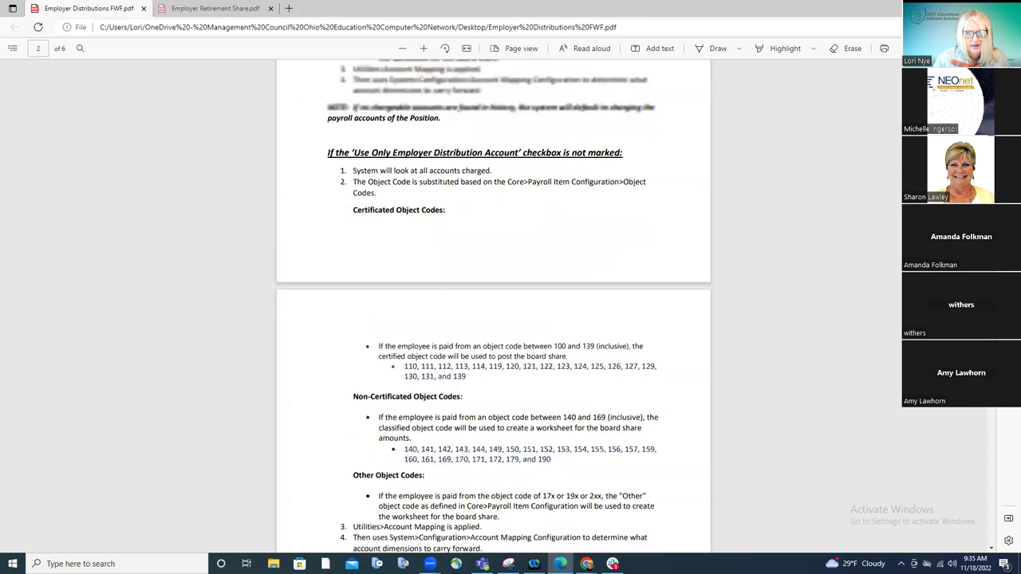
pyautogui.scroll(2, 599, 232)
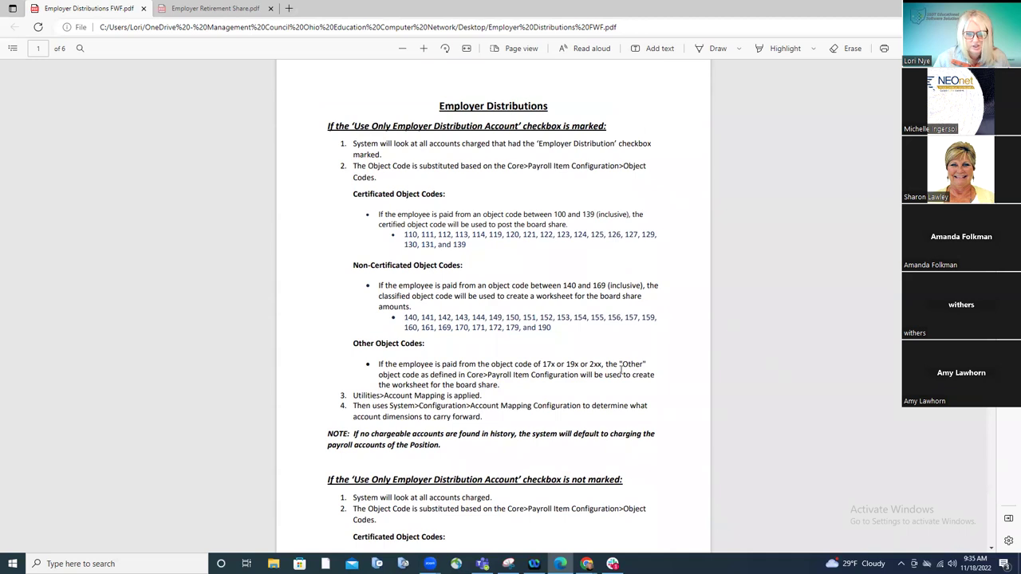
pyautogui.scroll(-2, 622, 369)
pyautogui.scroll(-2, 621, 369)
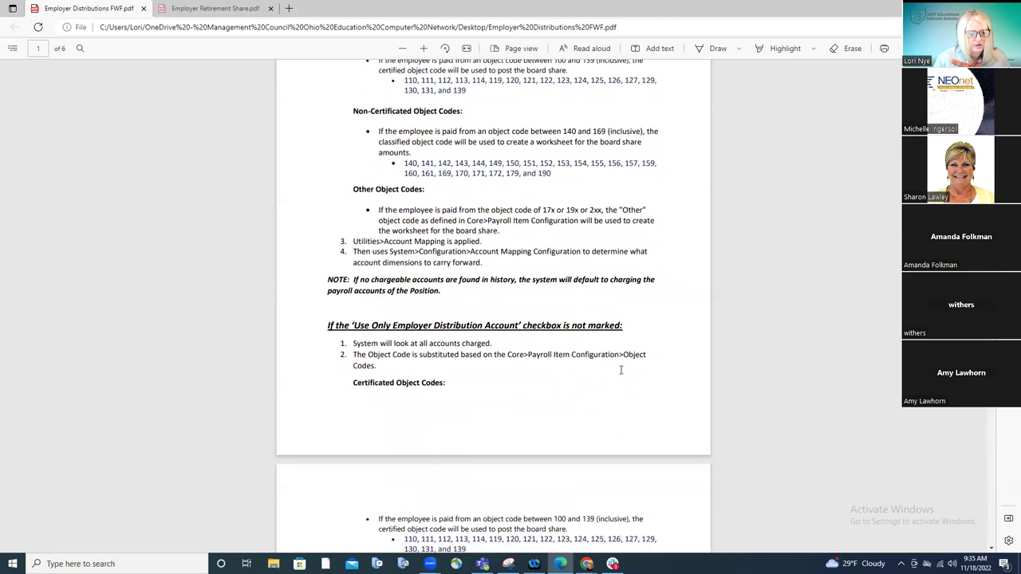
pyautogui.scroll(-2, 622, 369)
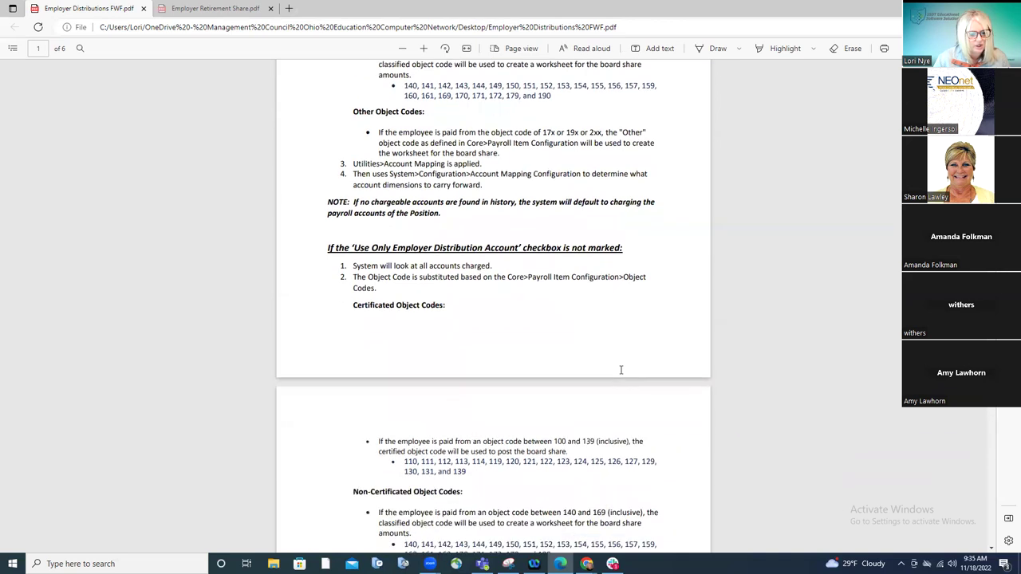
pyautogui.scroll(-2, 621, 370)
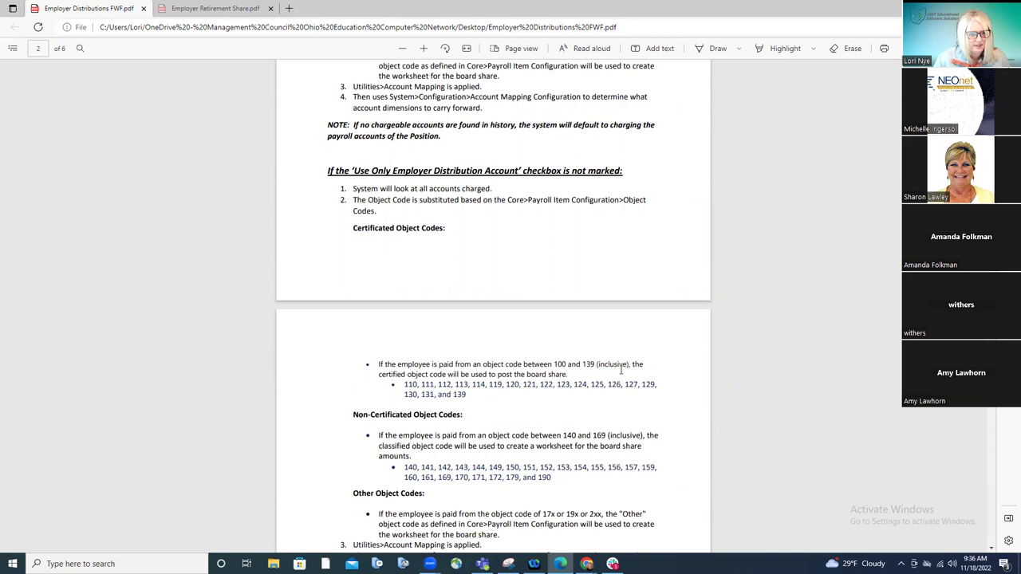
pyautogui.scroll(-2, 621, 370)
pyautogui.scroll(-12, 620, 369)
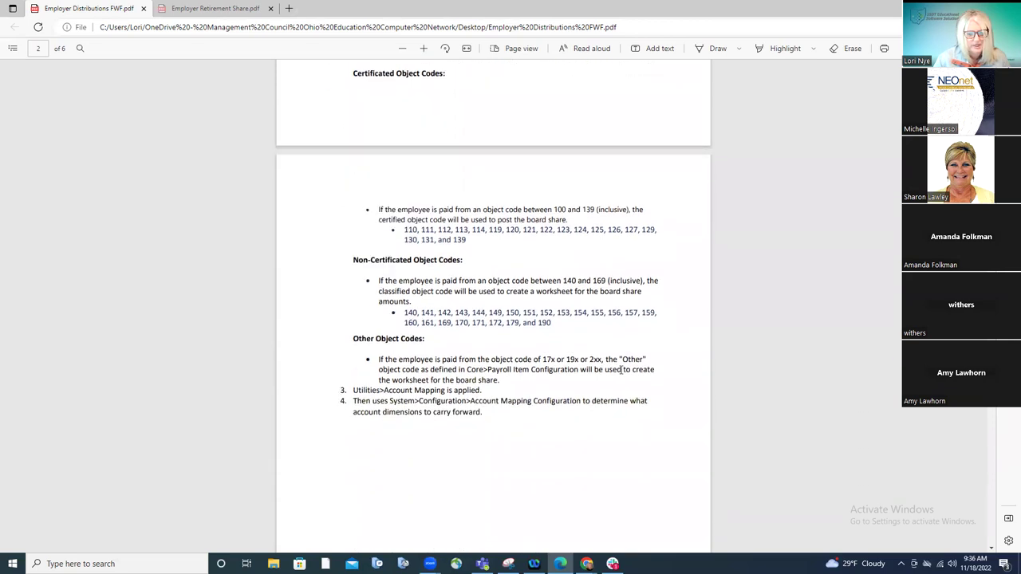
pyautogui.scroll(-2, 621, 369)
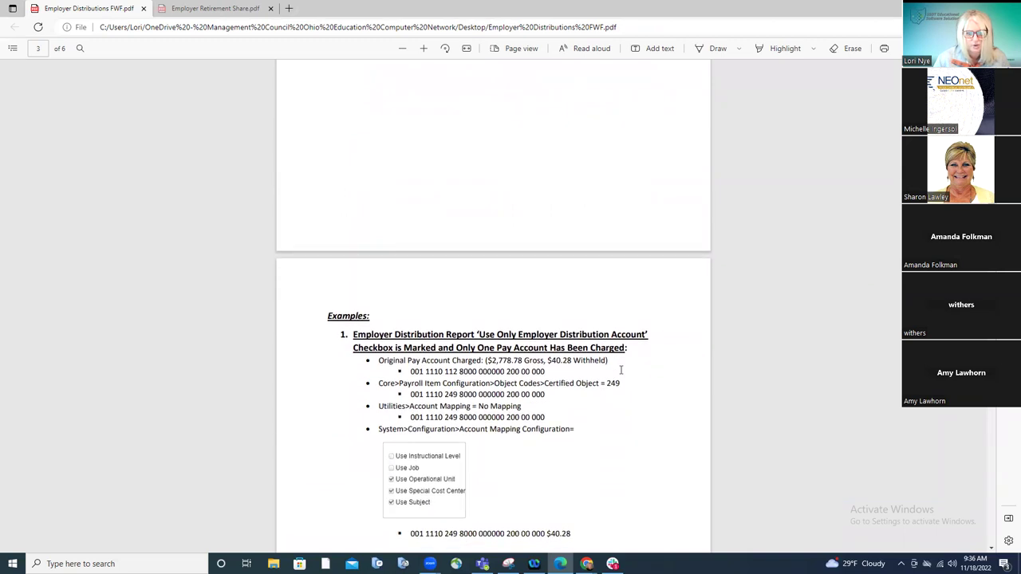
pyautogui.scroll(-2, 621, 369)
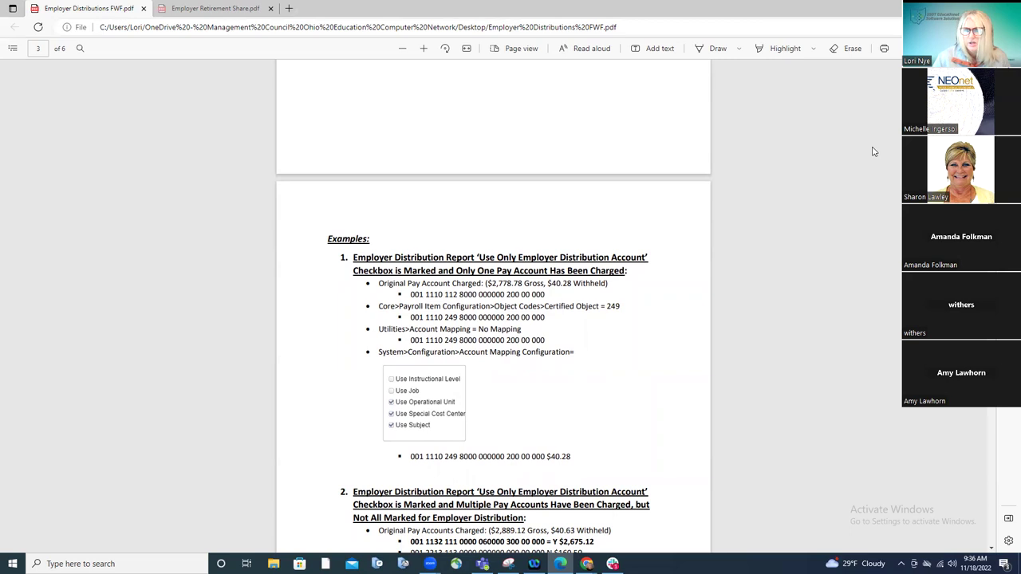
# Step: Switch to the USPS application in the browser and open the USAS Employer Distributions Submission page
pyautogui.hotkey('alt', 'Tab')
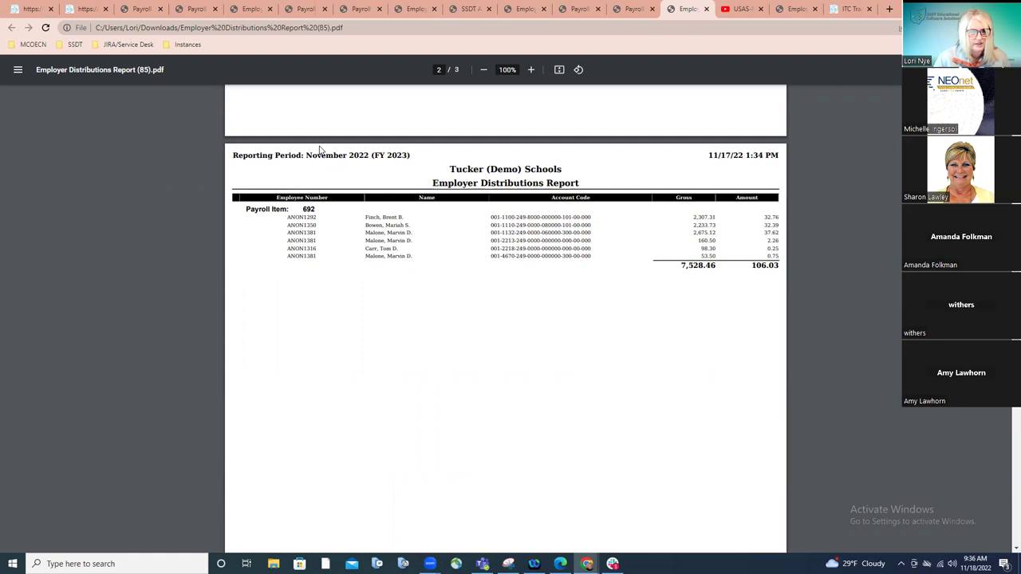
pyautogui.click(28, 10)
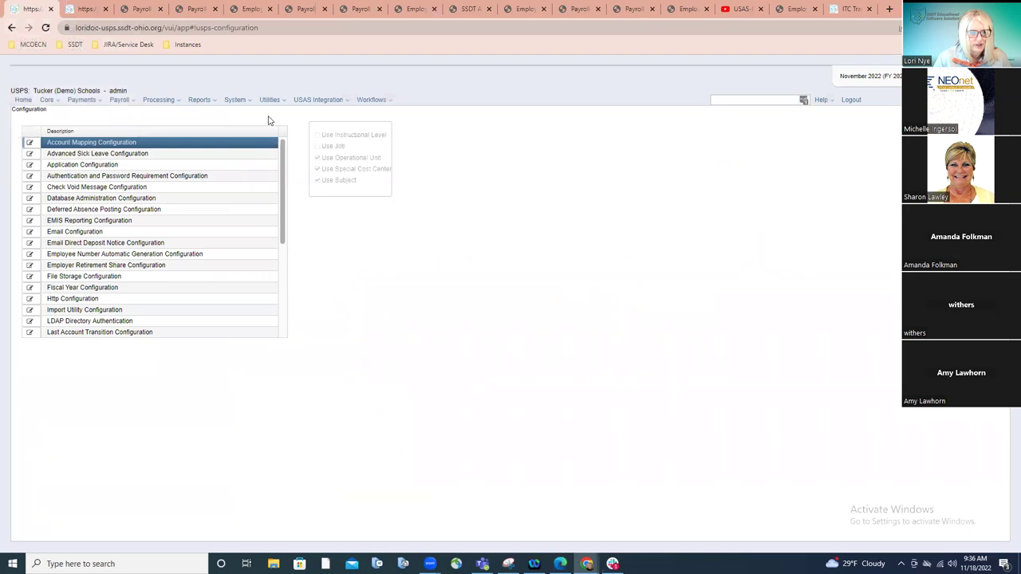
pyautogui.click(305, 105)
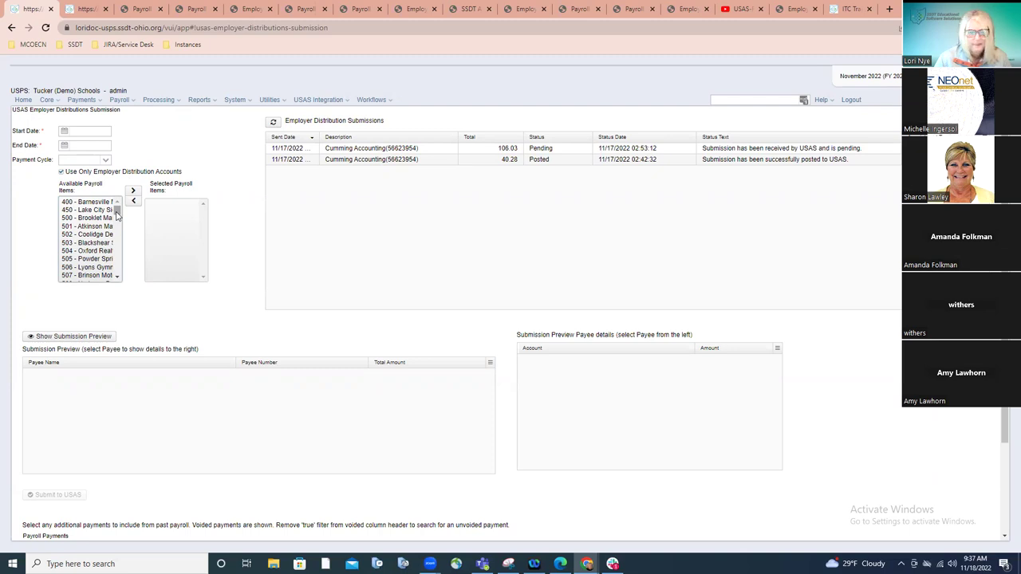
# Step: Set both the start date and the end date of the employer distributions submission to 11/30/22
pyautogui.click(100, 134)
pyautogui.write('13022')
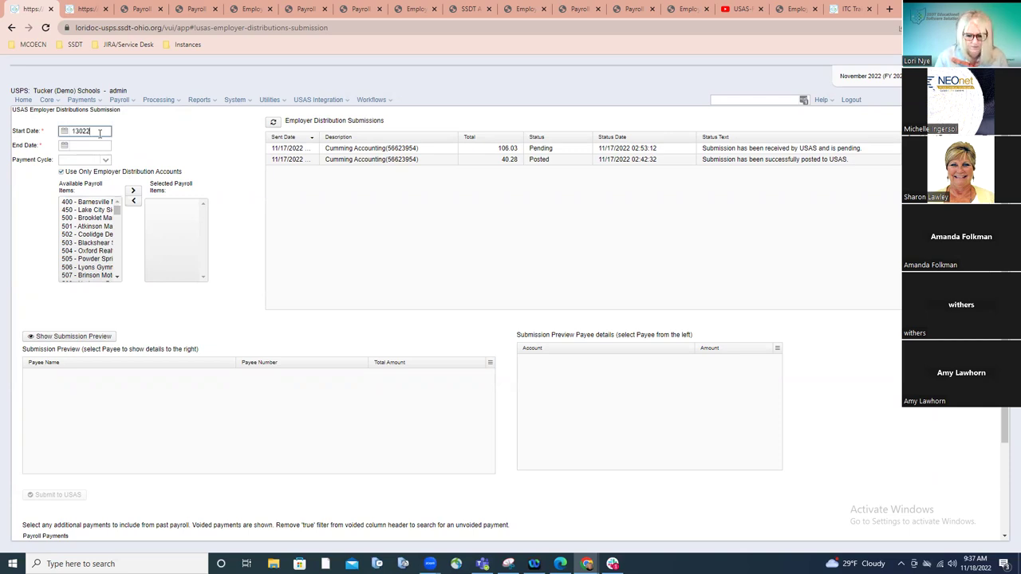
pyautogui.press('BackSpace')
pyautogui.press('BackSpace')
pyautogui.press('BackSpace')
pyautogui.press('BackSpace')
pyautogui.press('BackSpace')
pyautogui.write('11/30/22')
pyautogui.press('Tab')
pyautogui.write('113022')
# Step: Add payroll item 692 to the selected items, generate the submission preview and dismiss the resulting message
pyautogui.moveTo(116, 210); pyautogui.dragTo(109, 275)
pyautogui.doubleClick(109, 275)
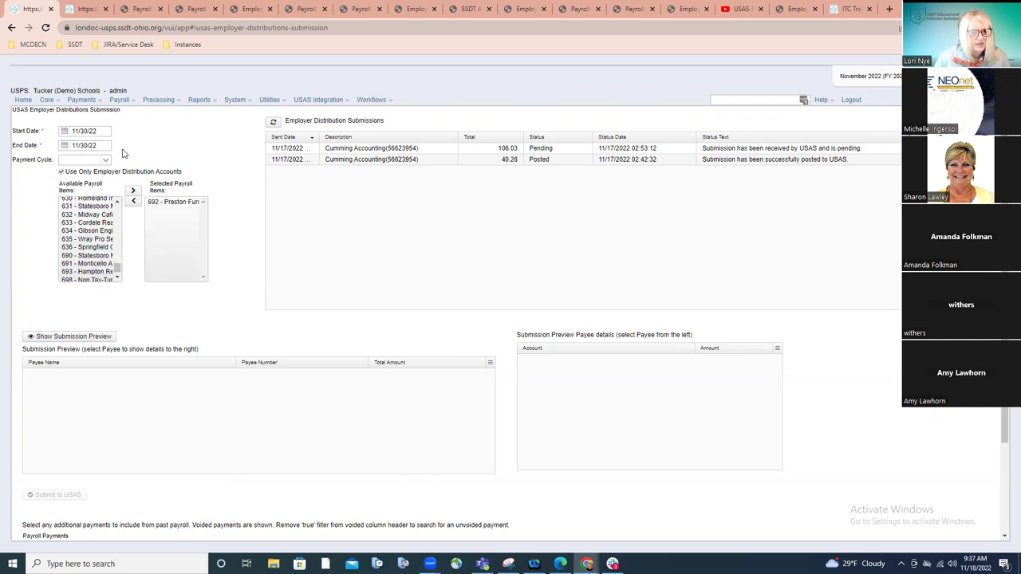
pyautogui.click(83, 339)
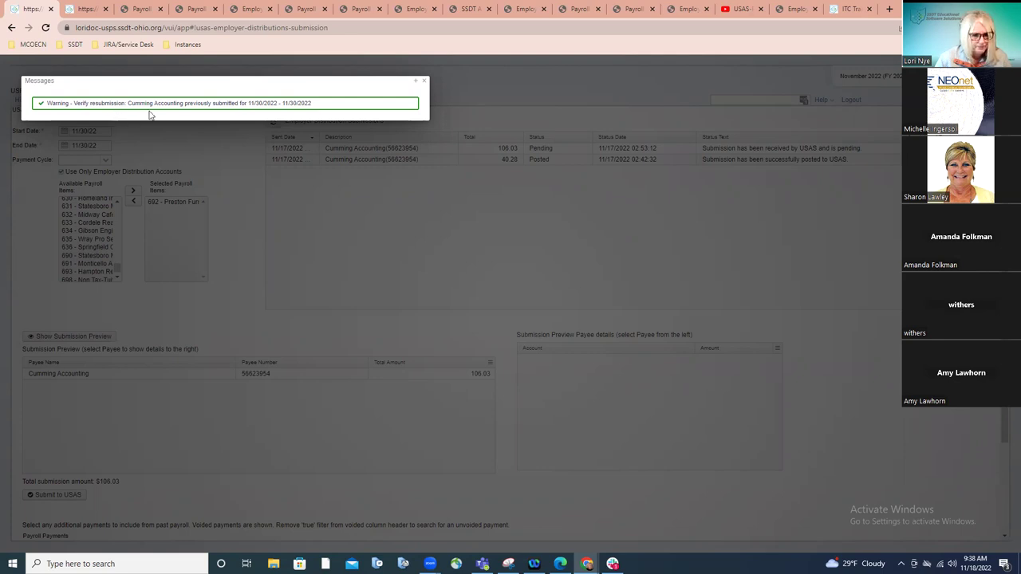
pyautogui.click(423, 81)
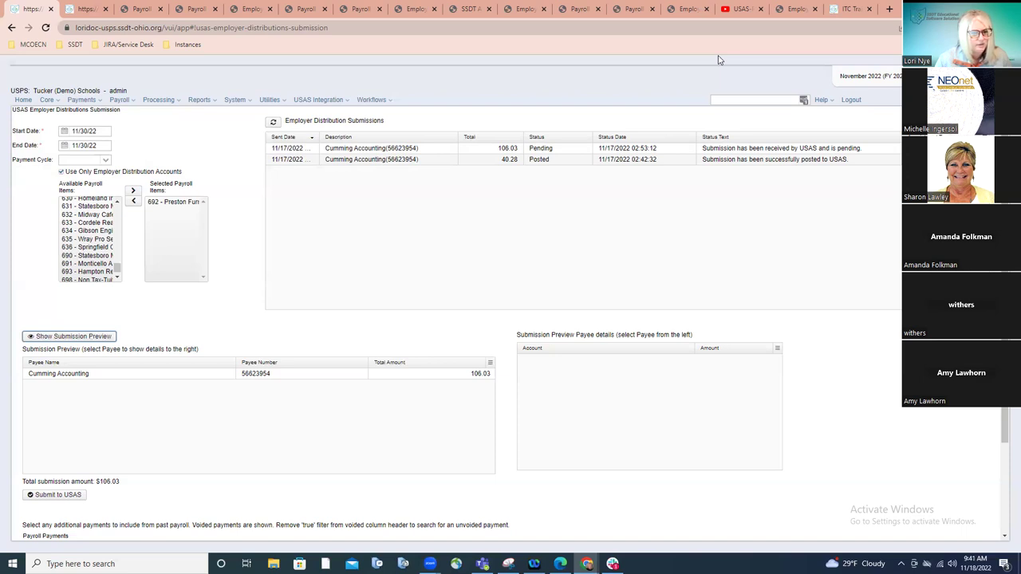
# Step: Open the USAS-R Intermediate 2022 video on YouTube, play the part on pending employer distribution transactions and pause it
pyautogui.click(741, 16)
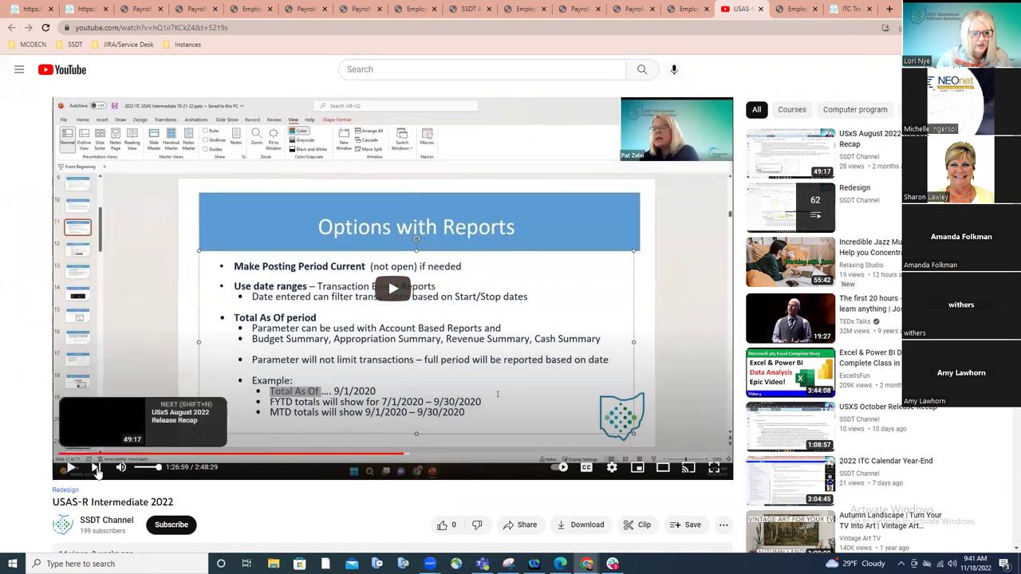
pyautogui.click(71, 468)
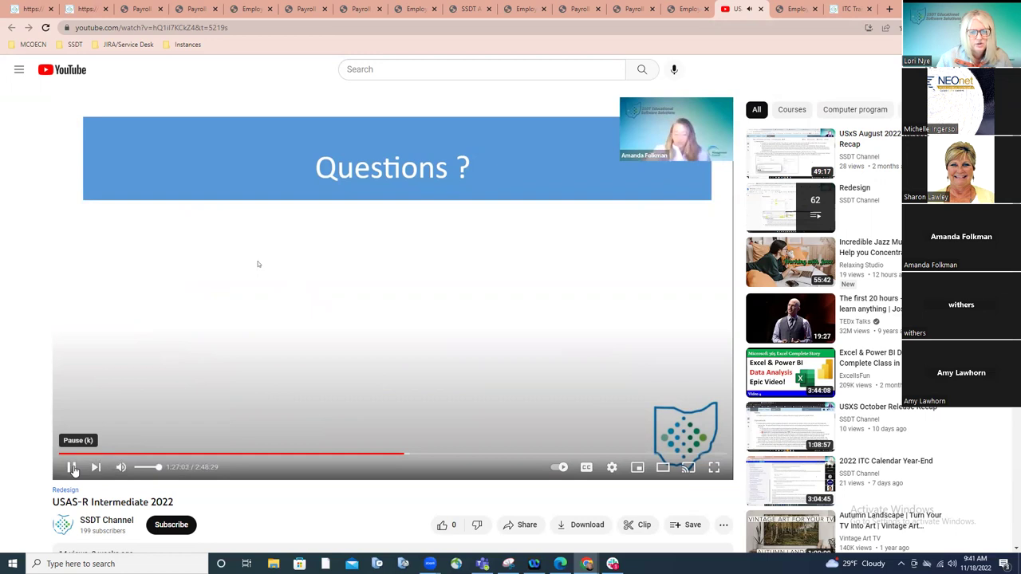
pyautogui.click(71, 467)
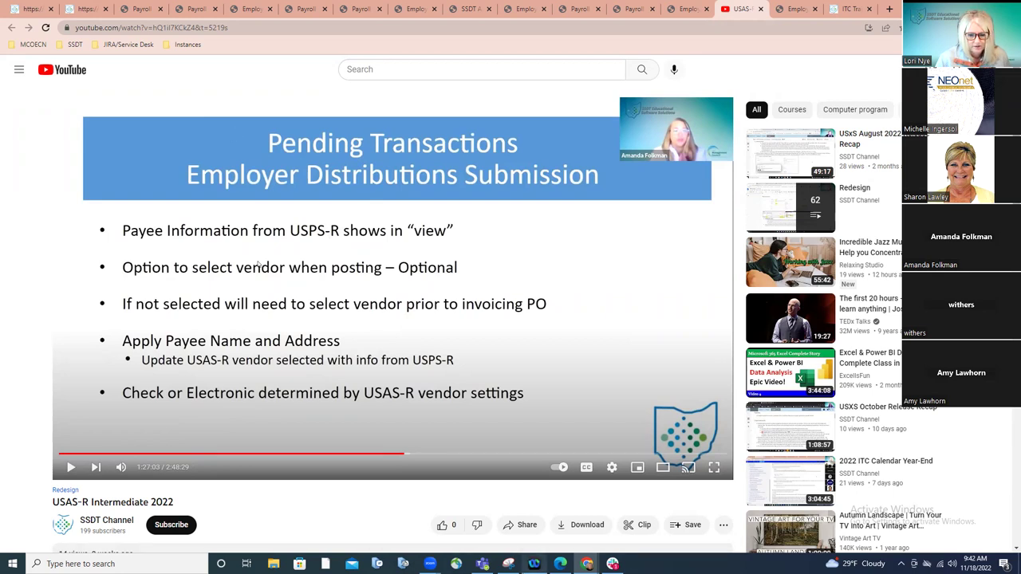
# Step: Switch to Microsoft Edge and open the Employer Retirement Share PDF
pyautogui.moveTo(561, 564)
pyautogui.click(543, 514)
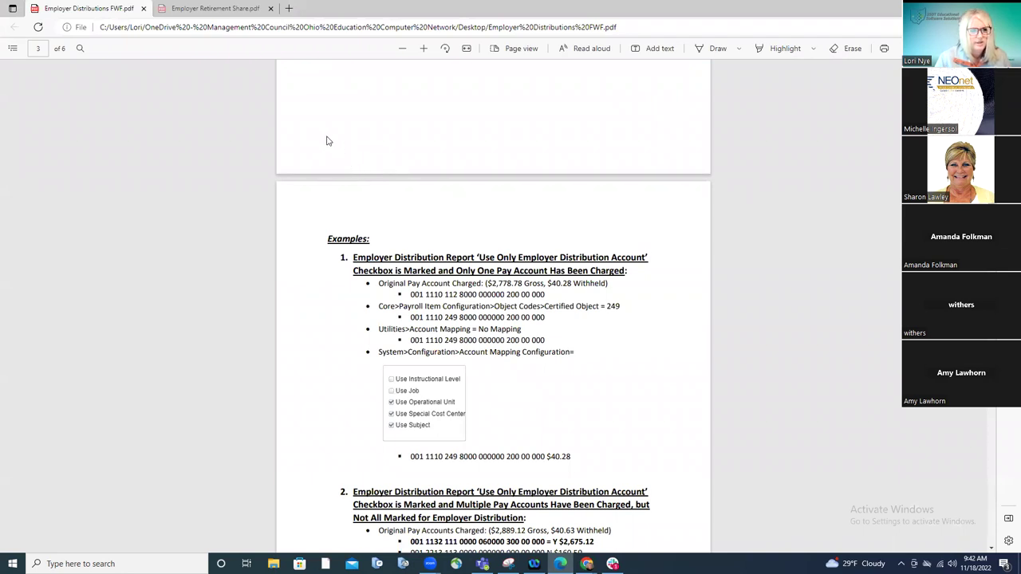
pyautogui.click(229, 10)
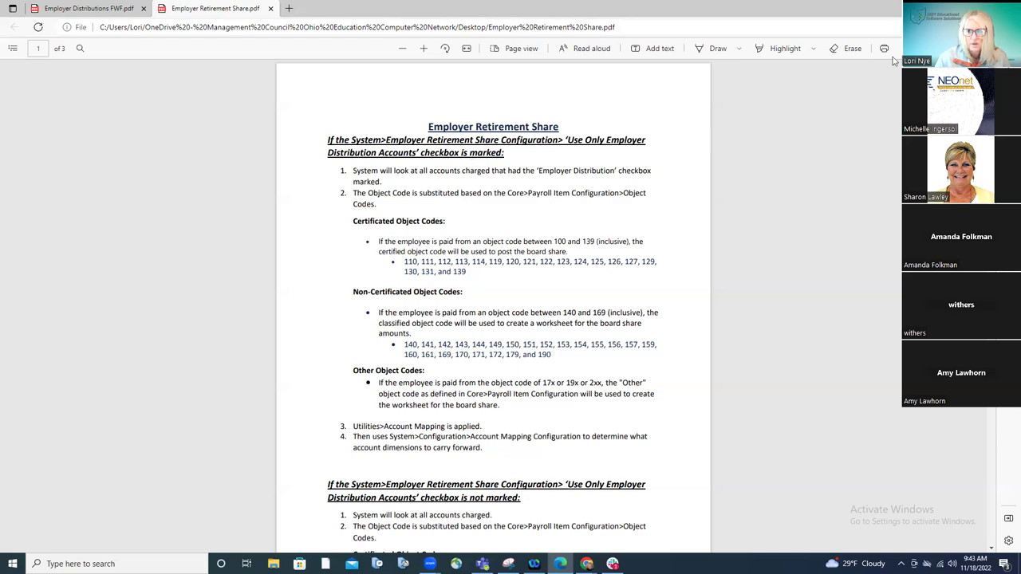
# Step: Switch back to the USPS application in Chrome and open the Employer Retirement Share Configuration for editing
pyautogui.hotkey('alt', 'Tab')
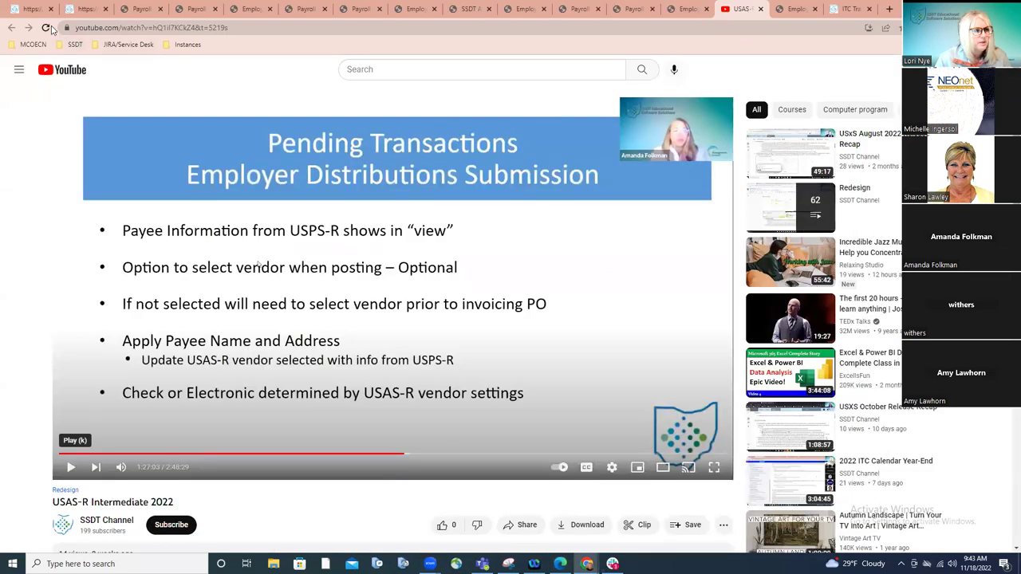
pyautogui.click(35, 9)
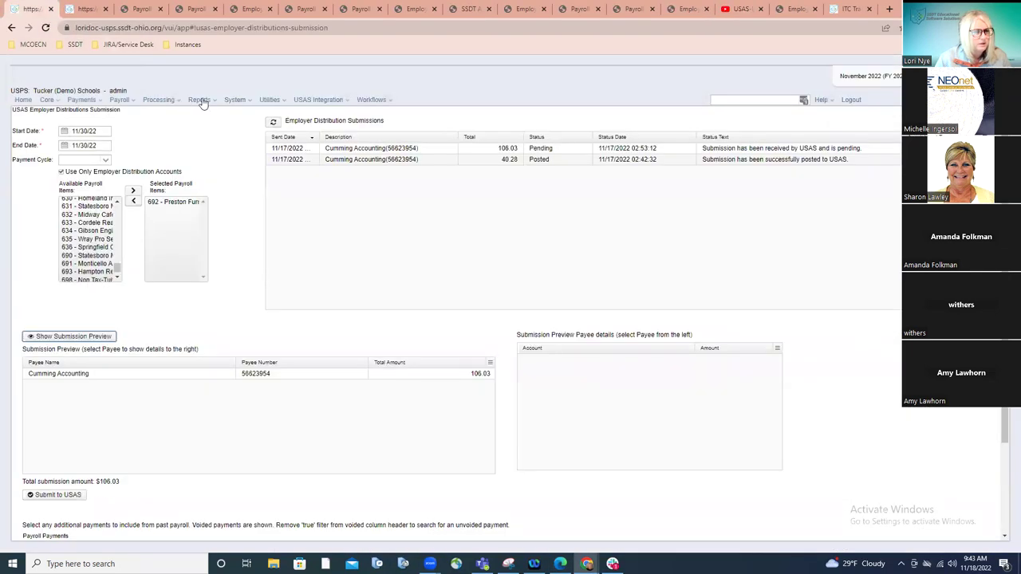
pyautogui.click(236, 101)
pyautogui.click(240, 120)
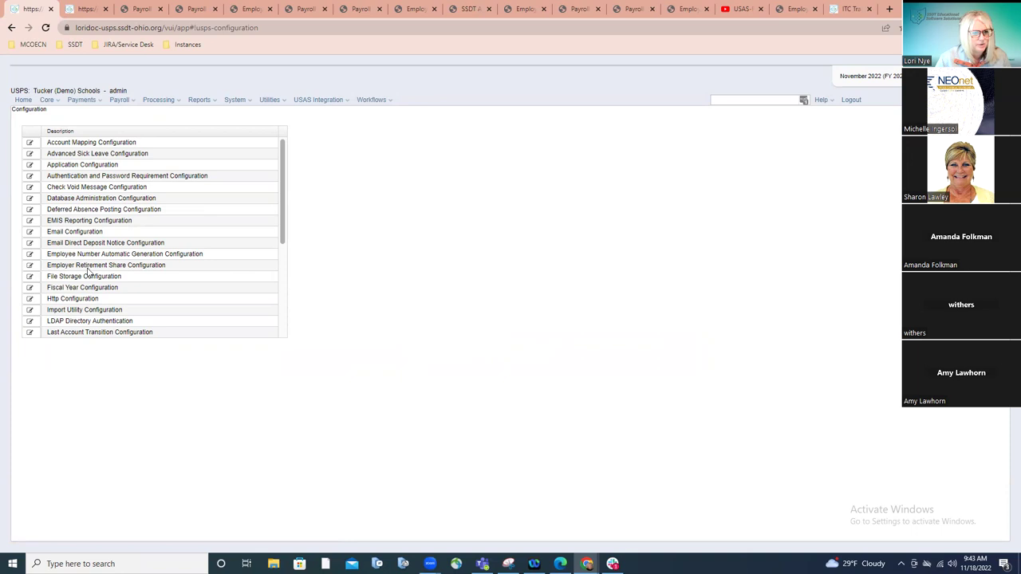
pyautogui.click(30, 266)
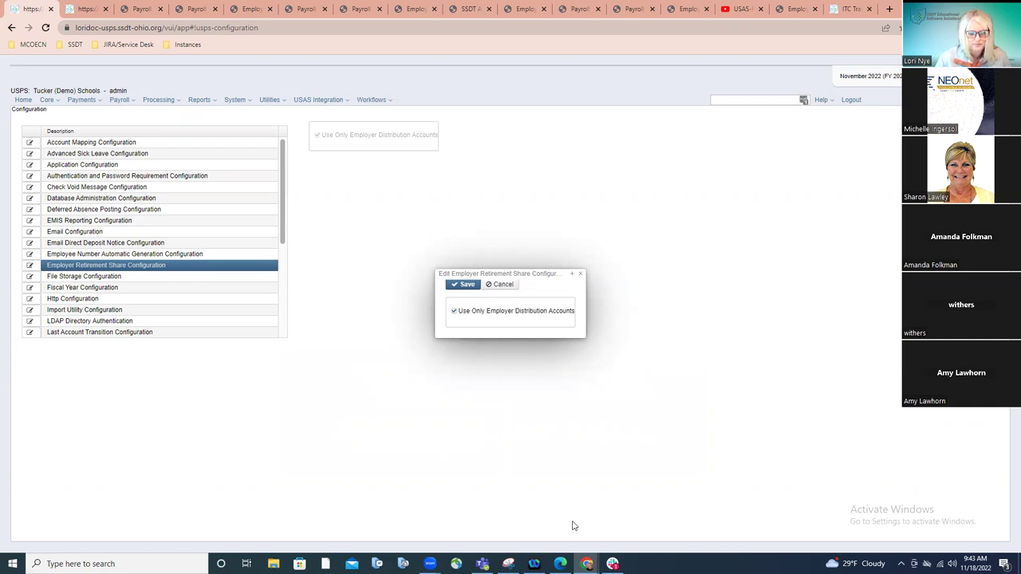
# Step: Return to the Employer Retirement Share PDF and read the account selection rules for the marked and unmarked checkbox, including the notes
pyautogui.click(561, 564)
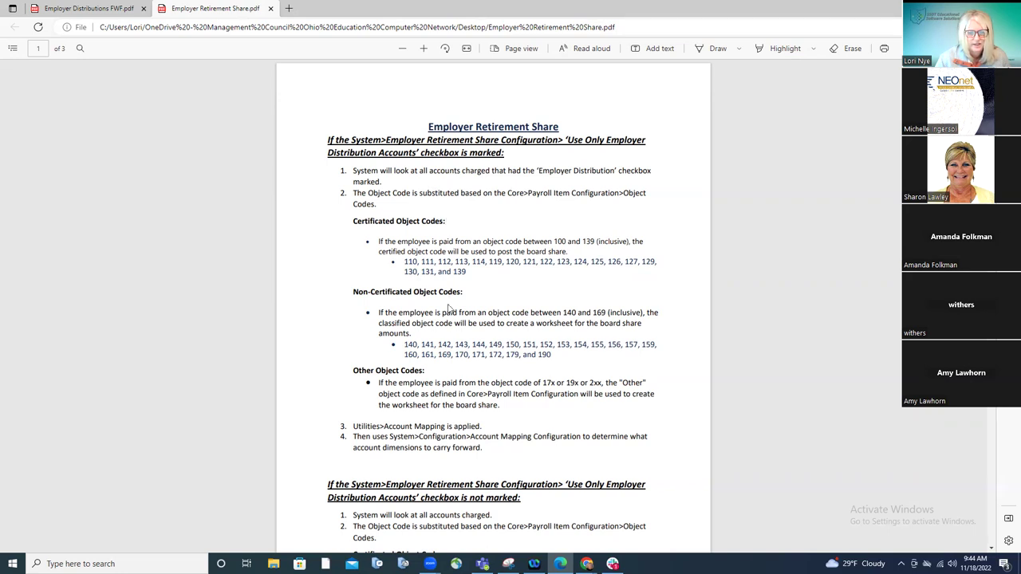
pyautogui.scroll(-1, 450, 378)
pyautogui.scroll(-2, 450, 380)
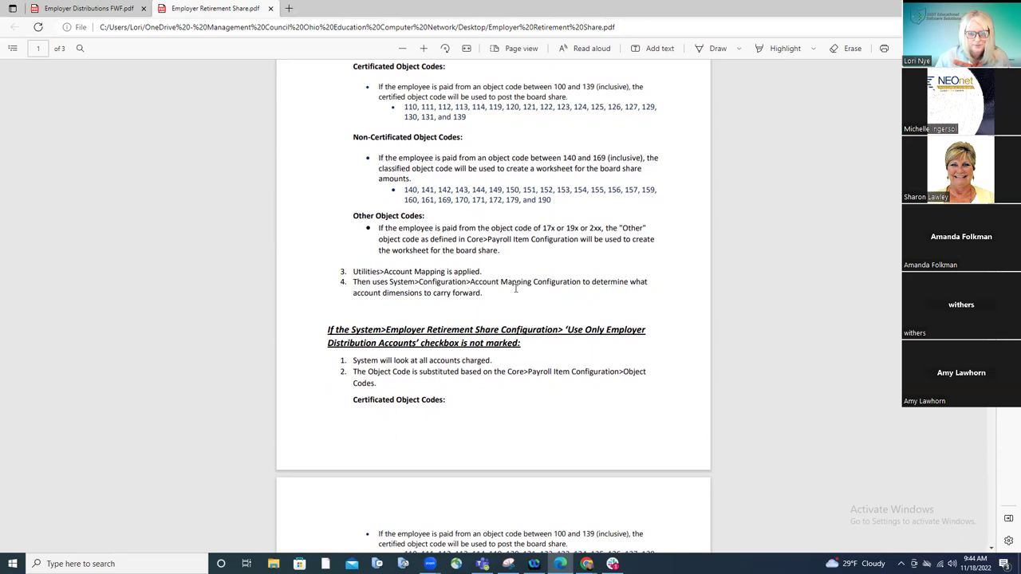
pyautogui.scroll(-5, 516, 288)
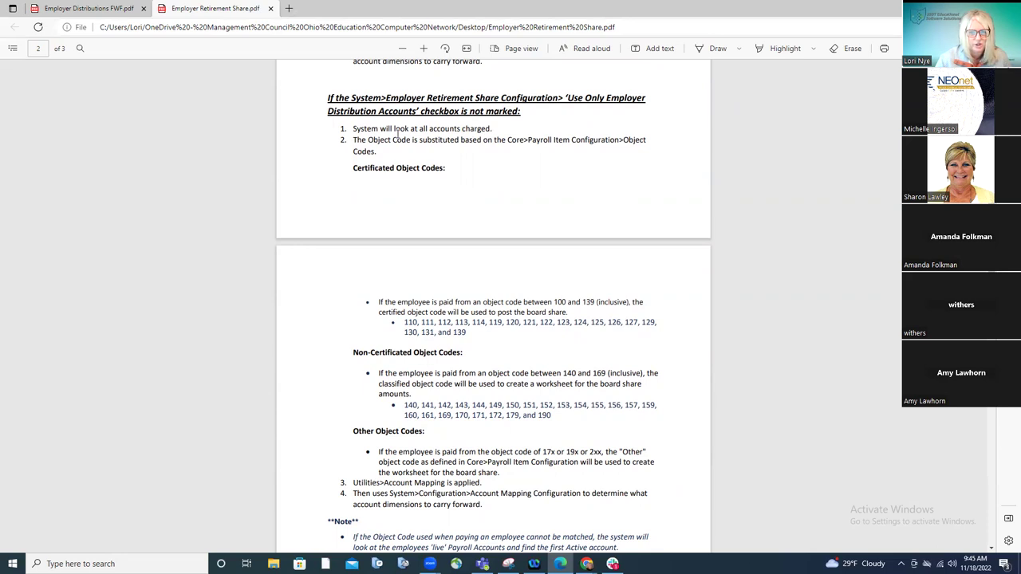
pyautogui.scroll(-1, 429, 349)
pyautogui.scroll(-5, 429, 349)
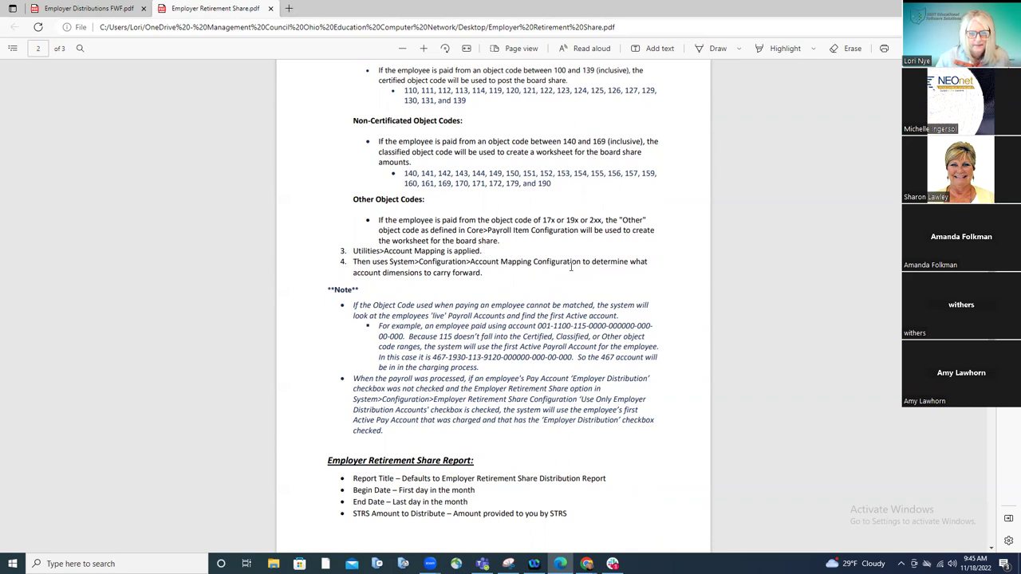
pyautogui.scroll(-2, 570, 268)
pyautogui.scroll(-2, 570, 267)
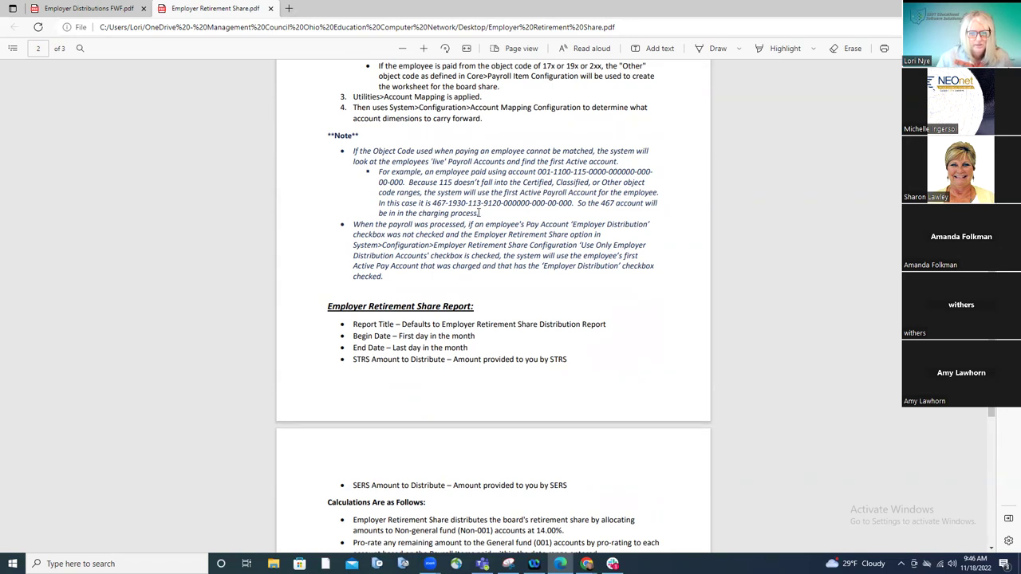
pyautogui.scroll(-2, 480, 213)
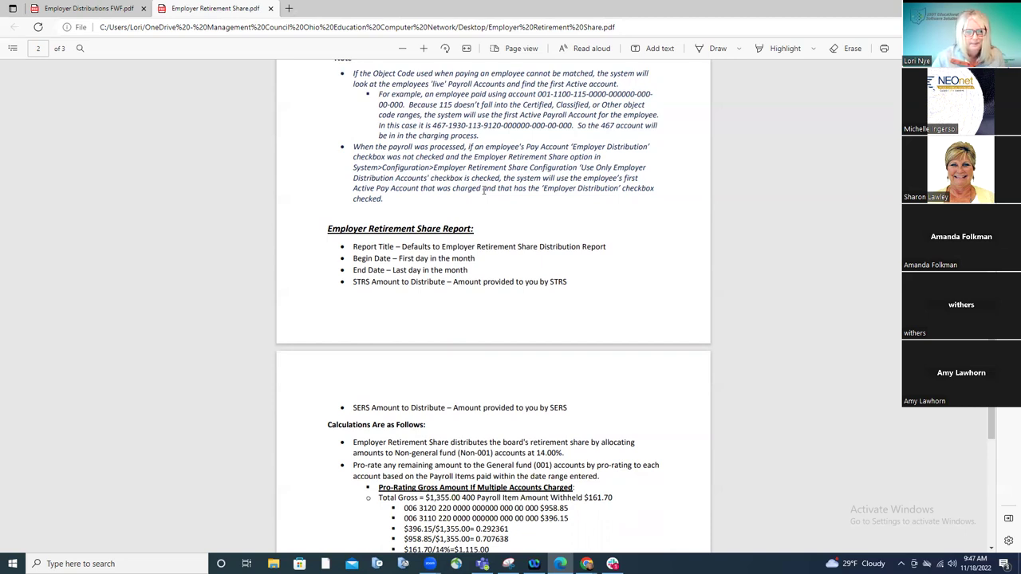
# Step: Read the Employer Retirement Share Report options and the pro-rating calculations in the PDF
pyautogui.scroll(-1, 484, 190)
pyautogui.scroll(-1, 483, 190)
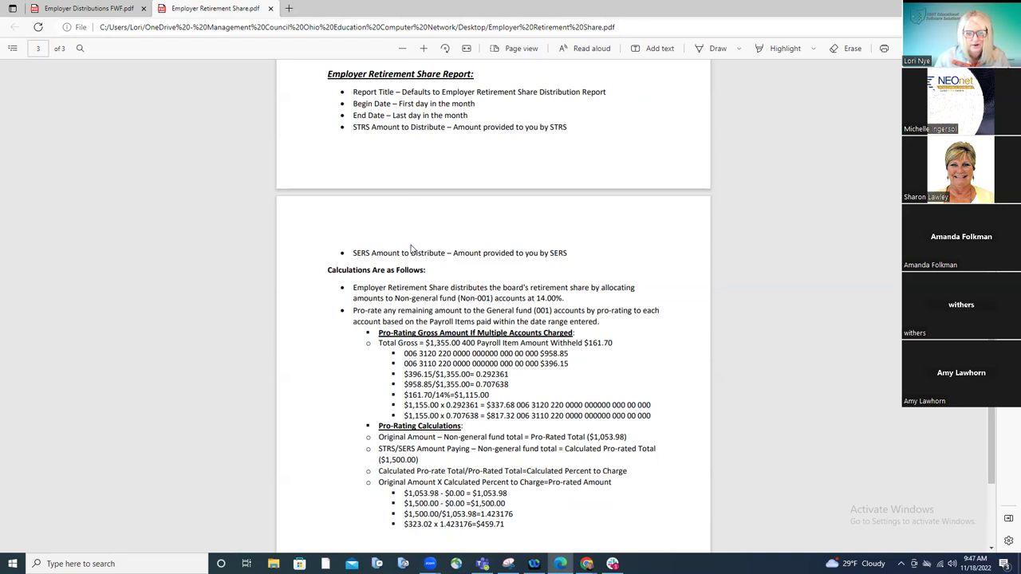
pyautogui.scroll(-1, 411, 248)
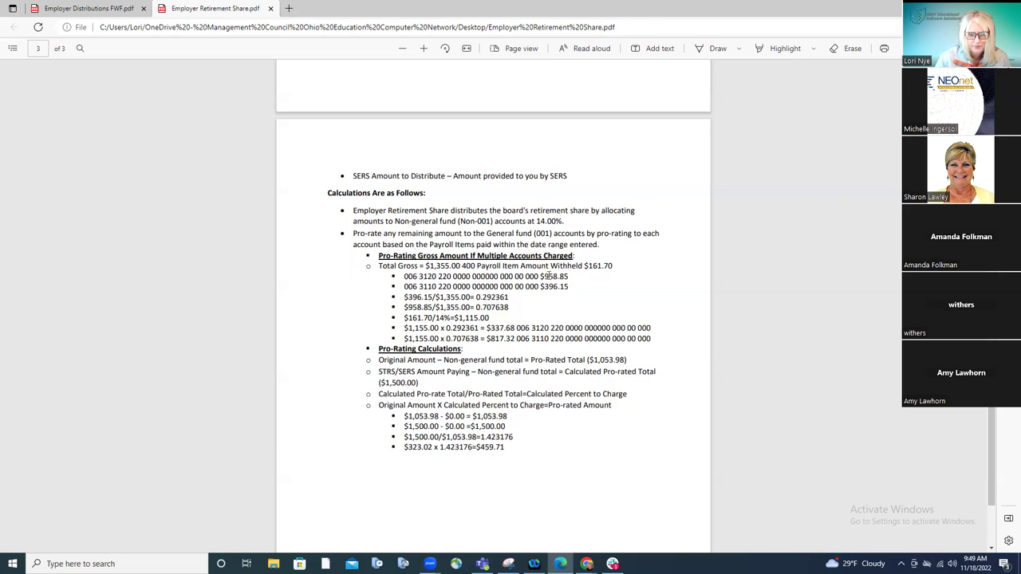
pyautogui.scroll(-1, 566, 283)
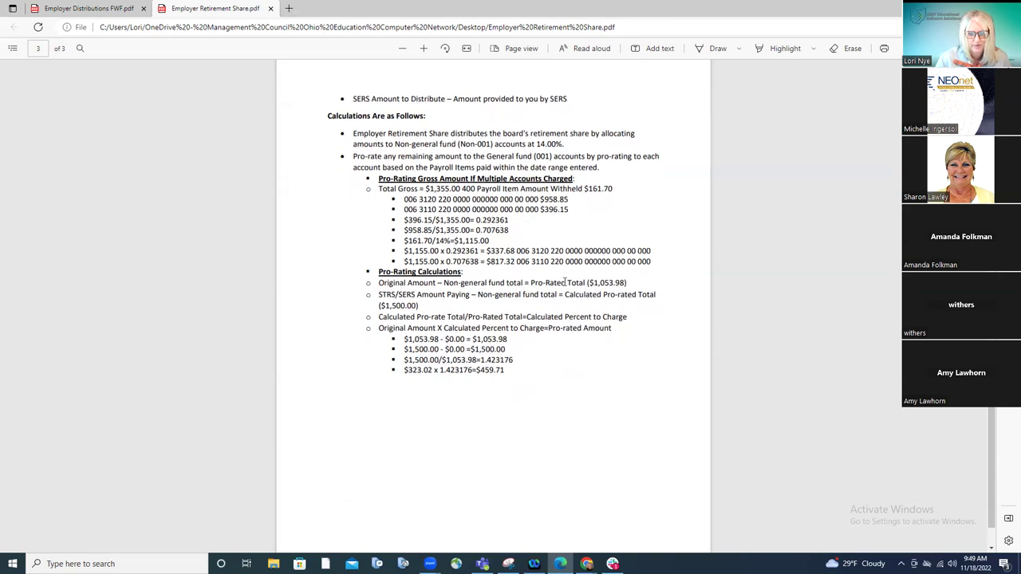
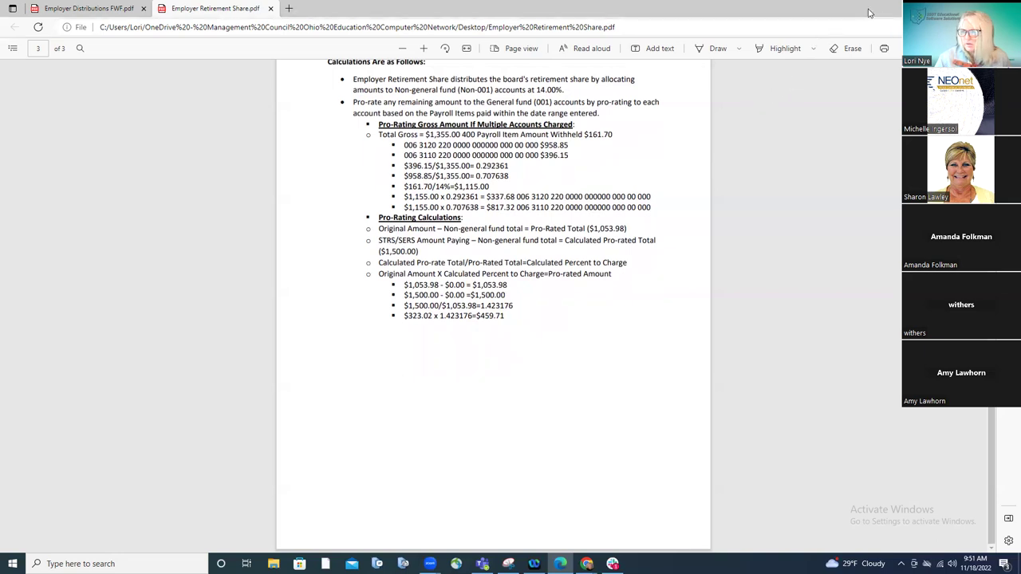
# Step: Switch to Chrome and open the Employer Retirement Share Distribution Report (30) PDF at the STRS amounts on page 2
pyautogui.hotkey('alt', 'Tab')
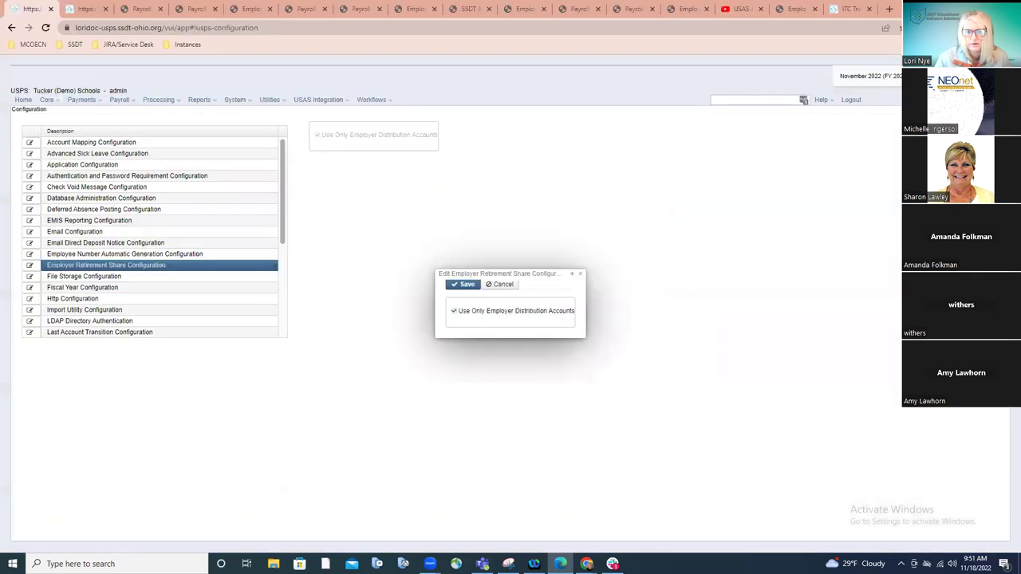
pyautogui.click(794, 15)
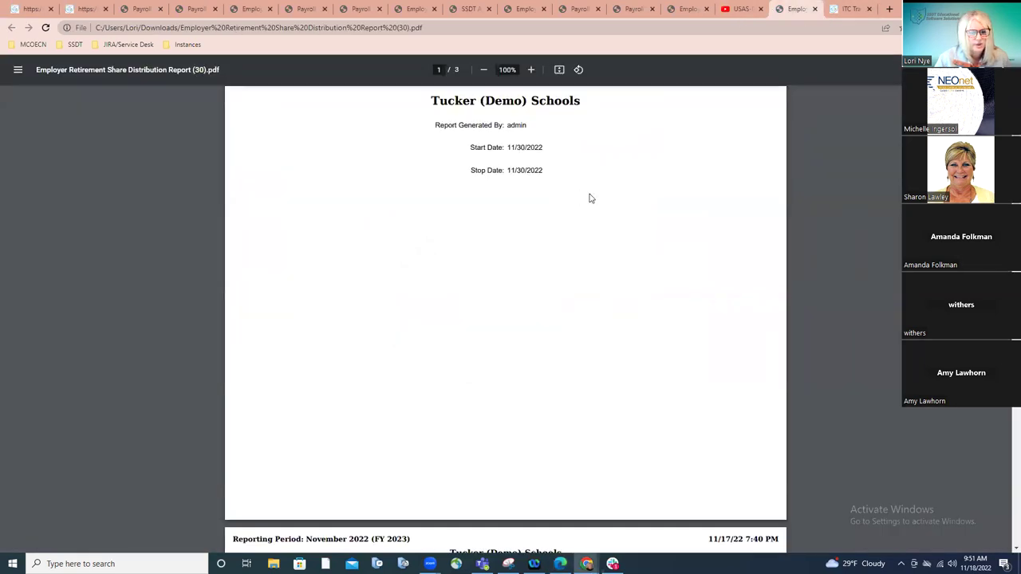
pyautogui.scroll(-5, 590, 198)
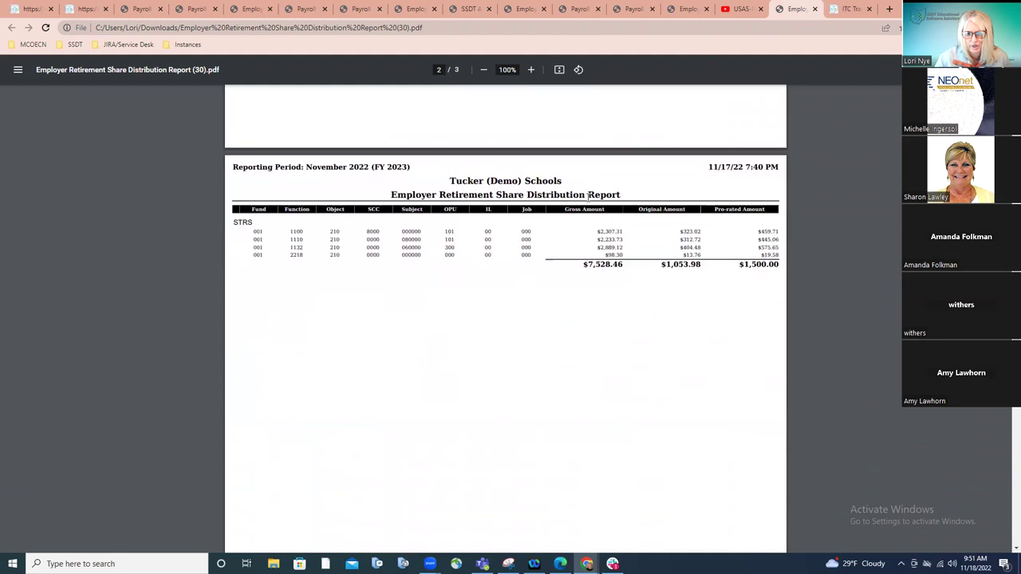
pyautogui.scroll(-1, 589, 255)
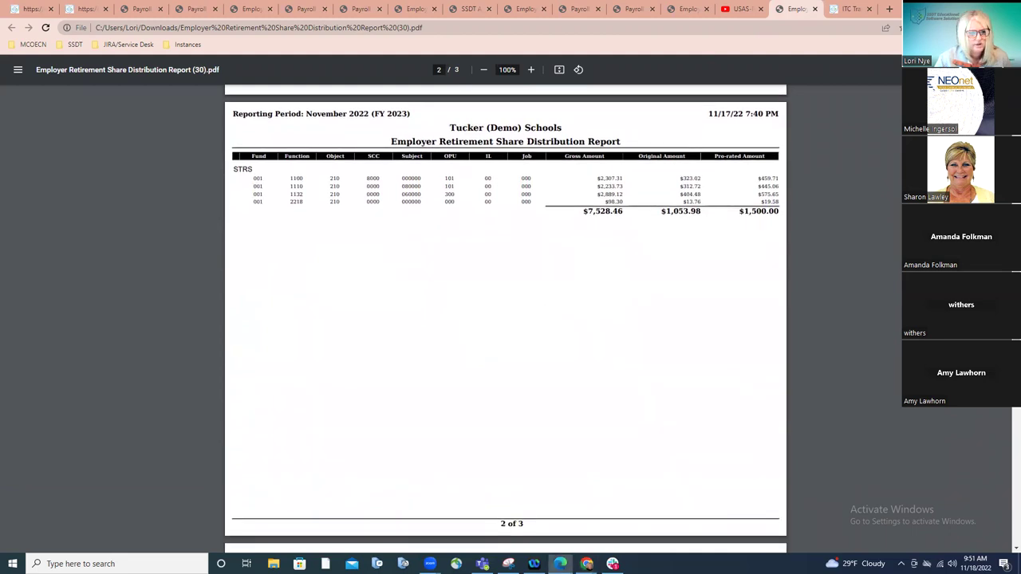
# Step: Place the Employer Retirement Share PDF in a smaller window over the report, compare the calculations and highlight the first STRS account's pro-rated amount
pyautogui.click(455, 564)
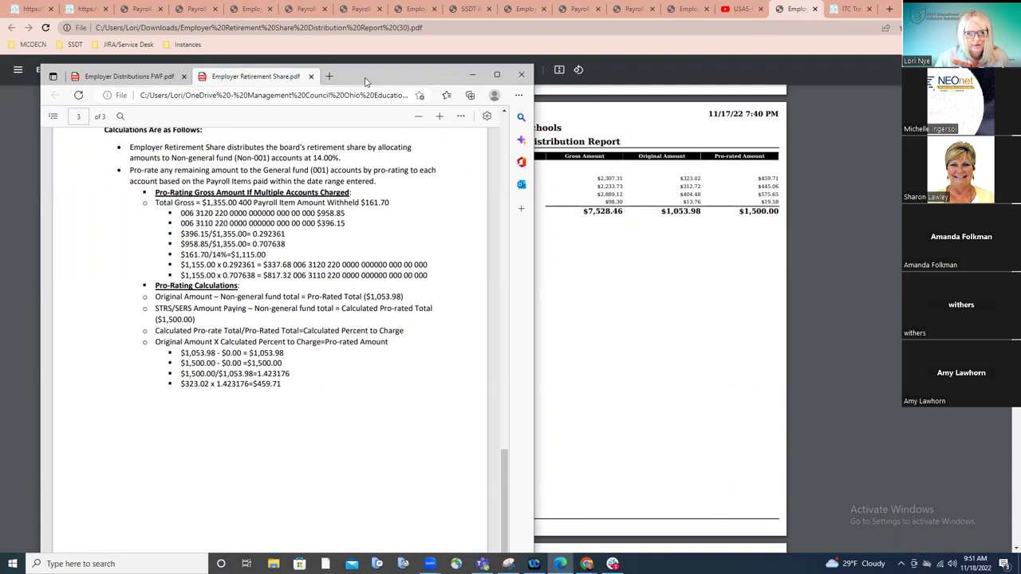
pyautogui.moveTo(366, 81); pyautogui.dragTo(488, 236)
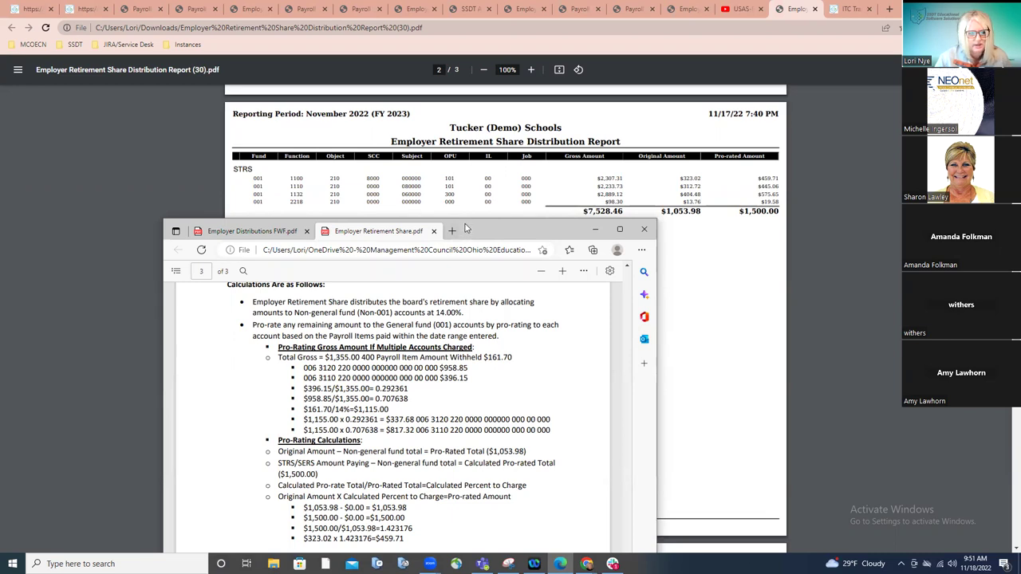
pyautogui.moveTo(467, 229); pyautogui.dragTo(379, 62)
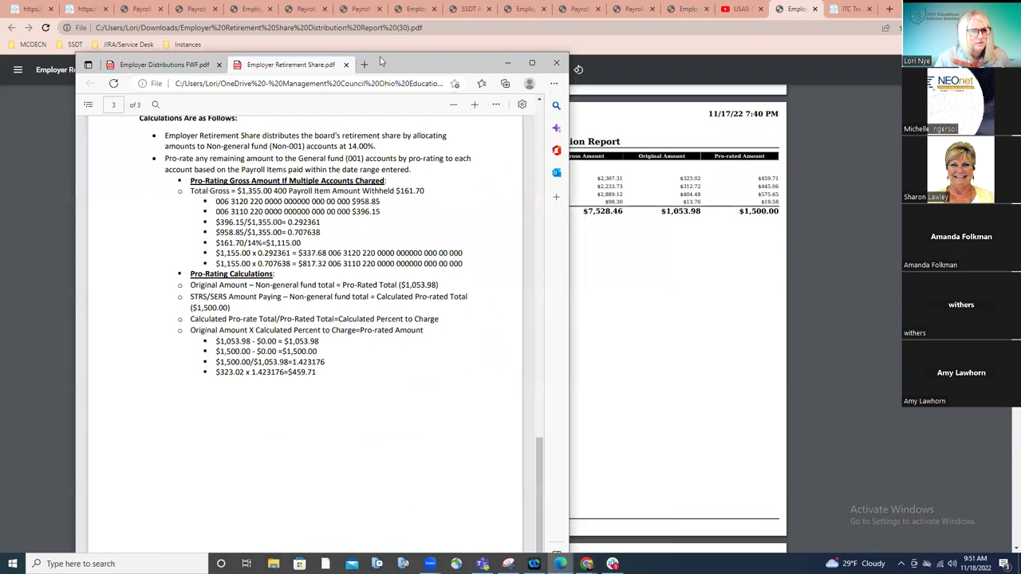
pyautogui.moveTo(367, 63); pyautogui.dragTo(347, 43)
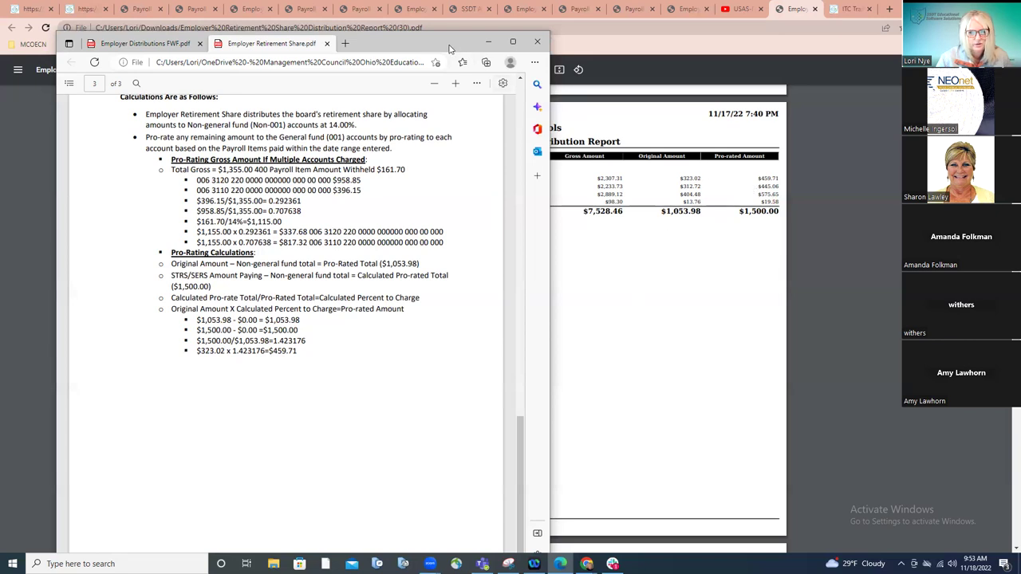
pyautogui.moveTo(449, 50); pyautogui.dragTo(545, 202)
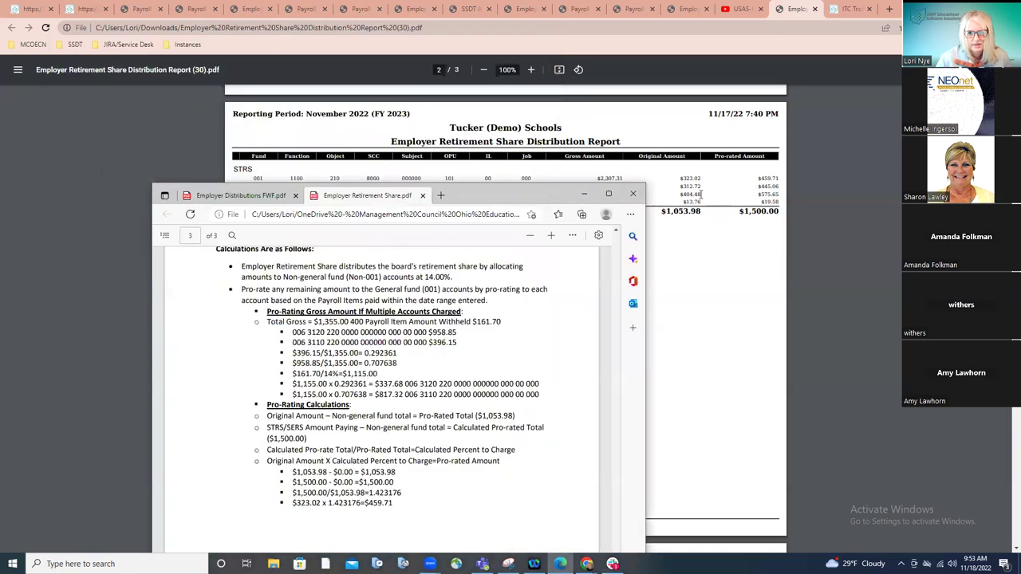
pyautogui.moveTo(758, 177); pyautogui.dragTo(782, 178)
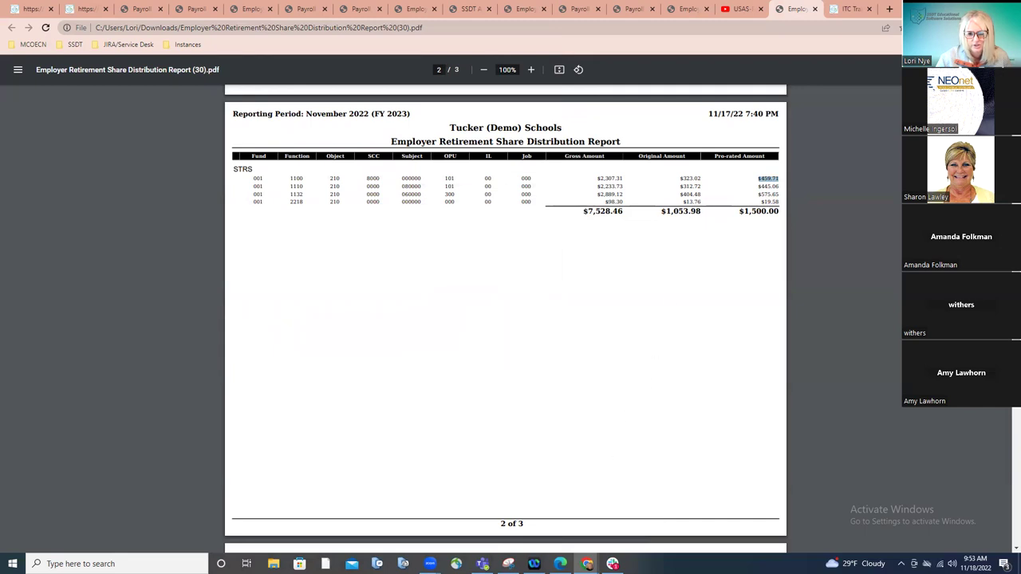
# Step: Bring the Employer Retirement Share PDF back, maximize its window and review the retirement share calculations again
pyautogui.click(561, 564)
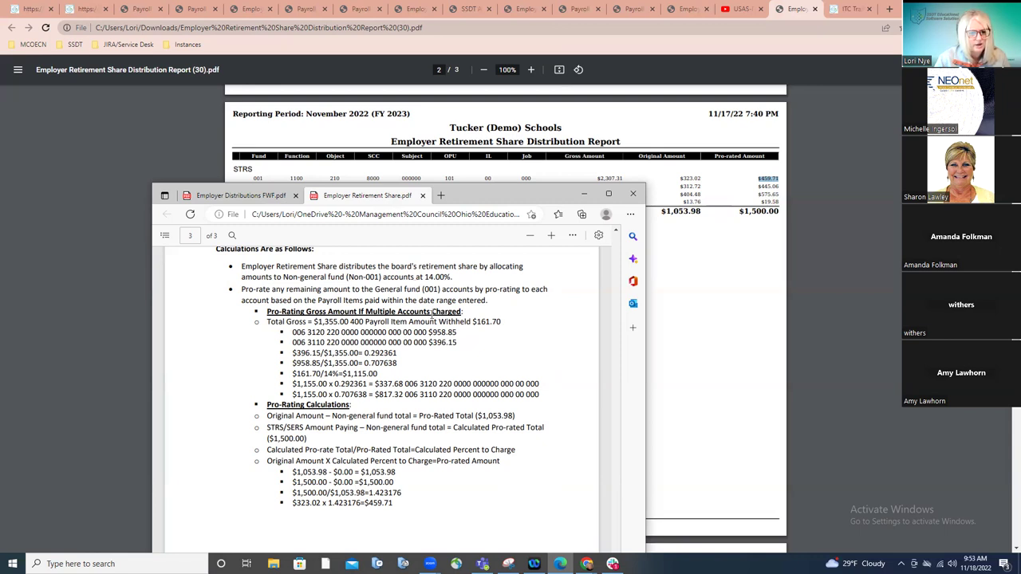
pyautogui.click(609, 194)
pyautogui.scroll(4, 536, 234)
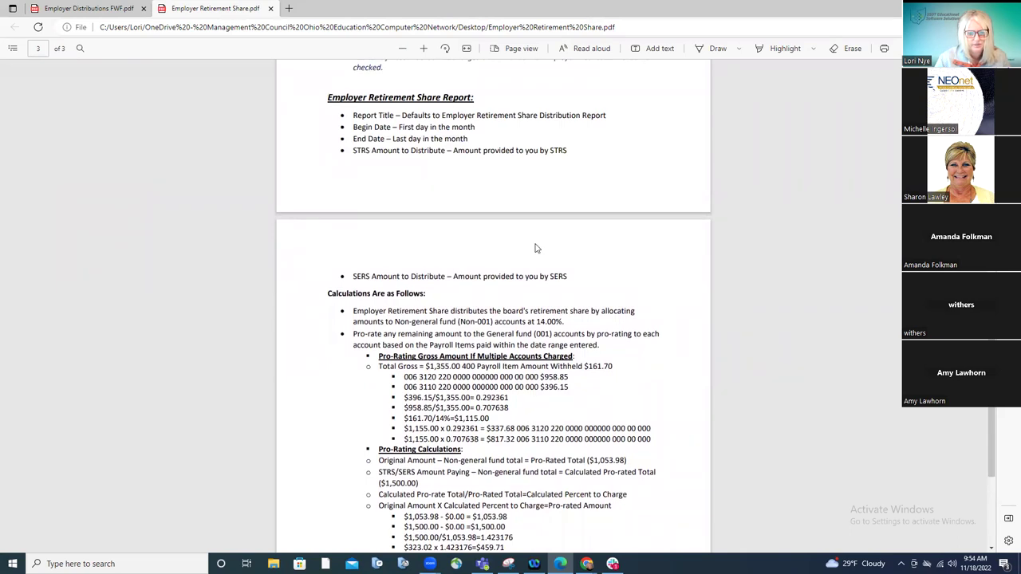
pyautogui.scroll(-2, 537, 248)
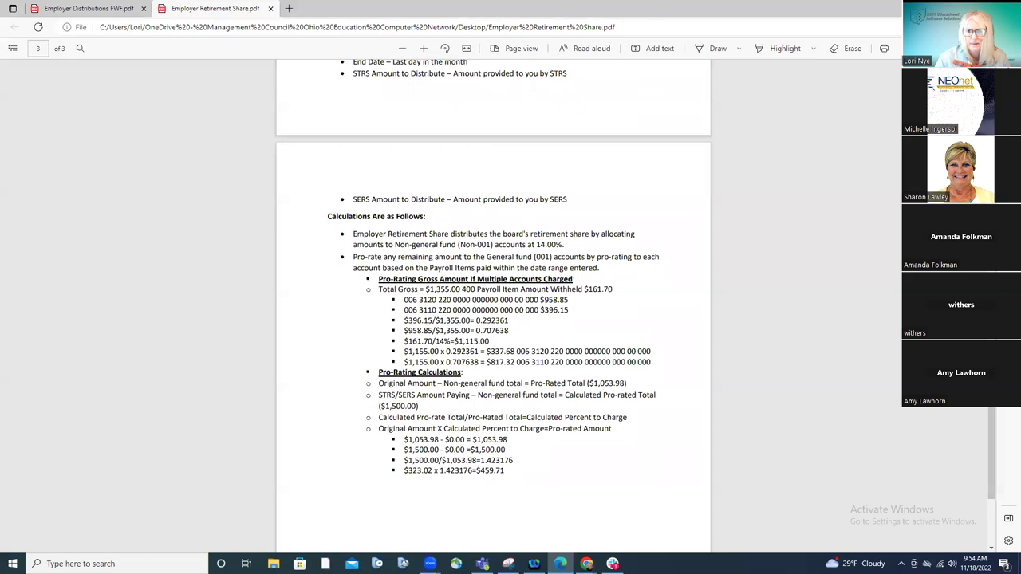
# Step: Switch back to the USPS application in Chrome and open the USAS Employer Retirement Share Submission page
pyautogui.hotkey('alt', 'Tab')
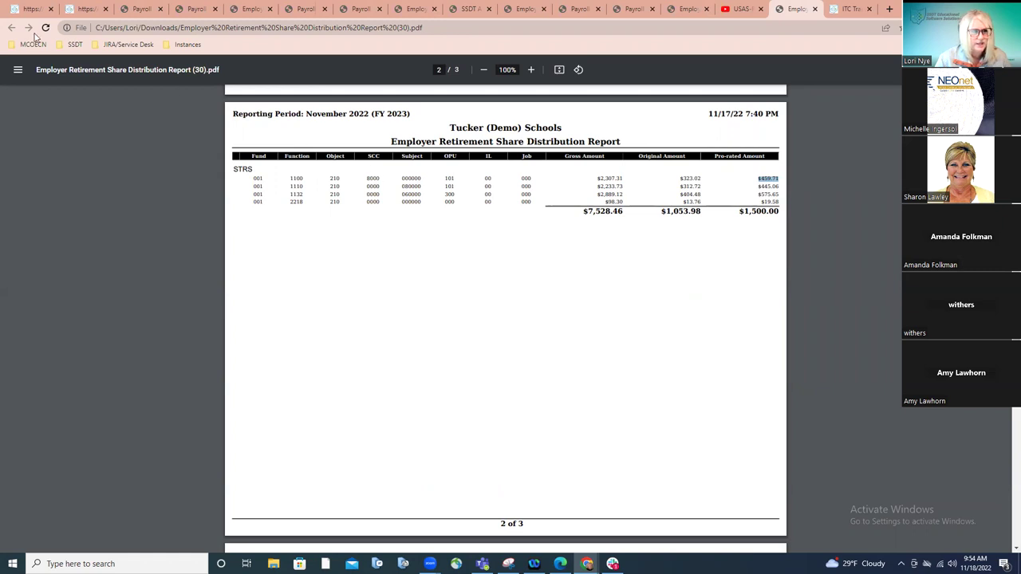
pyautogui.click(32, 9)
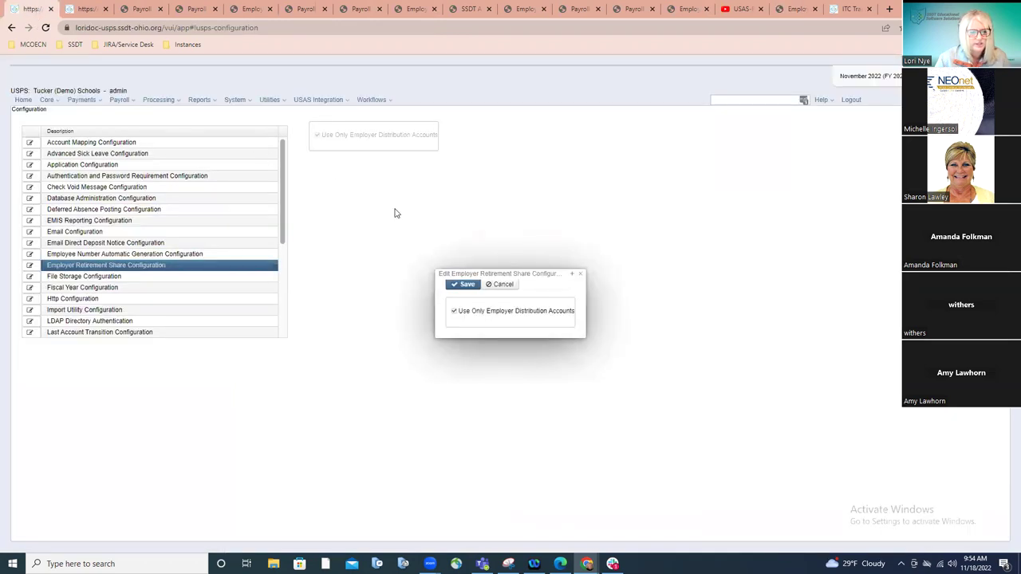
pyautogui.click(325, 104)
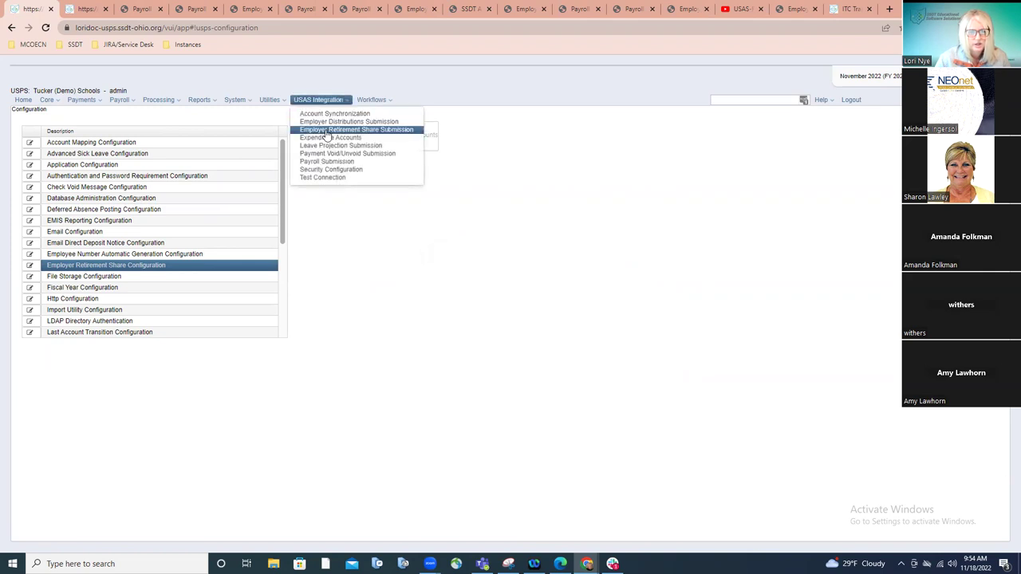
pyautogui.click(327, 131)
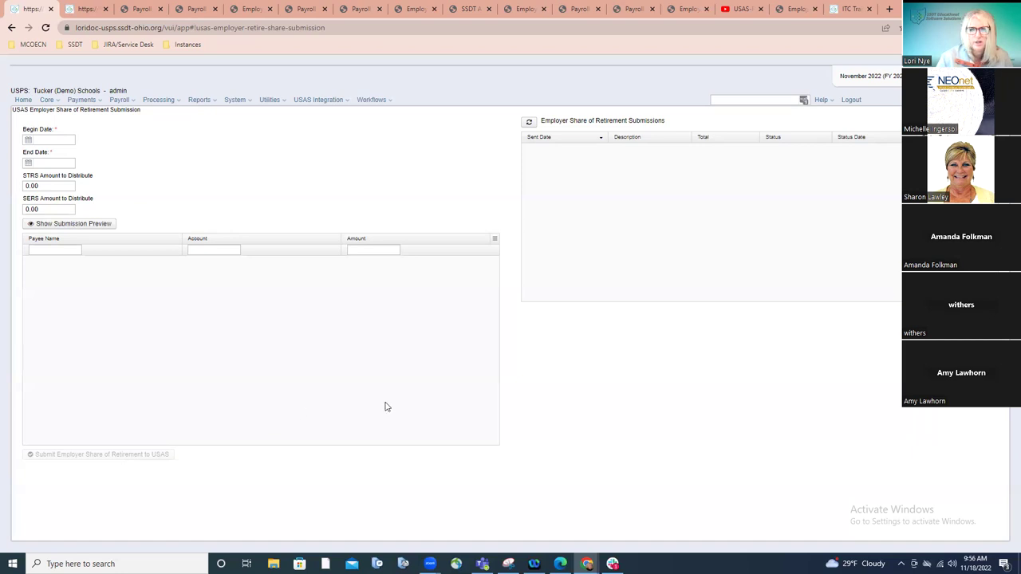
# Step: Show the SSDT wiki's ITC Training and Registration page with the training schedule
pyautogui.click(852, 10)
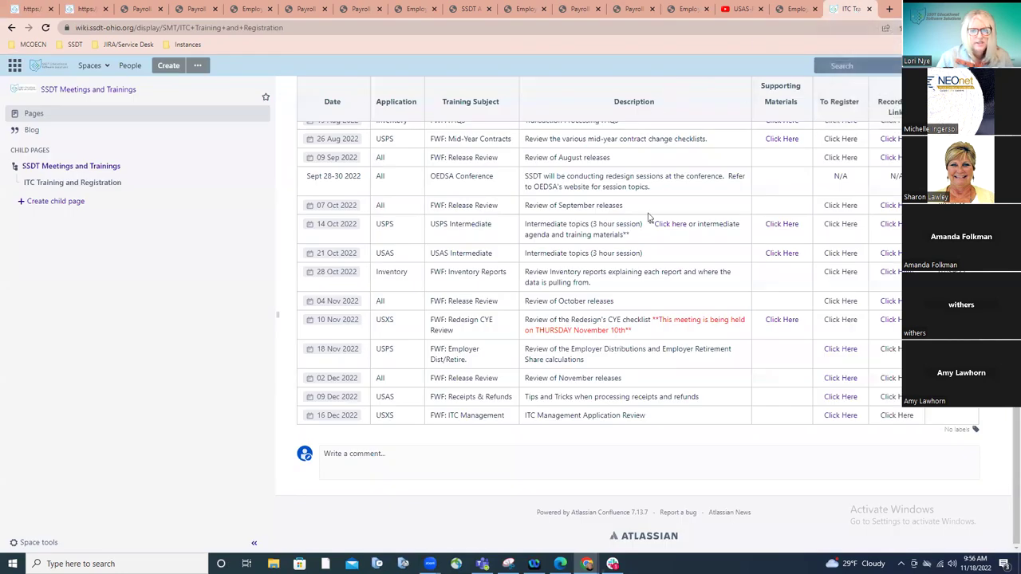